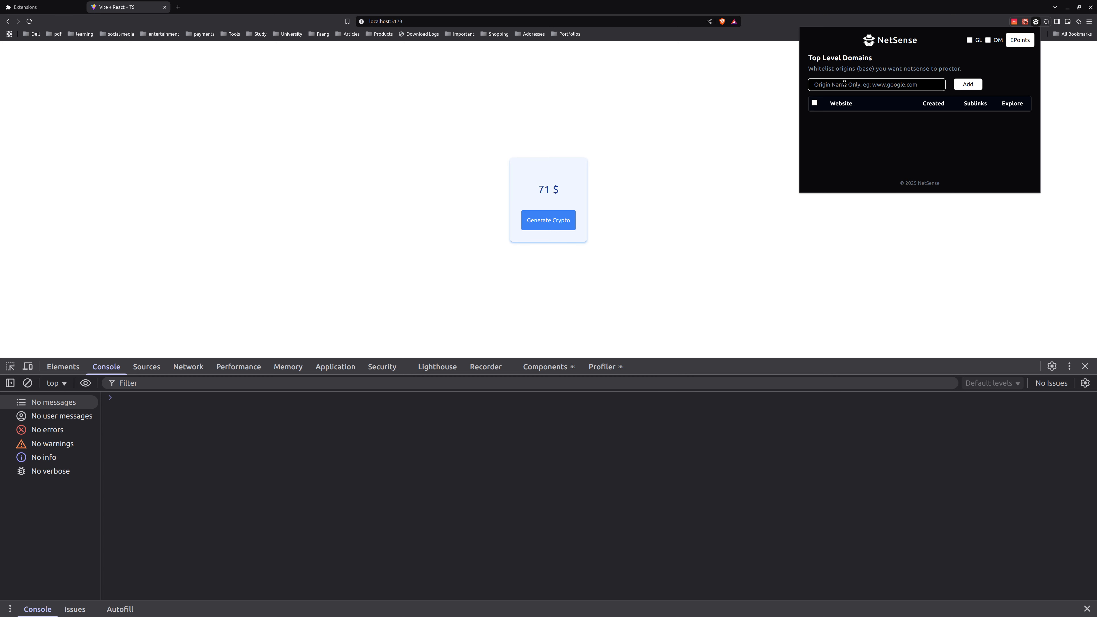
Whitelist the origin localhost:5173 in NetSense and reload the page with a cleared console to check for the proctoring message.
type("localhost:5173")
left_click(973, 83)
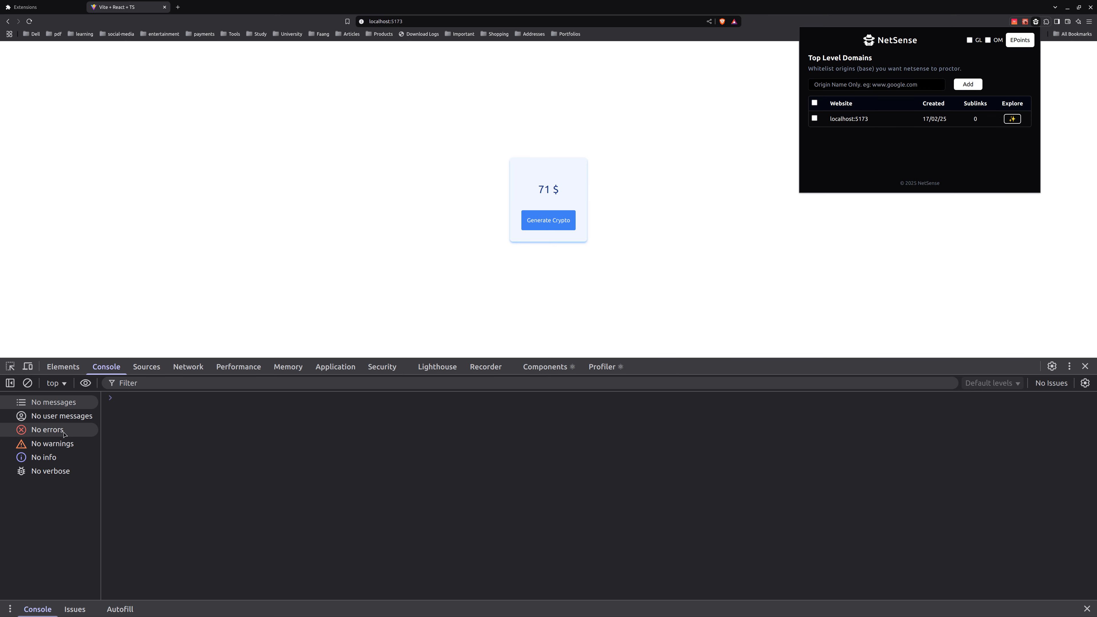
left_click(28, 390)
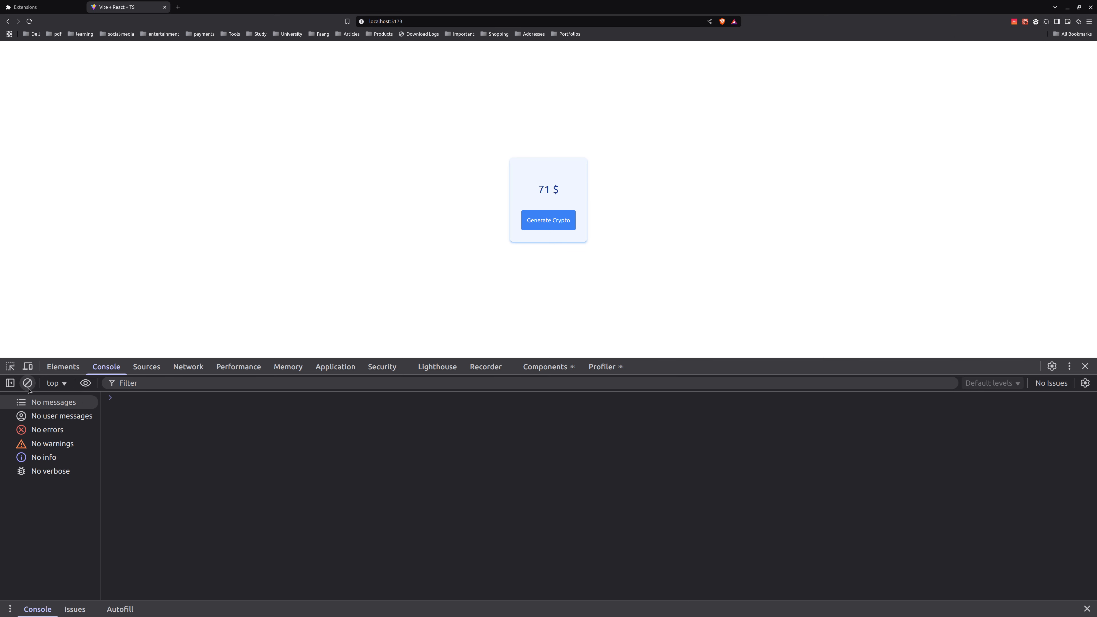
left_click(29, 21)
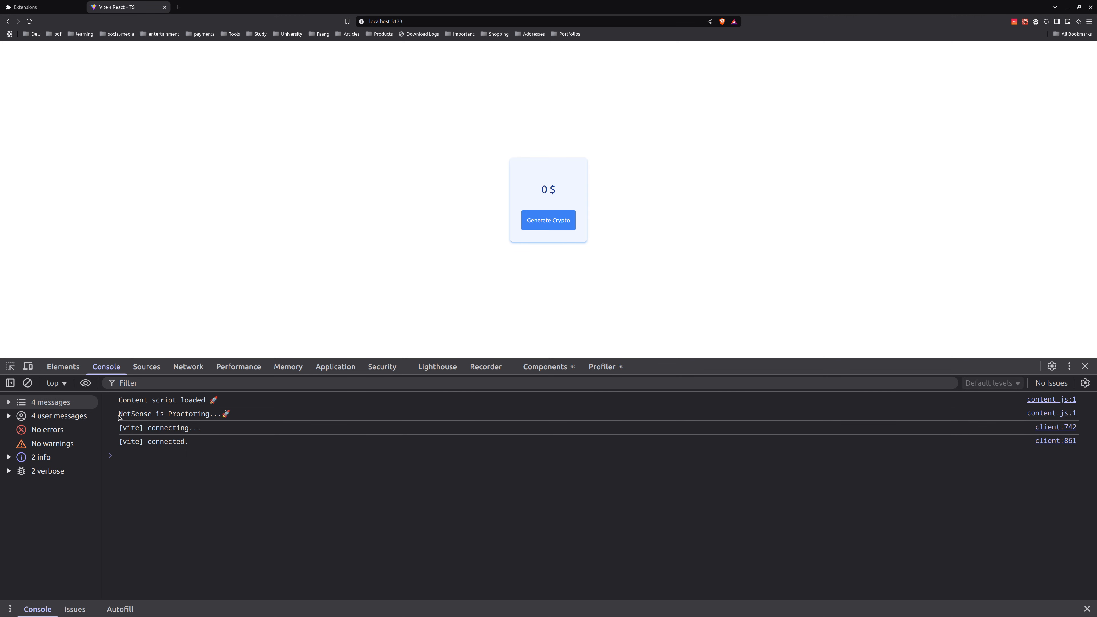
left_click_drag(119, 415, 249, 424)
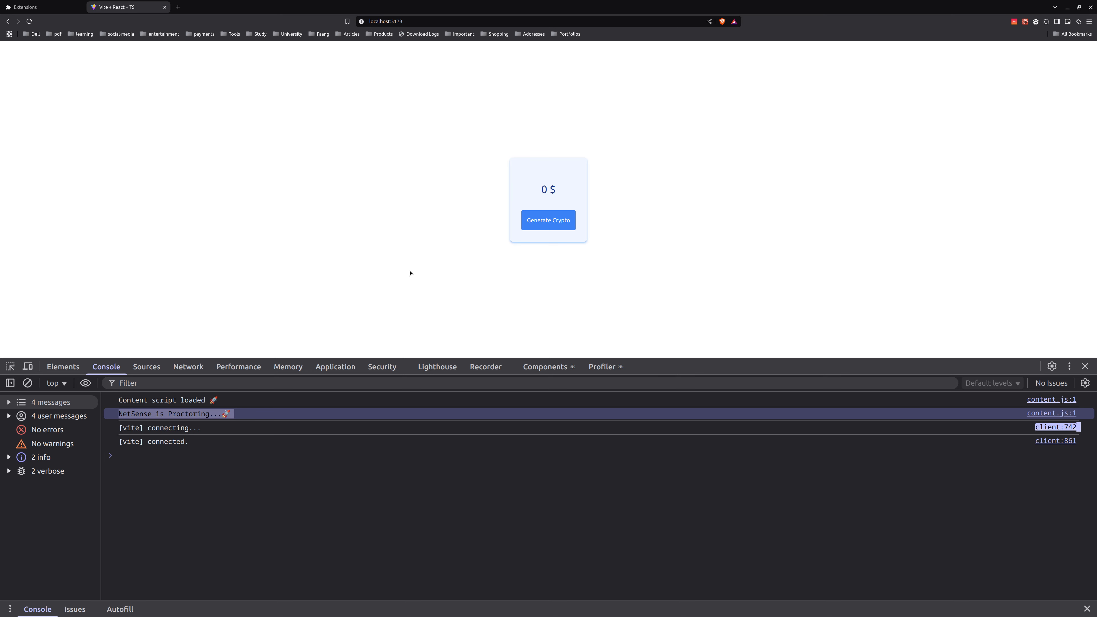
Generate one crypto value on the page and enable the GL option in NetSense.
left_click(524, 225)
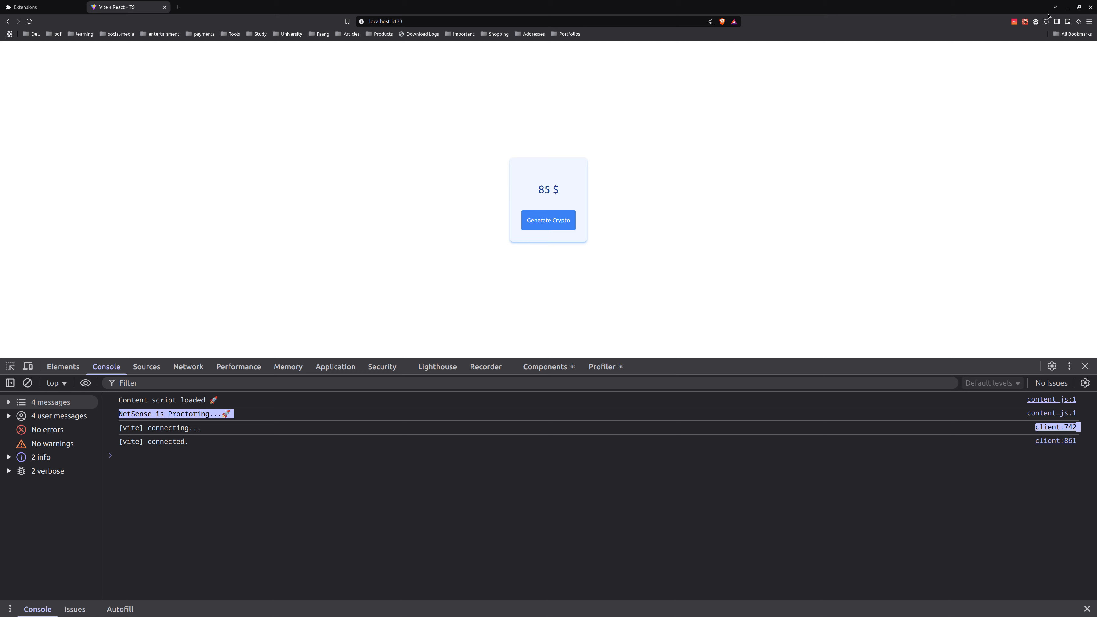
left_click(1035, 21)
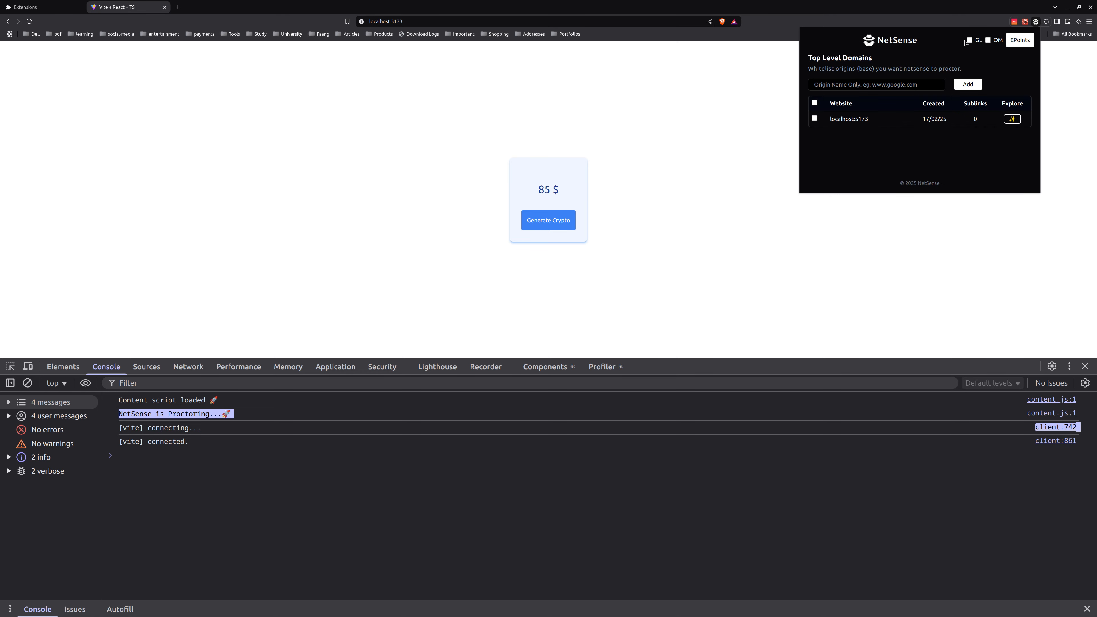
left_click(969, 40)
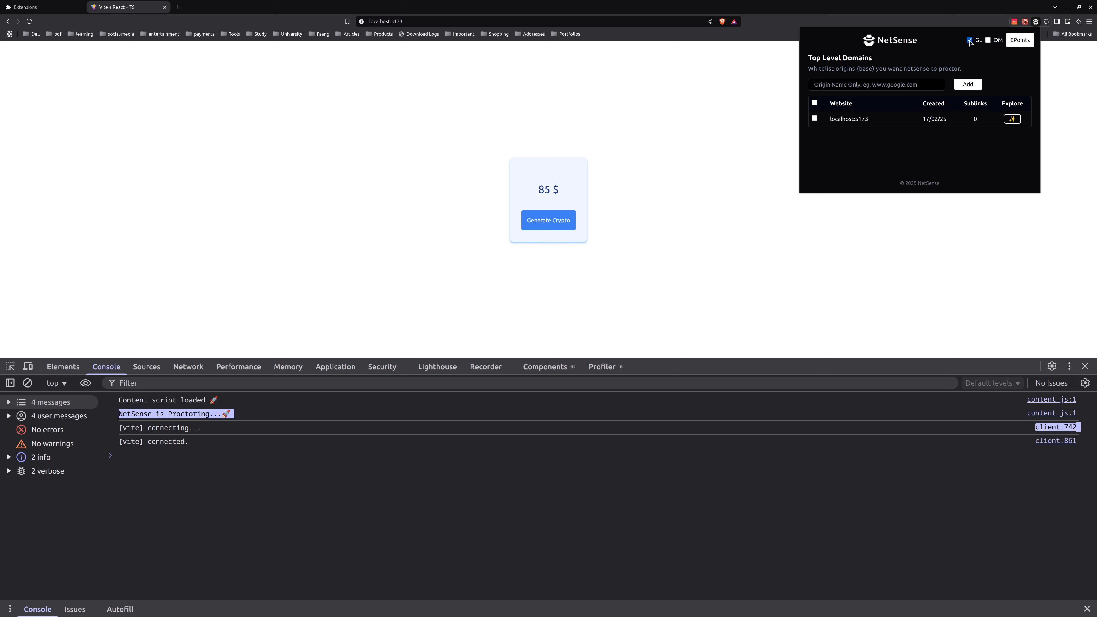
left_click(717, 147)
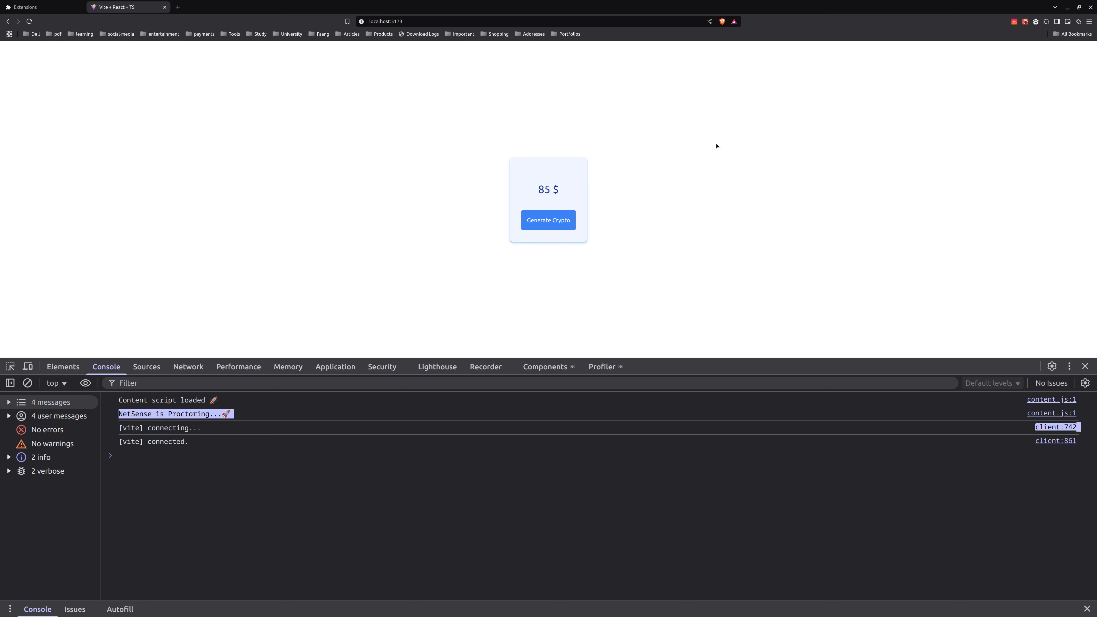
Generate crypto seven times on the page to produce logged requests in the console.
left_click(525, 220)
left_click(525, 219)
left_click(525, 219)
left_click(525, 219)
left_click(525, 219)
left_click(525, 220)
left_click(525, 220)
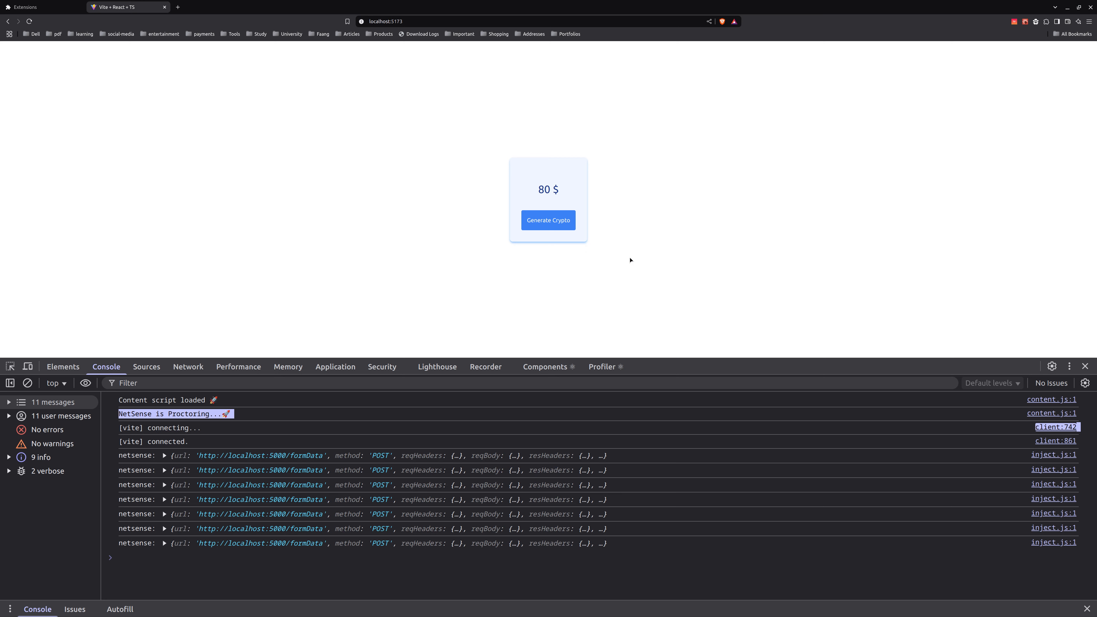
left_click_drag(195, 455, 327, 456)
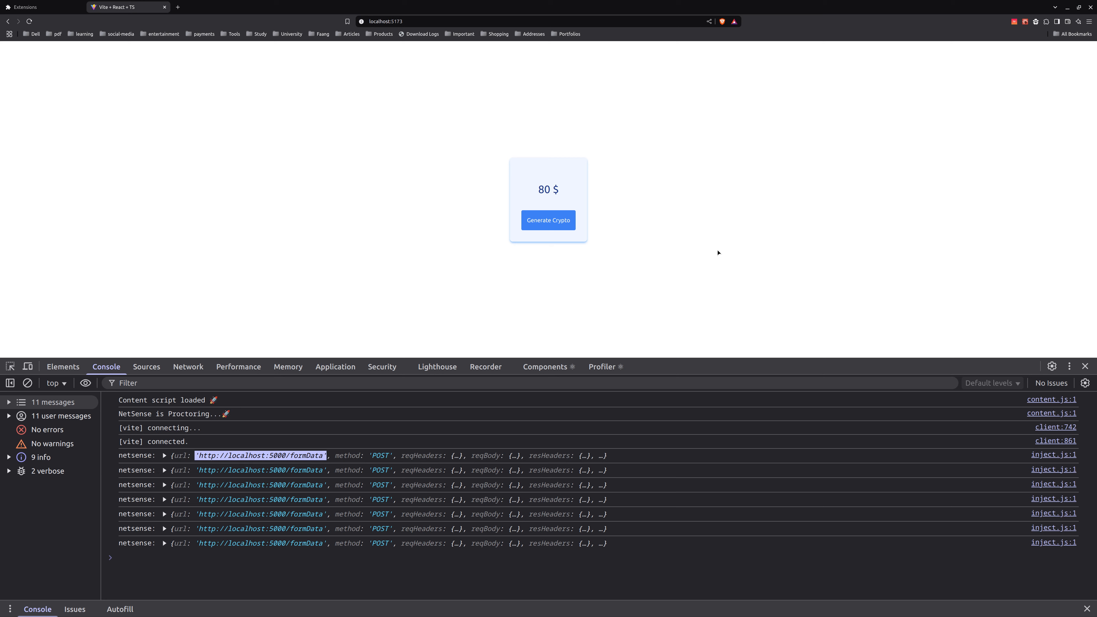
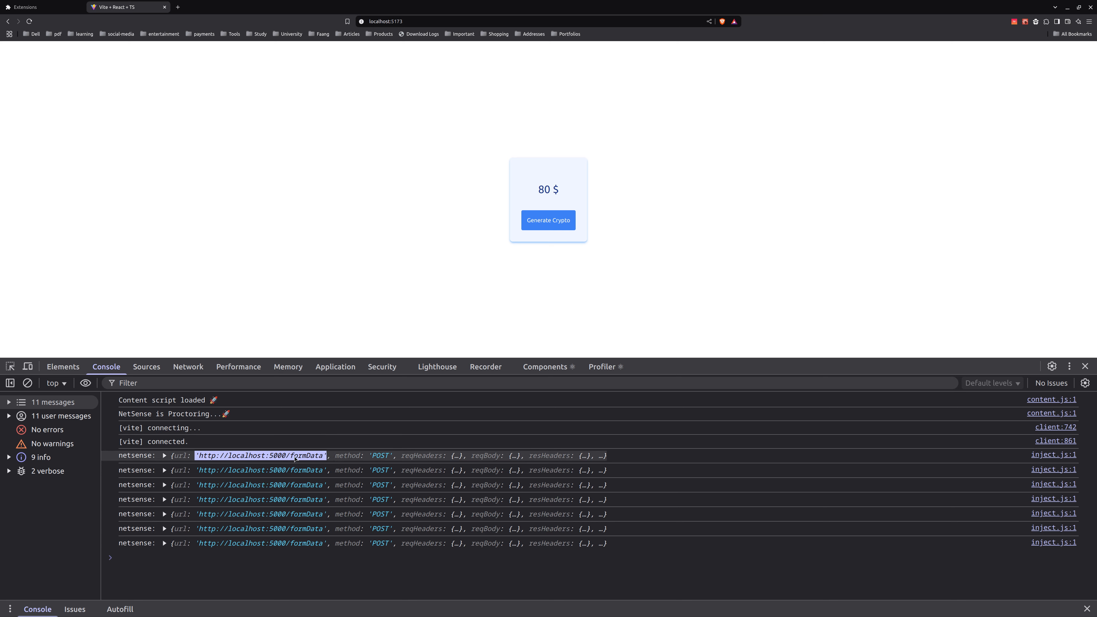
right_click(294, 456)
left_click(304, 522)
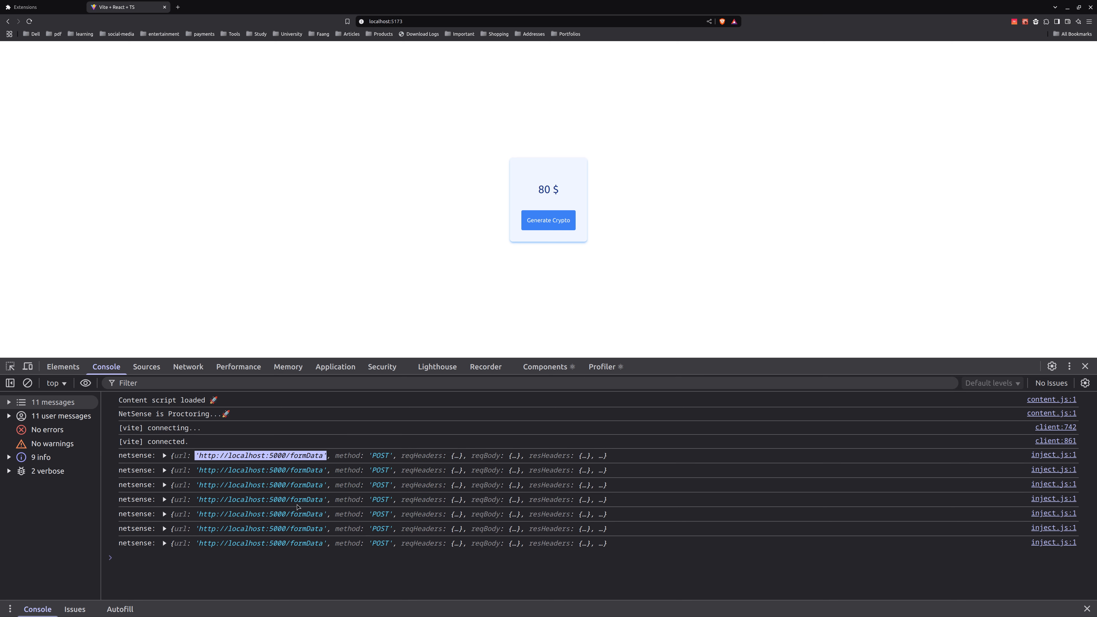
left_click(1035, 21)
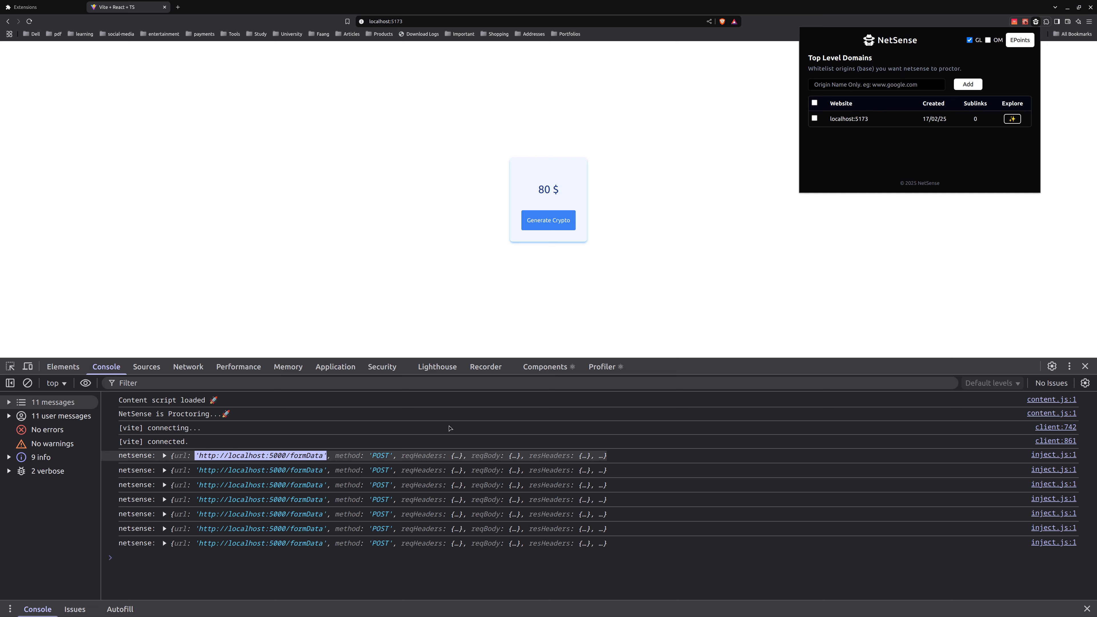
left_click(1006, 124)
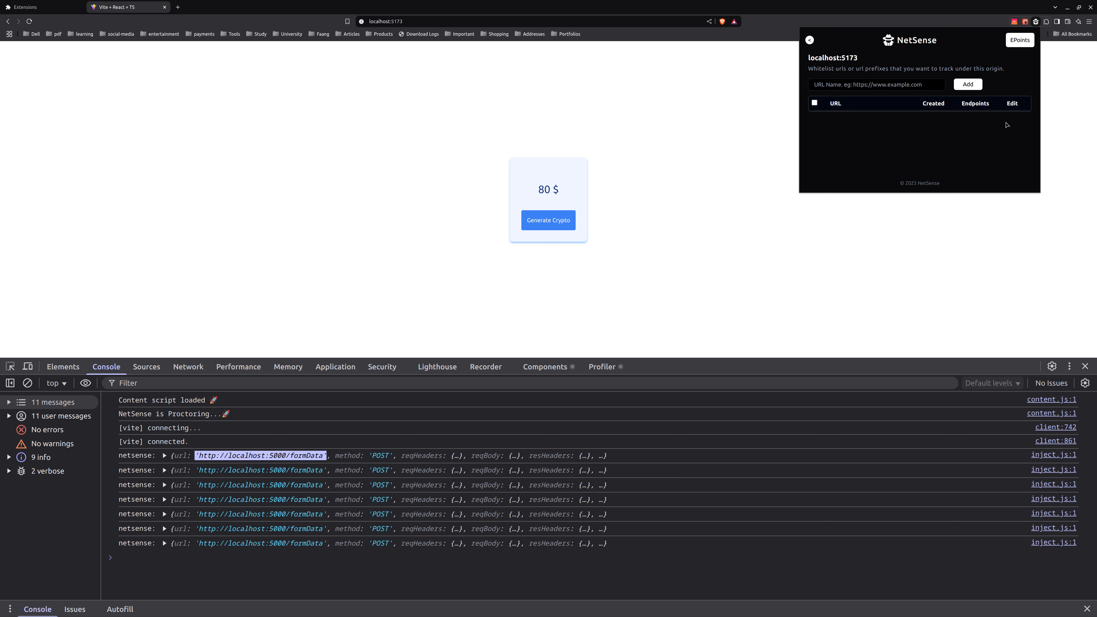
left_click_drag(819, 57, 868, 61)
left_click(837, 86)
key("ctrl+v")
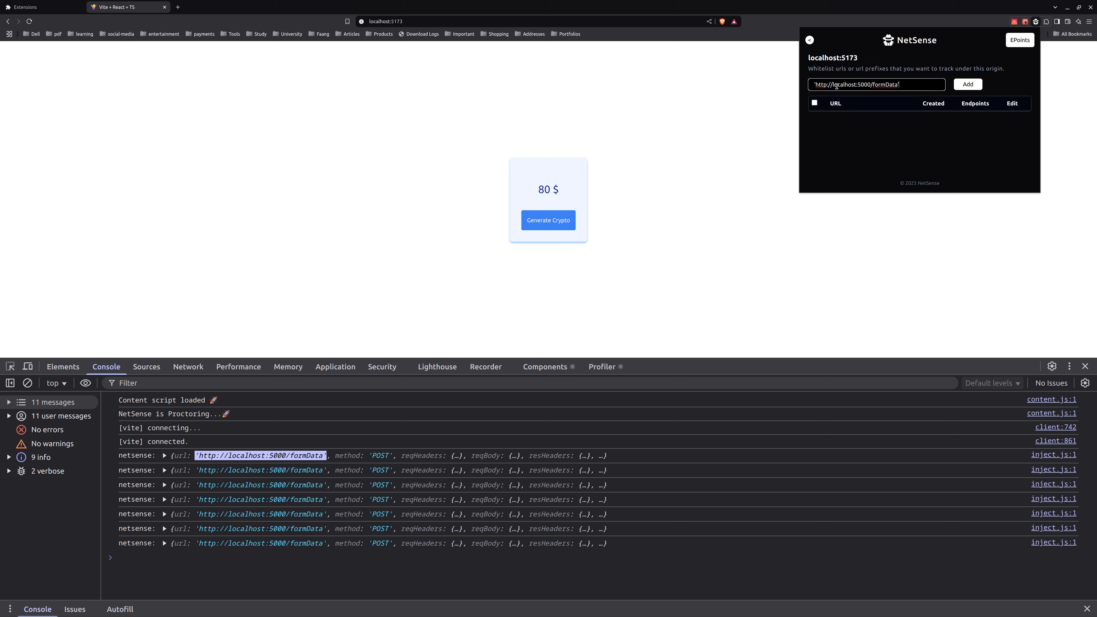
key("BackSpace")
key("Home")
key("Delete")
key("Return")
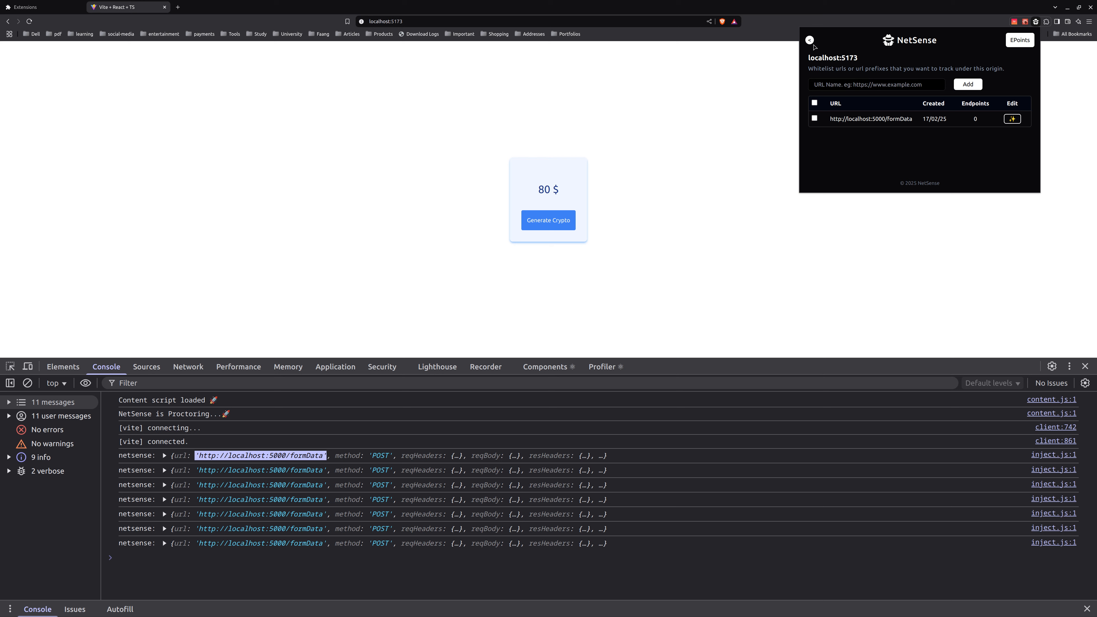
left_click(809, 41)
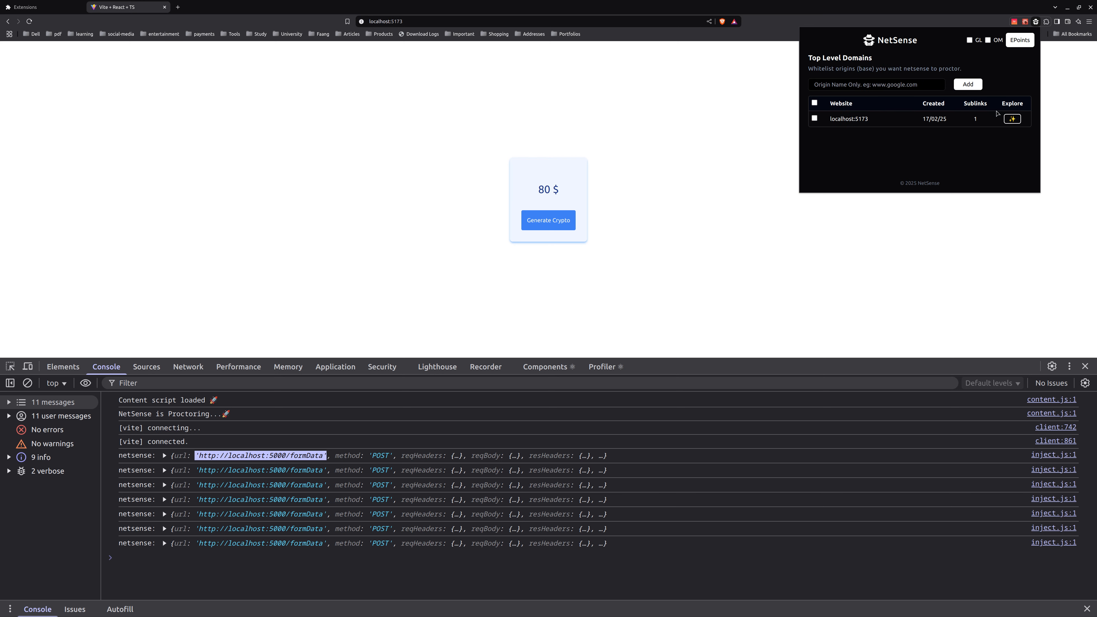
left_click(1011, 118)
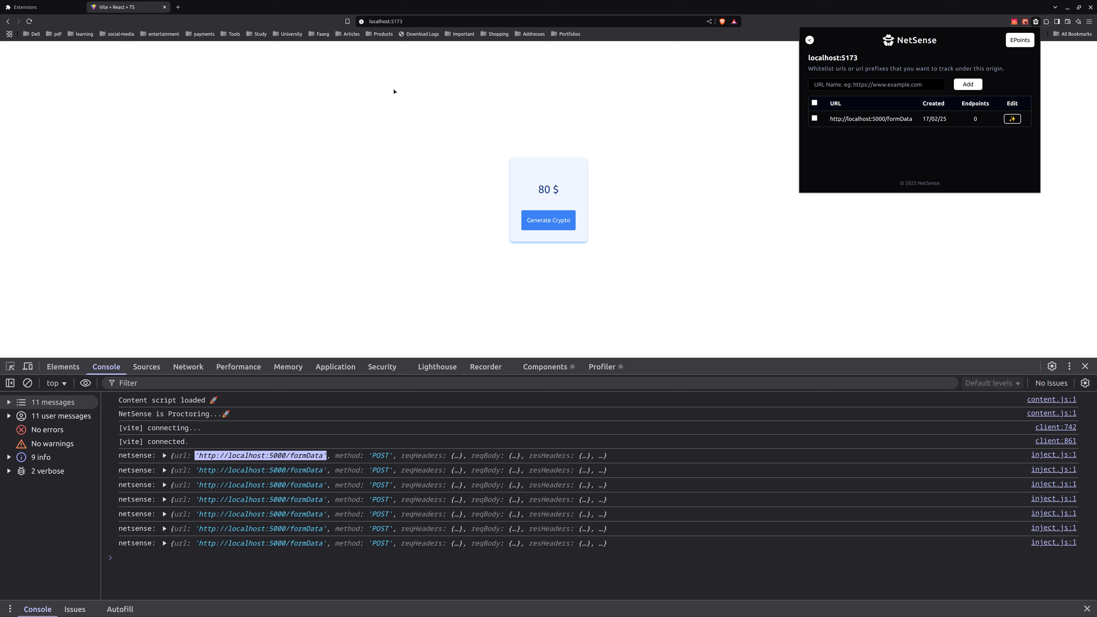
left_click(1011, 119)
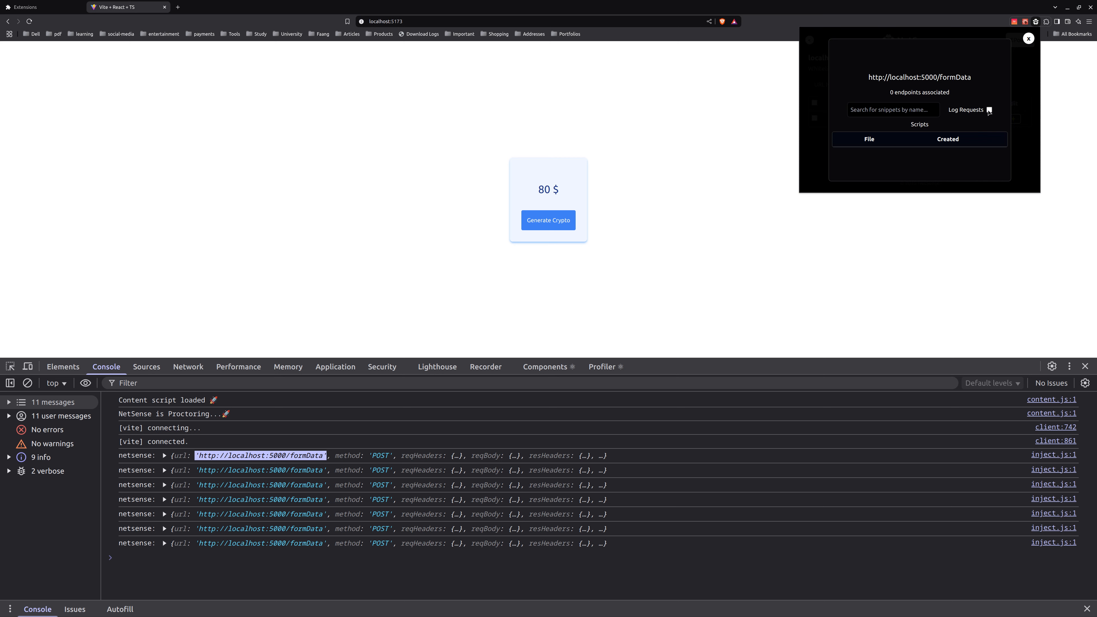
left_click(989, 110)
left_click(1028, 39)
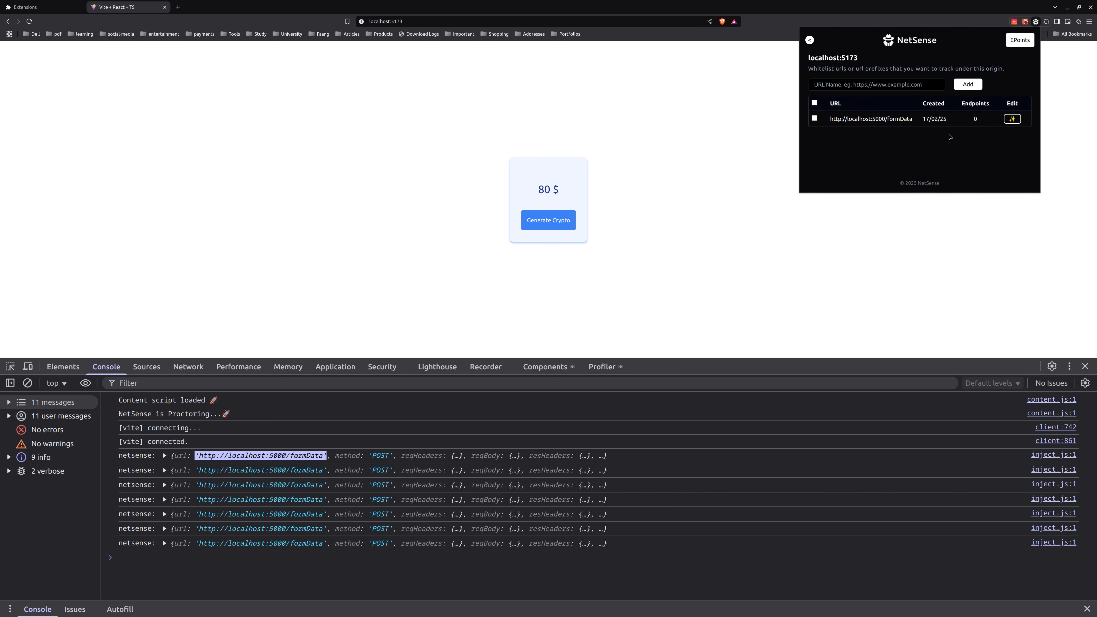
Clear the console and generate crypto six times to test logging for the whitelisted URL.
left_click(27, 383)
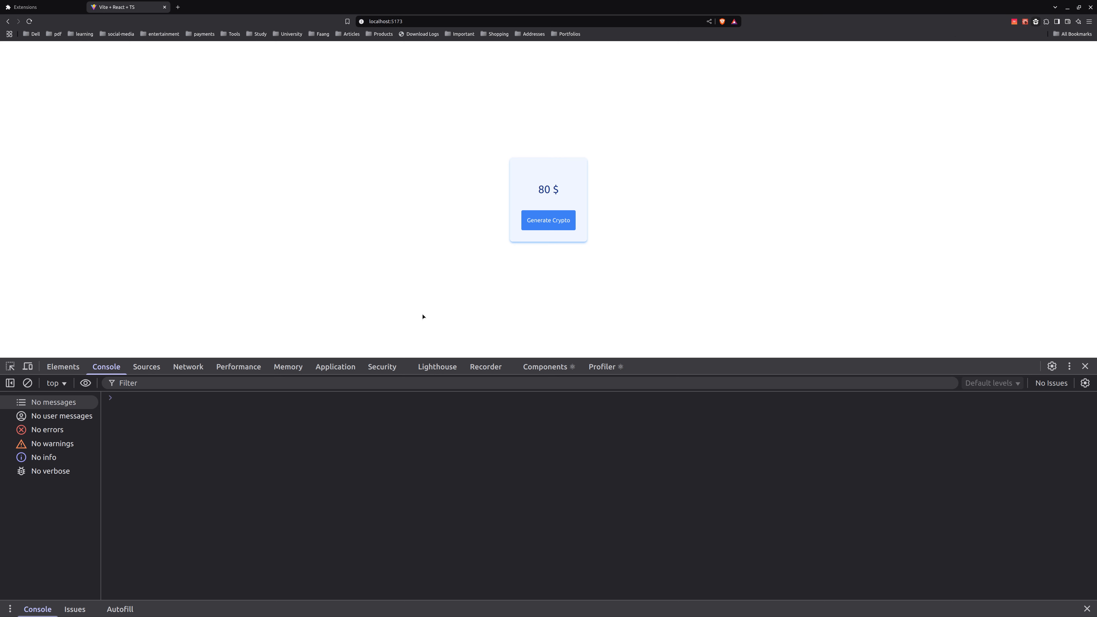
left_click(536, 223)
left_click(537, 223)
left_click(537, 223)
left_click(537, 222)
left_click(537, 222)
left_click(537, 222)
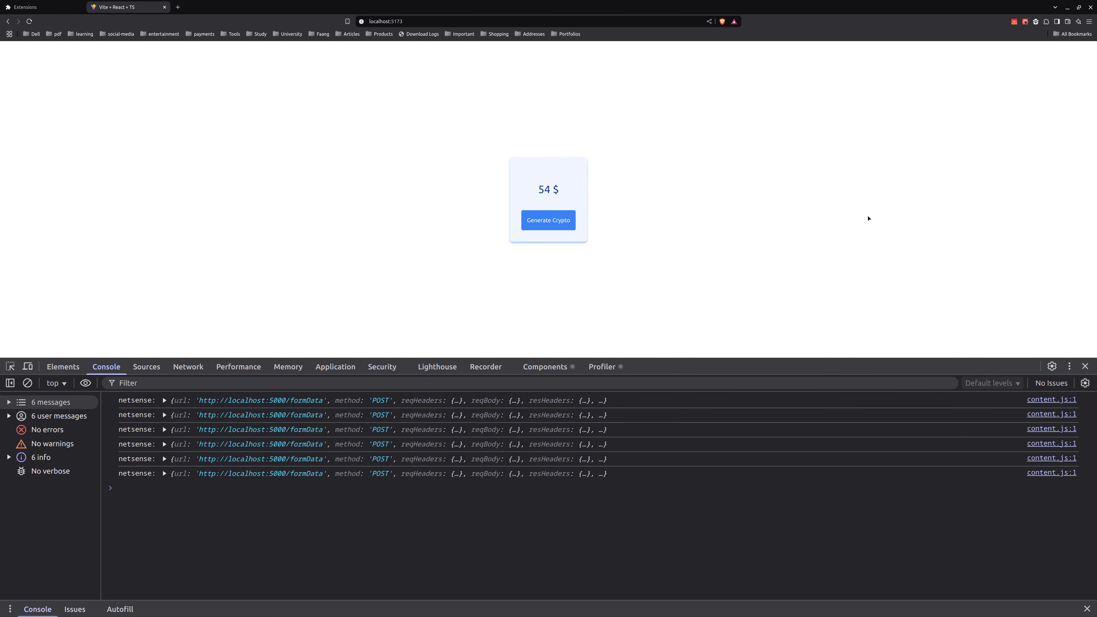
left_click(1035, 22)
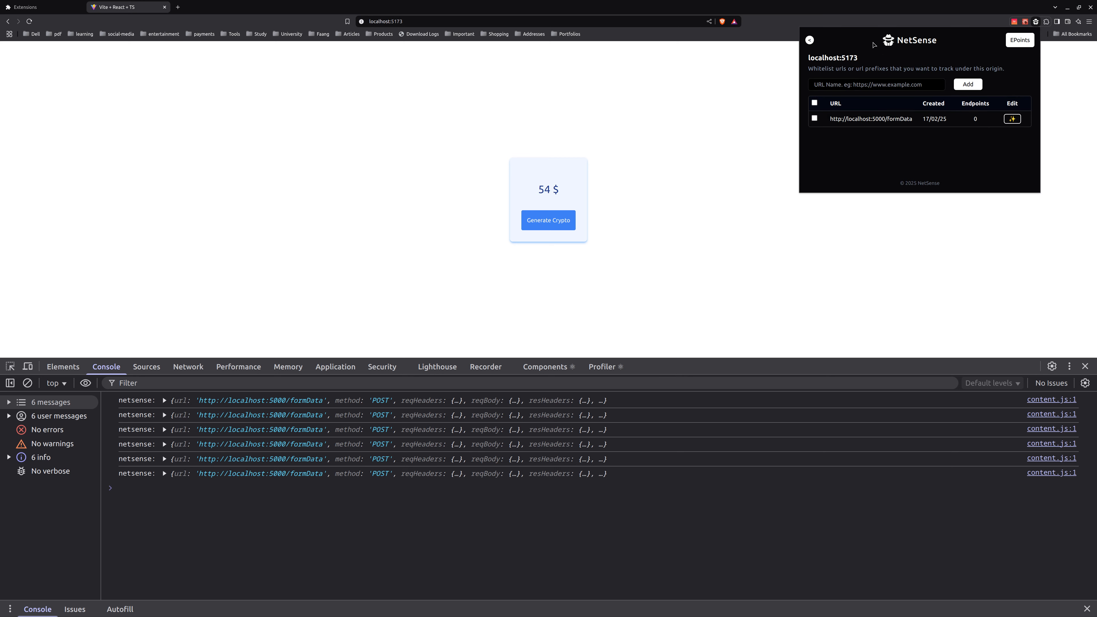
left_click_drag(865, 57, 1002, 69)
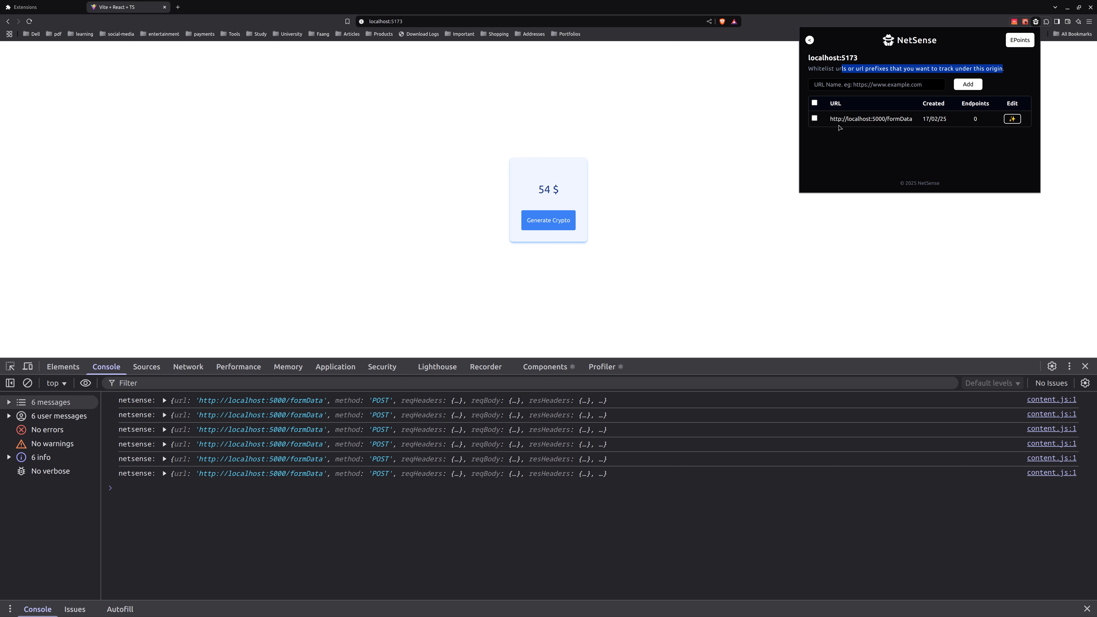
left_click_drag(829, 120, 912, 125)
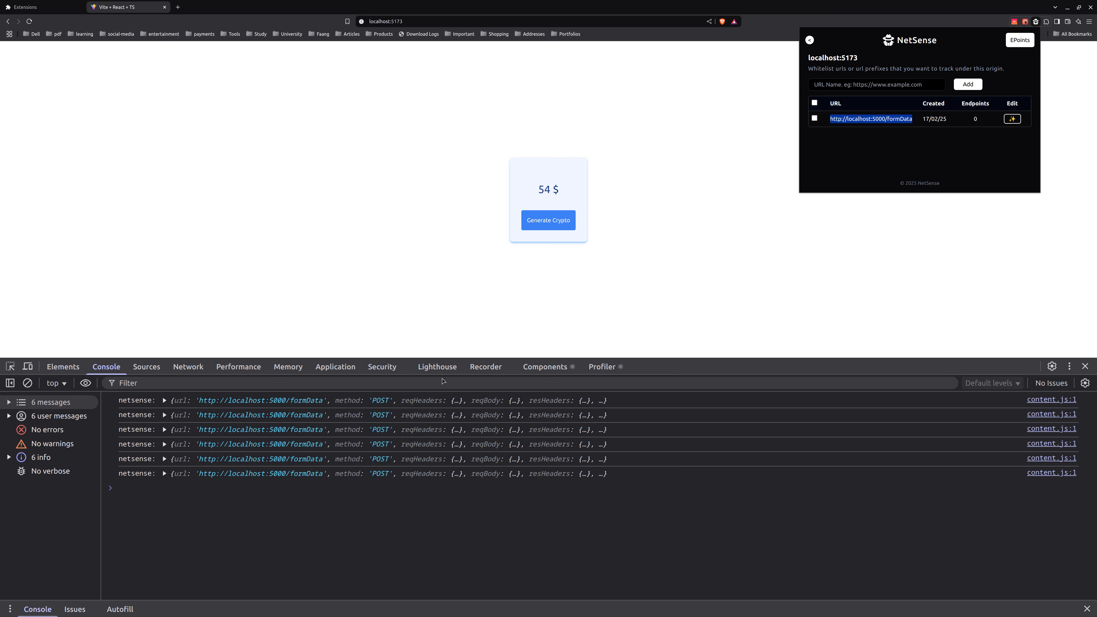
left_click_drag(292, 432, 200, 433)
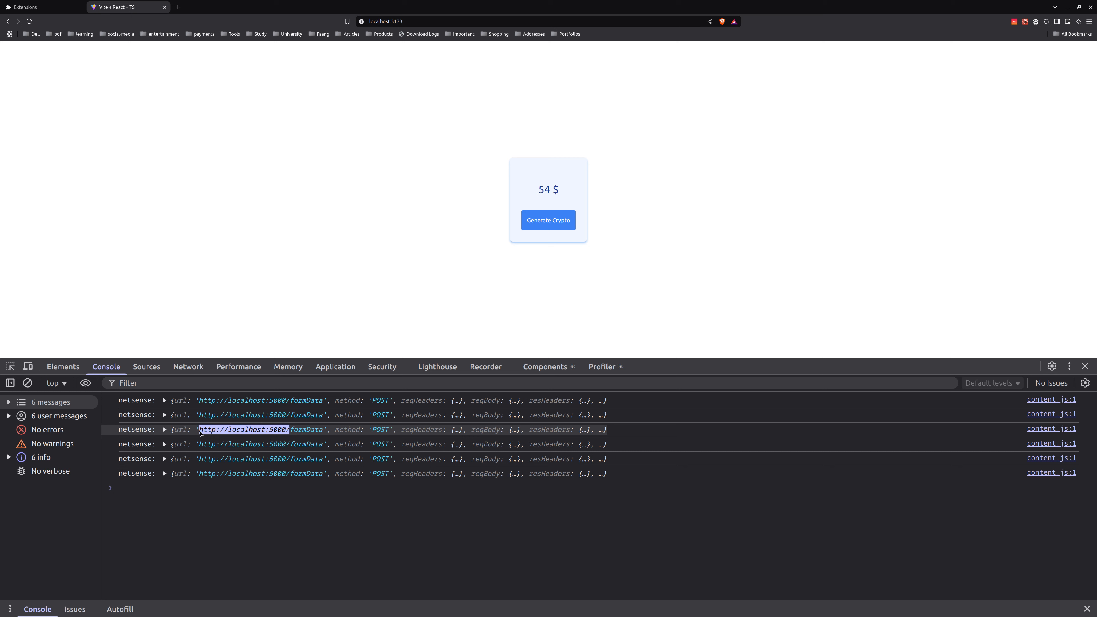
right_click(219, 433)
left_click(242, 499)
left_click(1035, 21)
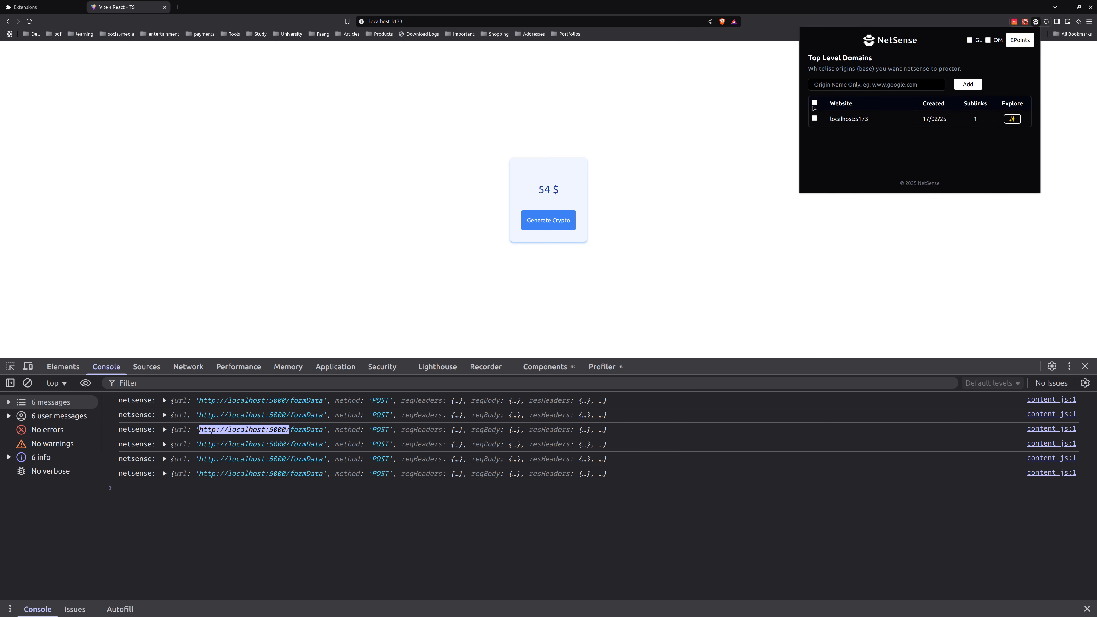
left_click(1010, 120)
left_click(814, 103)
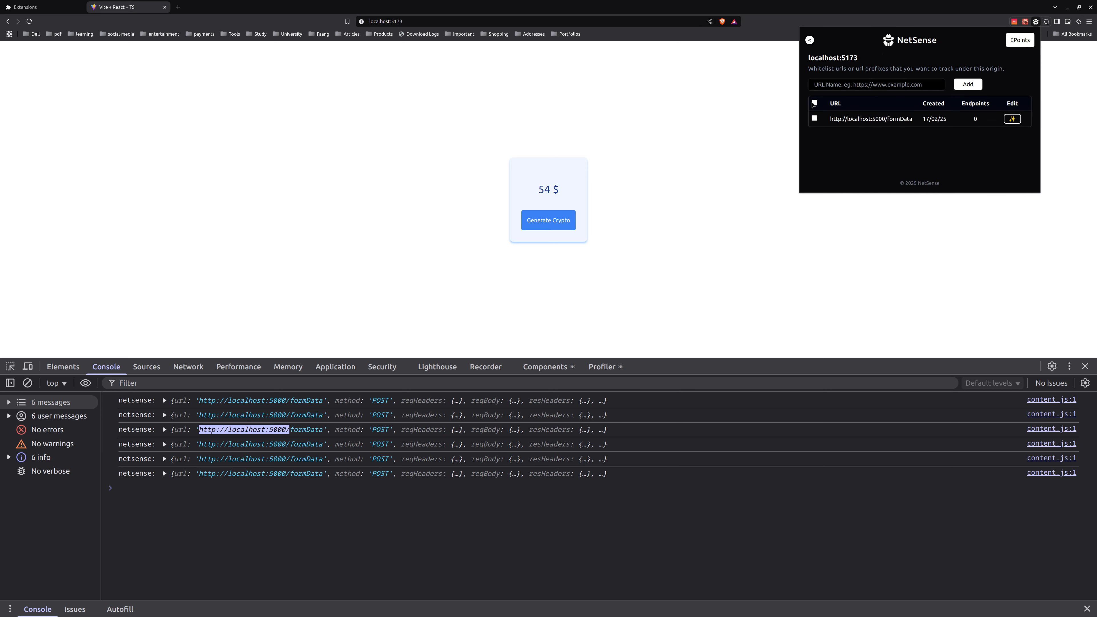
left_click(1004, 84)
left_click(892, 83)
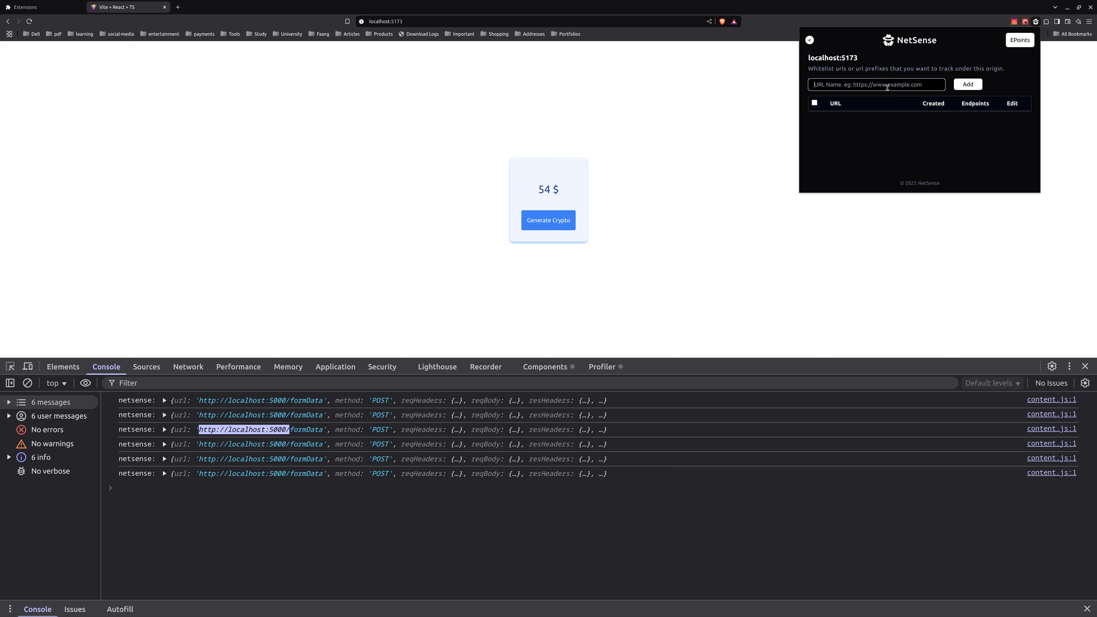
key("ctrl+v")
left_click(971, 85)
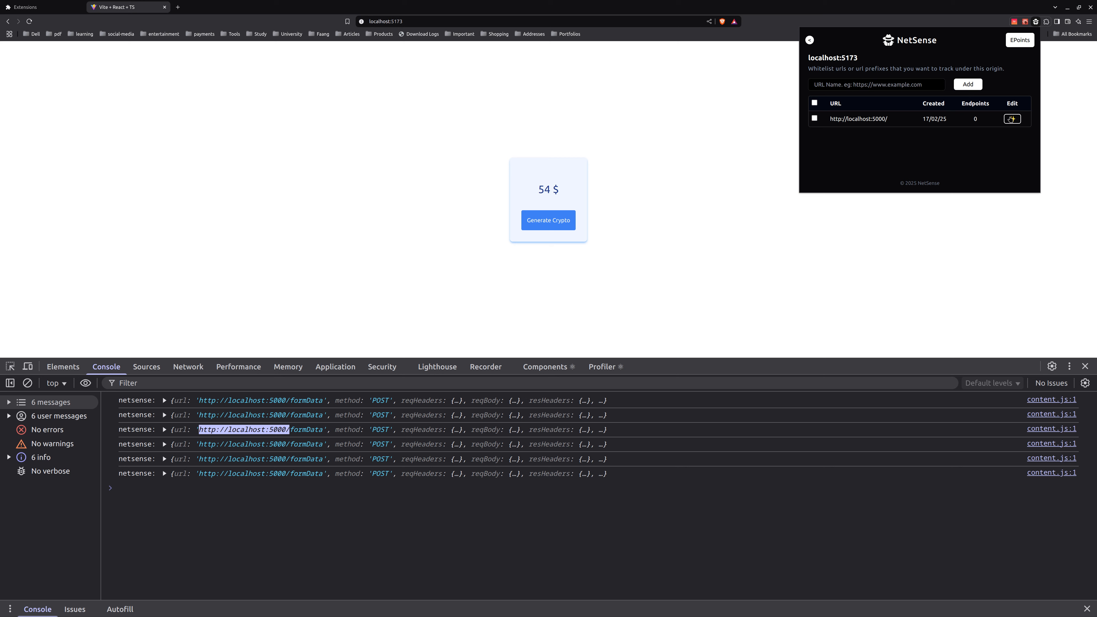
left_click(1010, 119)
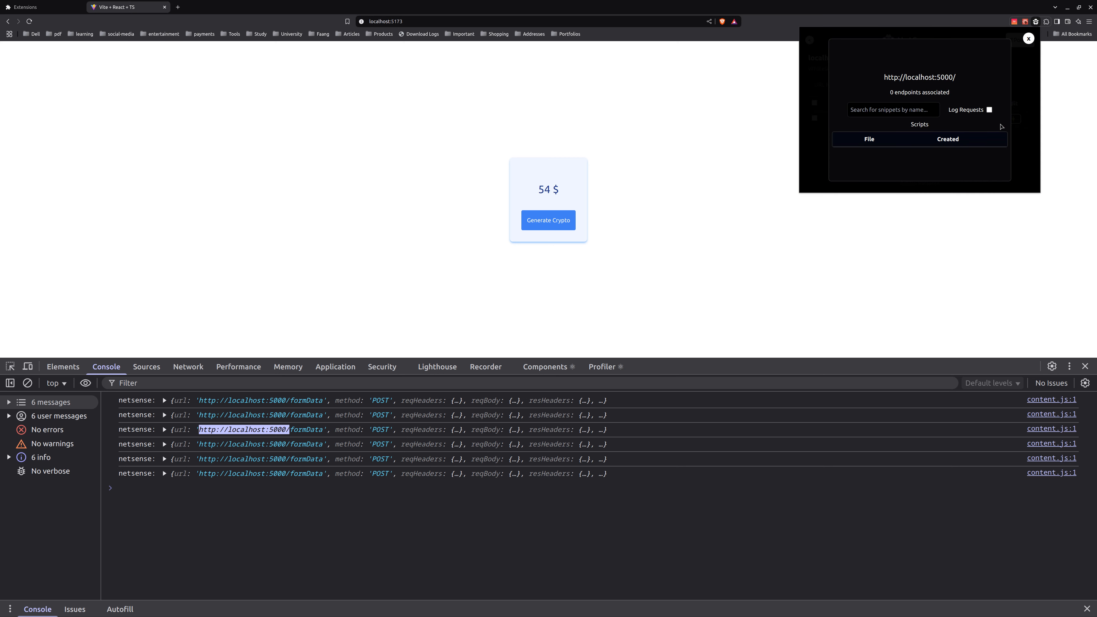
left_click(1028, 39)
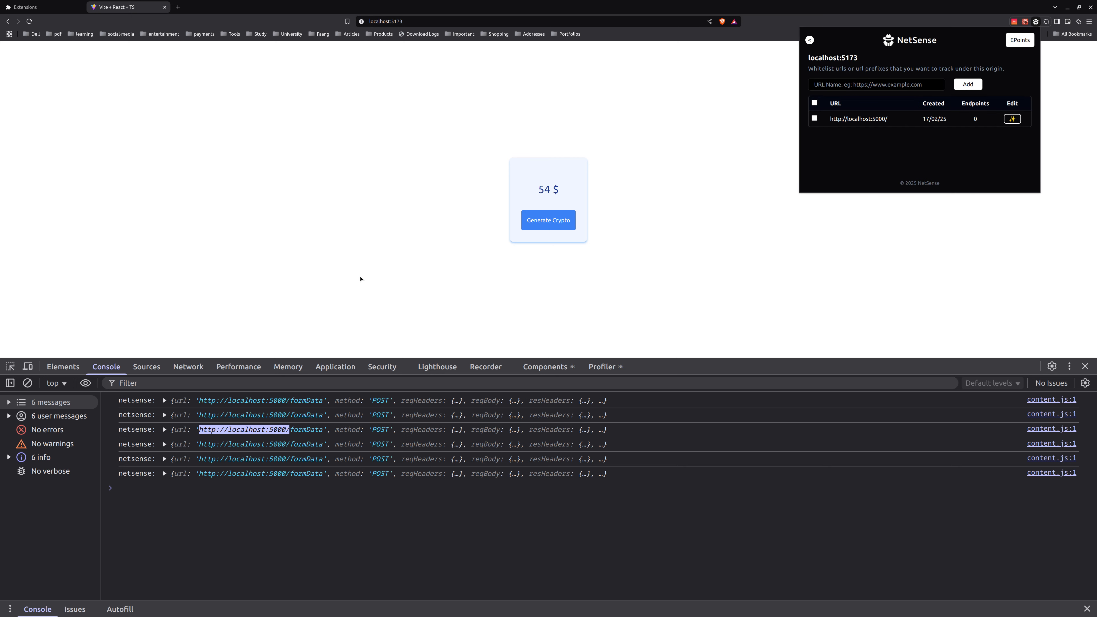
Clear the console and generate crypto several times to test logging for the whitelisted prefix.
left_click(28, 382)
left_click(559, 221)
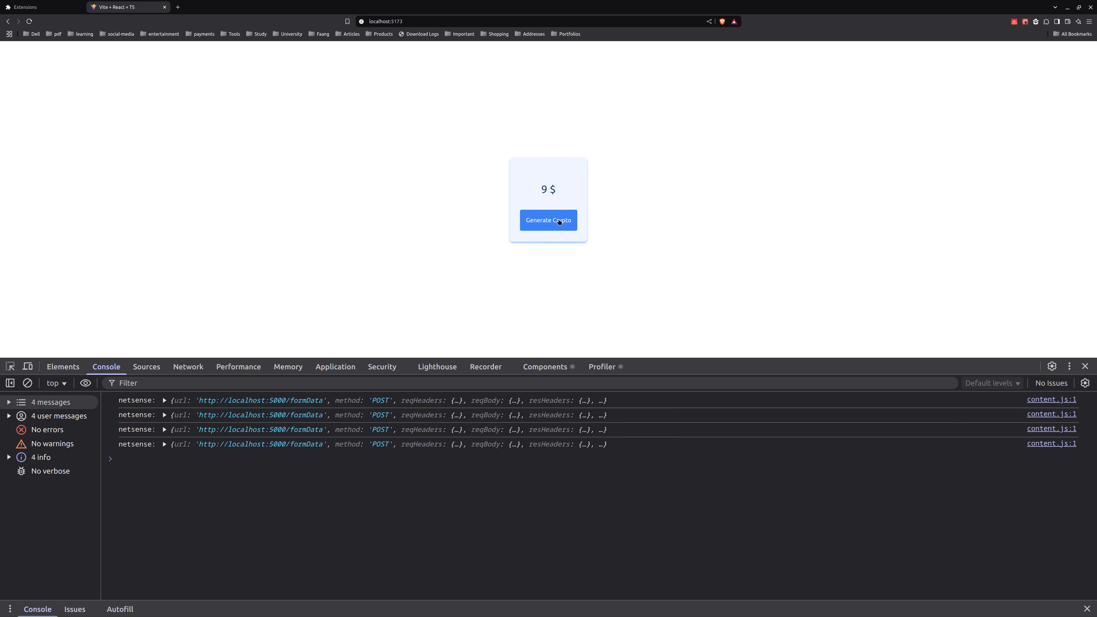
left_click(559, 221)
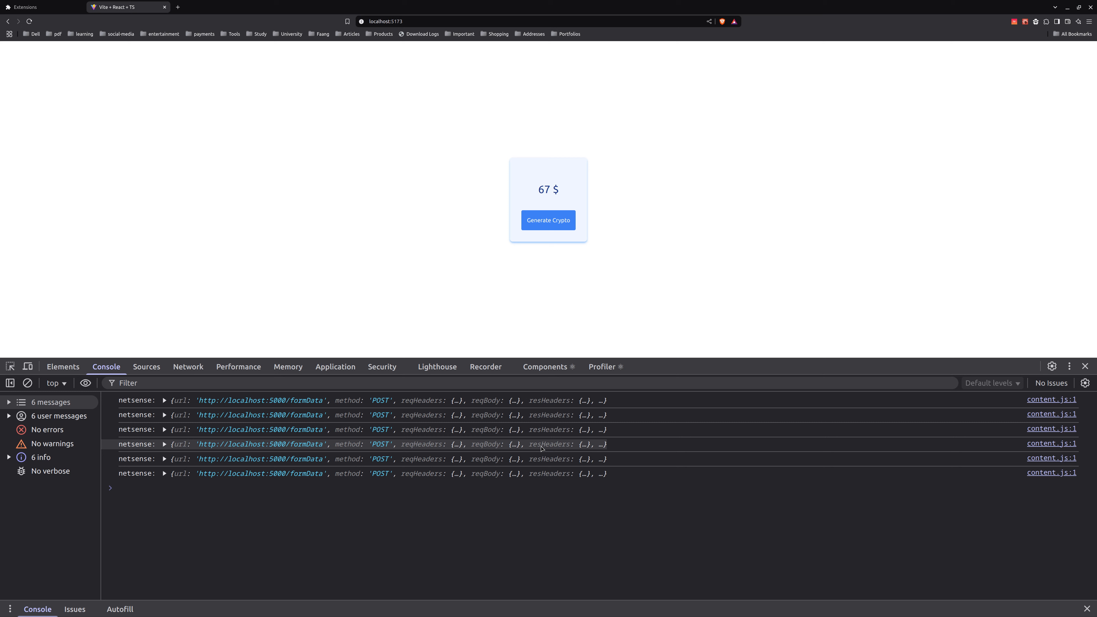
Open the API endpoints page in NetSense and check the server address and previously received POST requests in the terminal.
left_click(1034, 22)
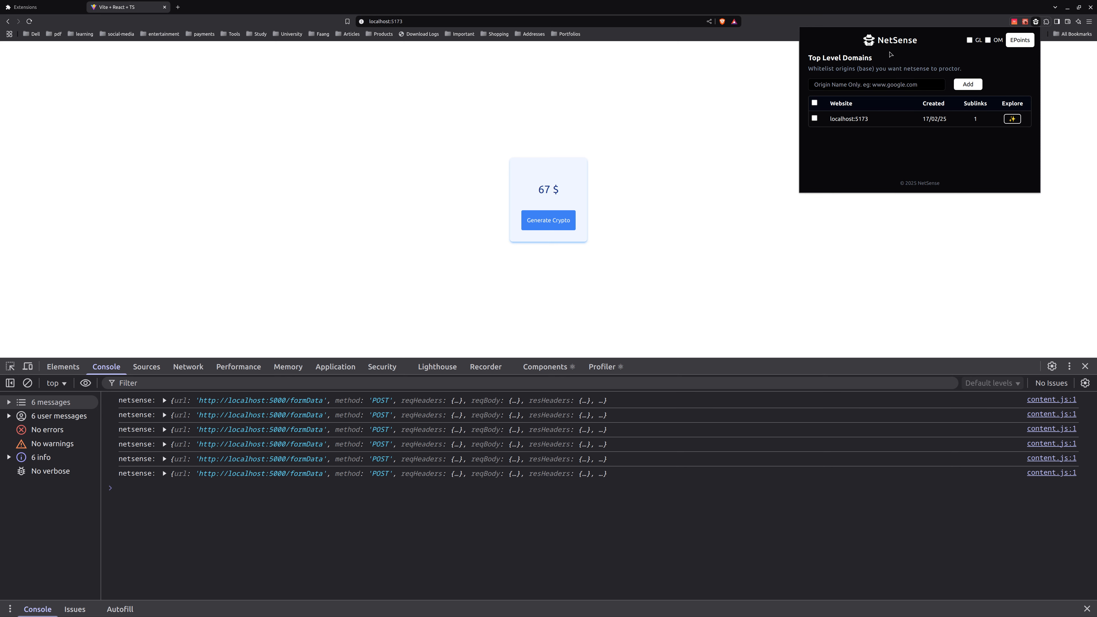
left_click(1010, 41)
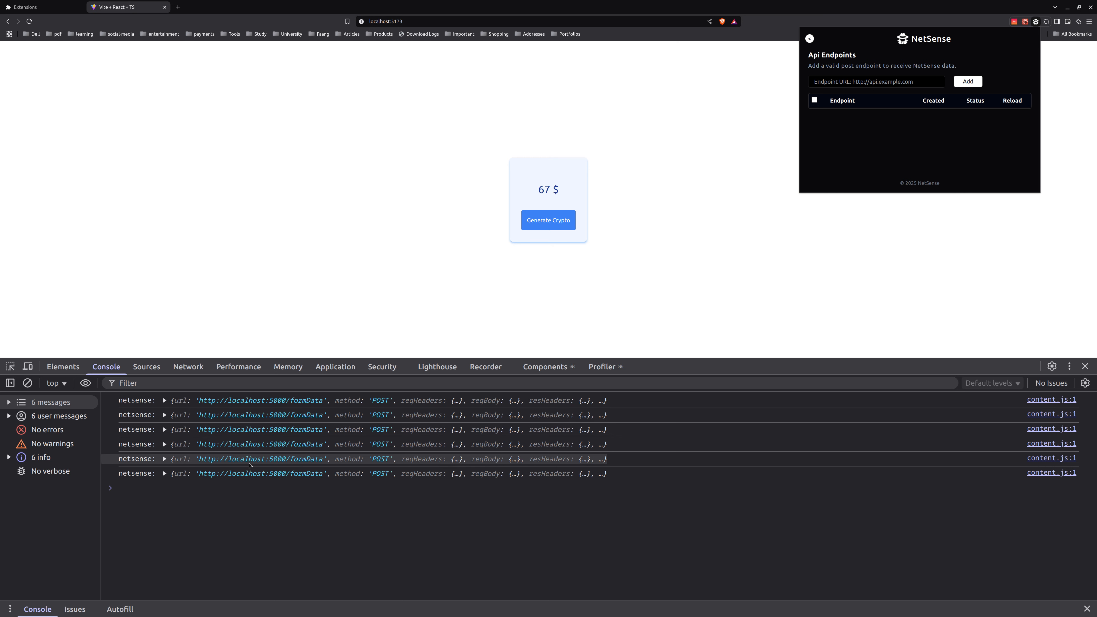
left_click(860, 82)
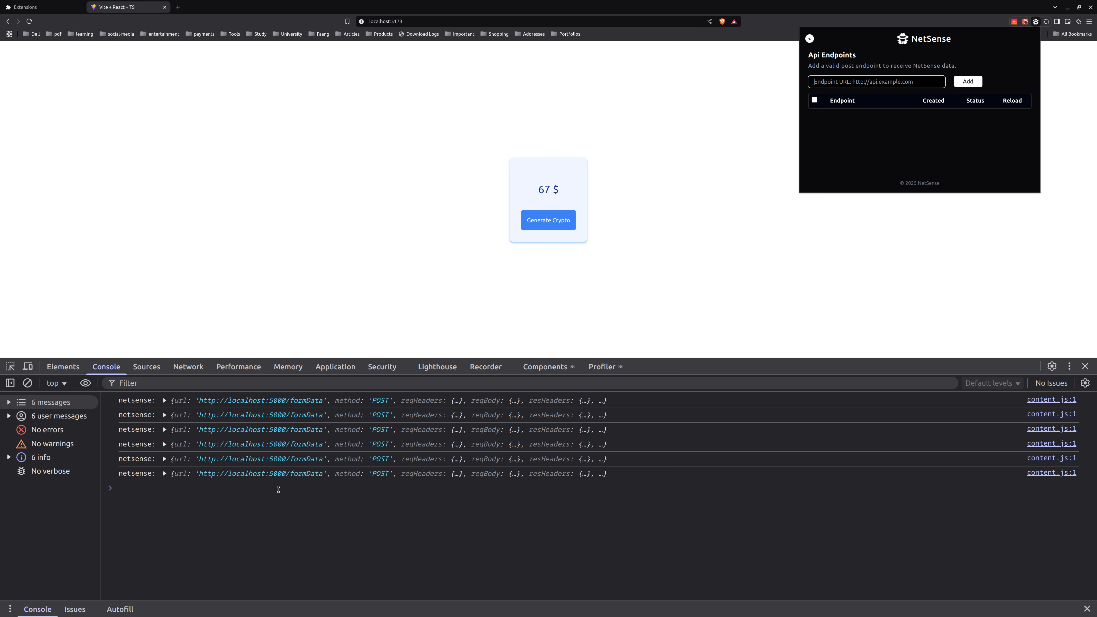
left_click(510, 611)
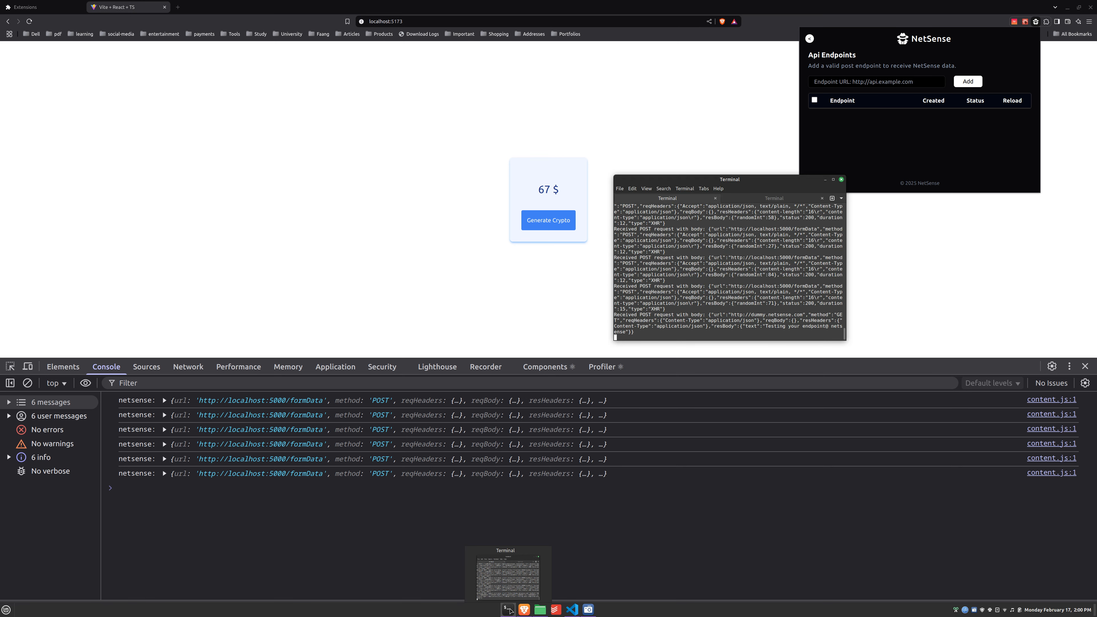
scroll(692, 245, "up", 10)
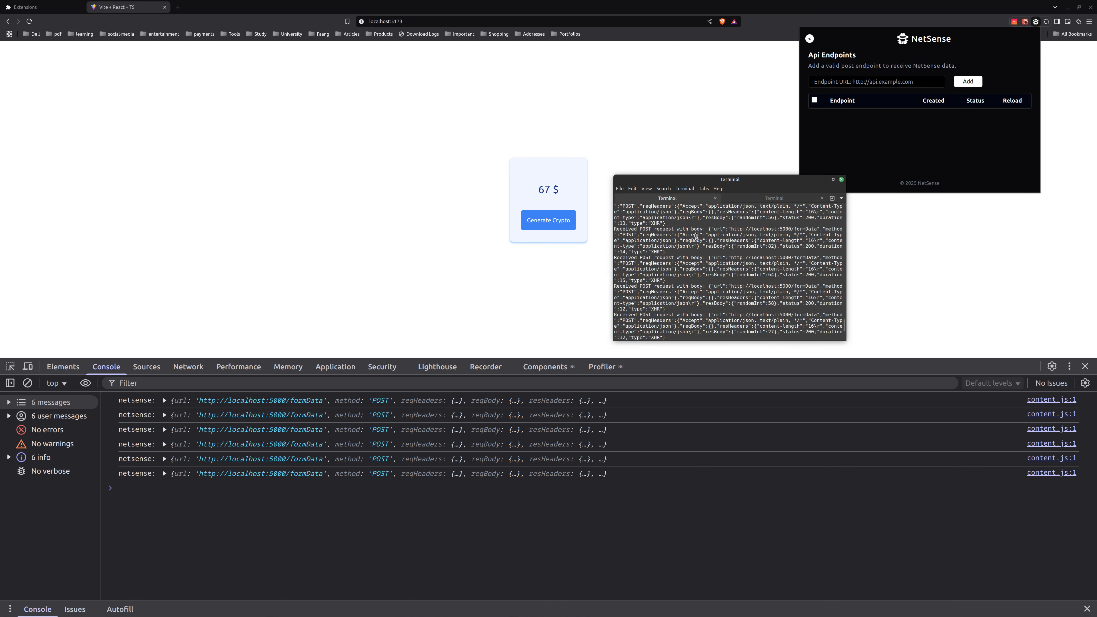
scroll(691, 234, "down", 3)
scroll(669, 294, "down", 7)
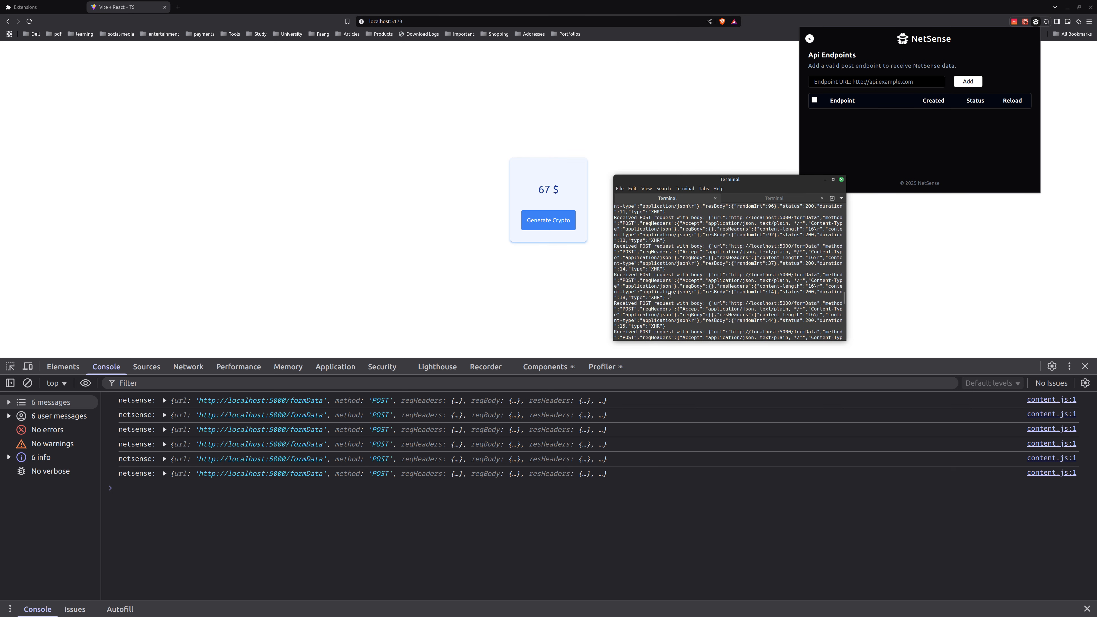
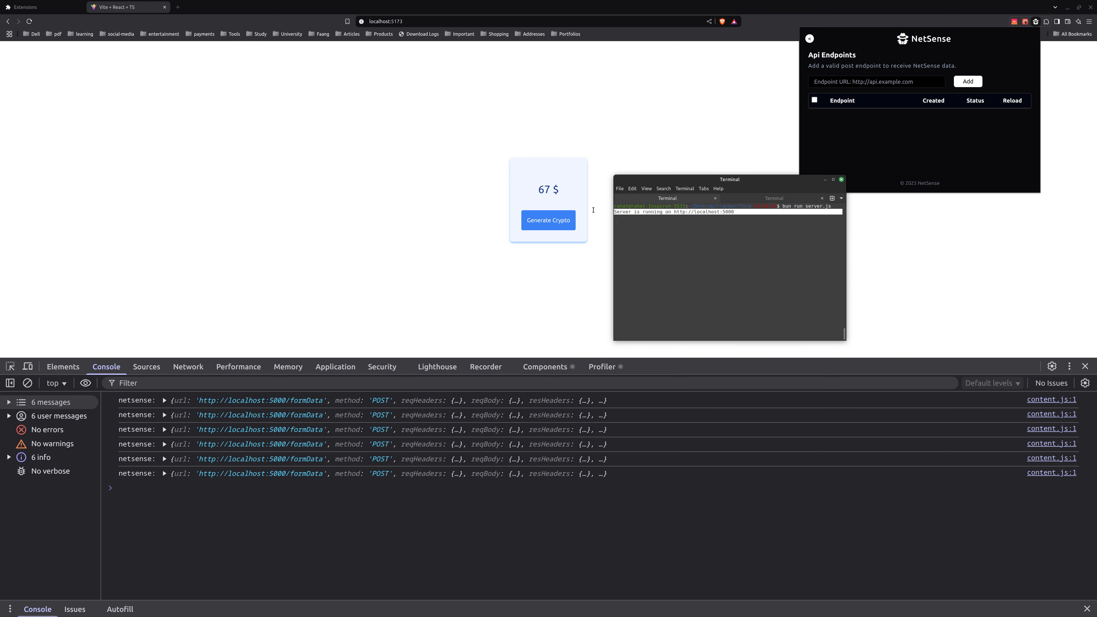
left_click(880, 64)
left_click(846, 112)
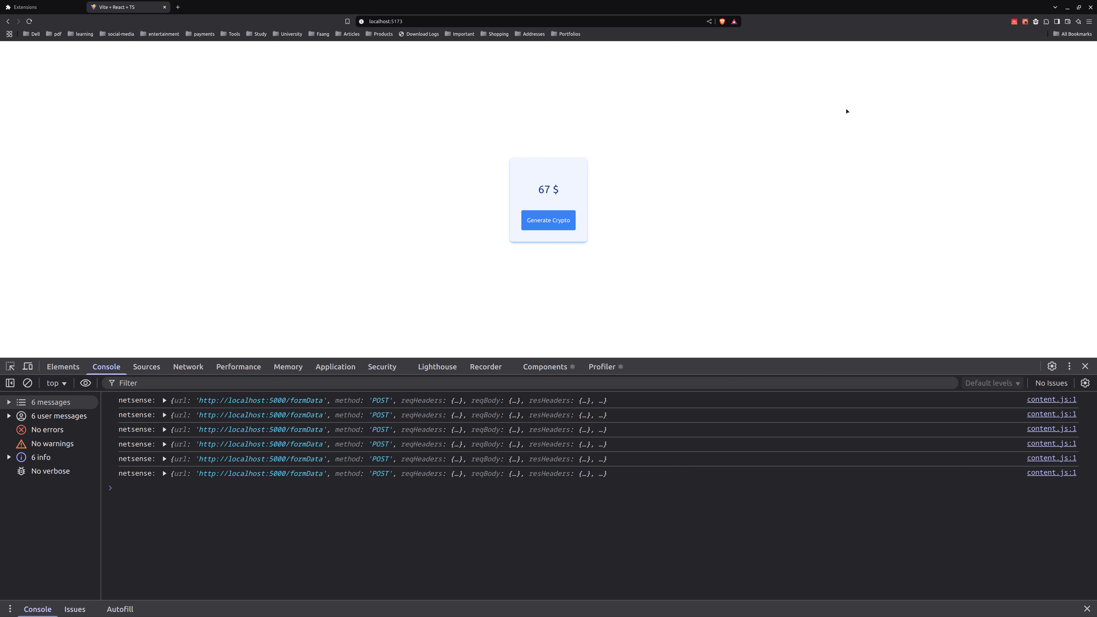
left_click(1035, 21)
left_click(1026, 44)
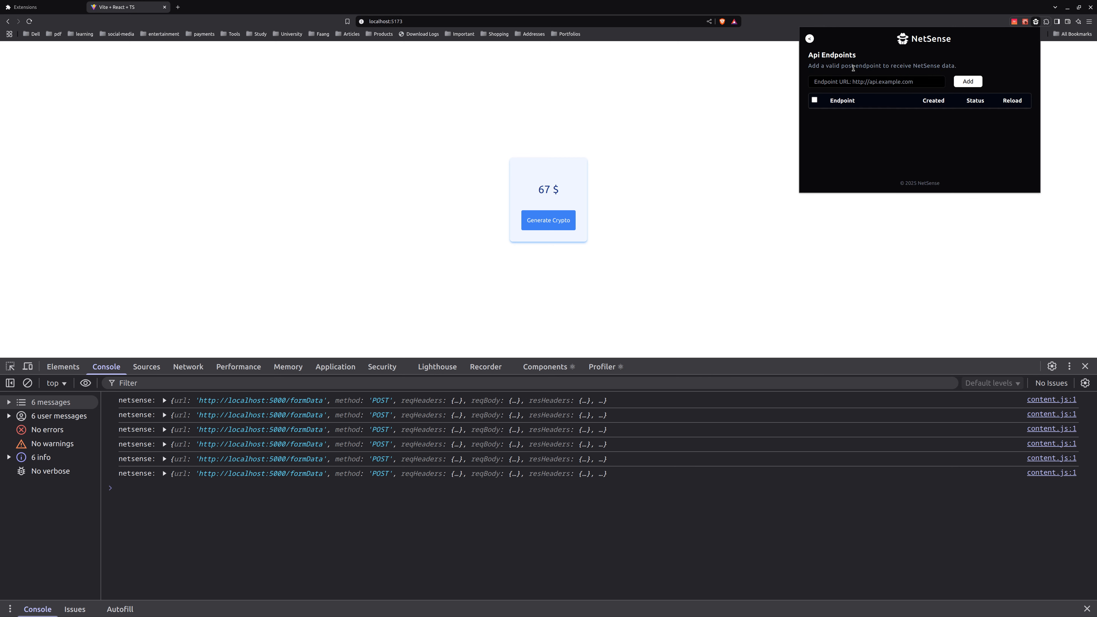
left_click(830, 82)
type("http://localhost:5000/submit")
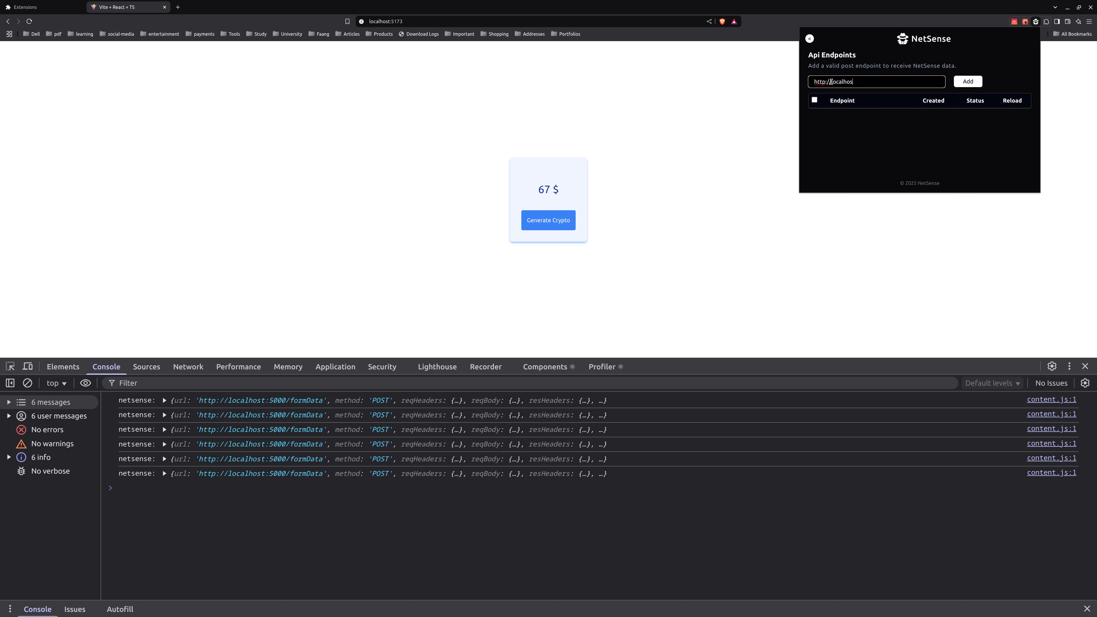
type("://localhost:5000/submit")
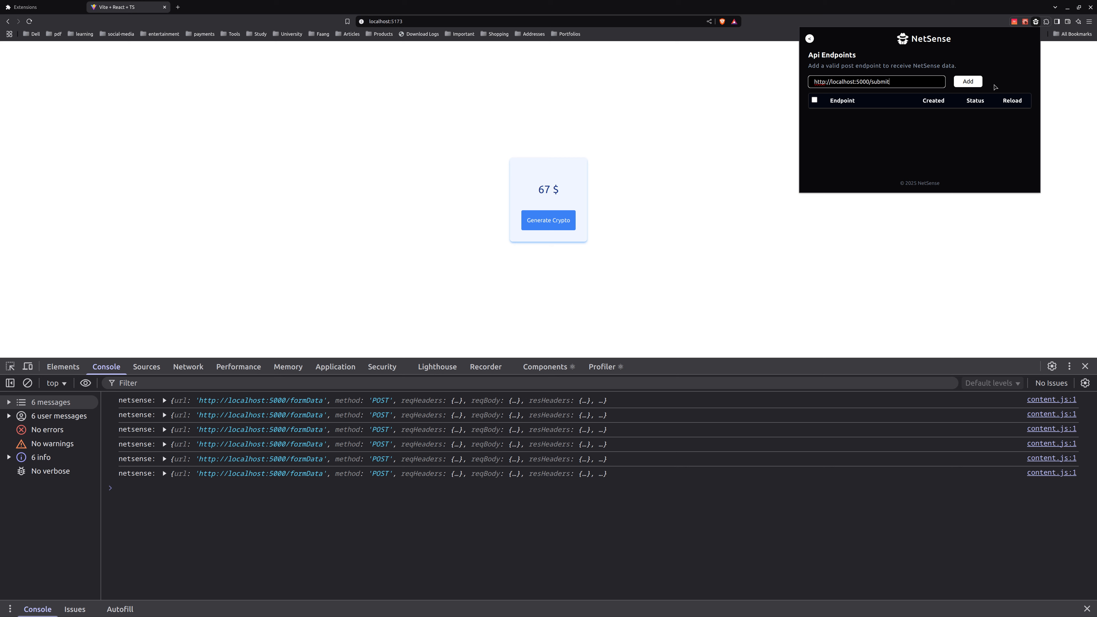
left_click(967, 82)
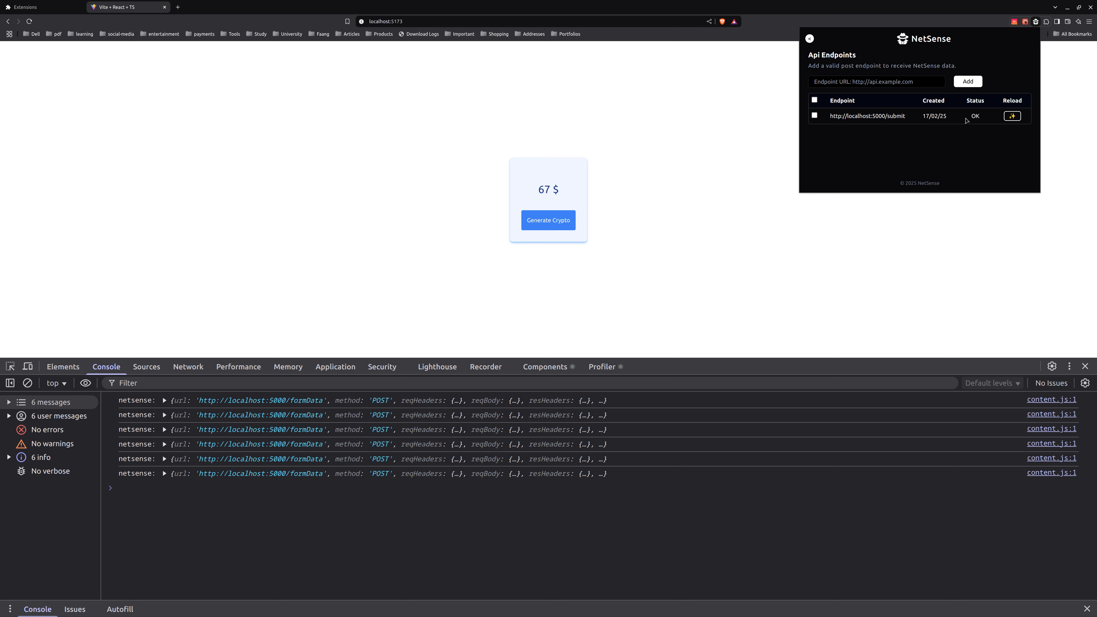
left_click_drag(970, 116, 981, 120)
left_click_drag(829, 115, 906, 116)
left_click_drag(965, 120, 981, 119)
left_click(809, 40)
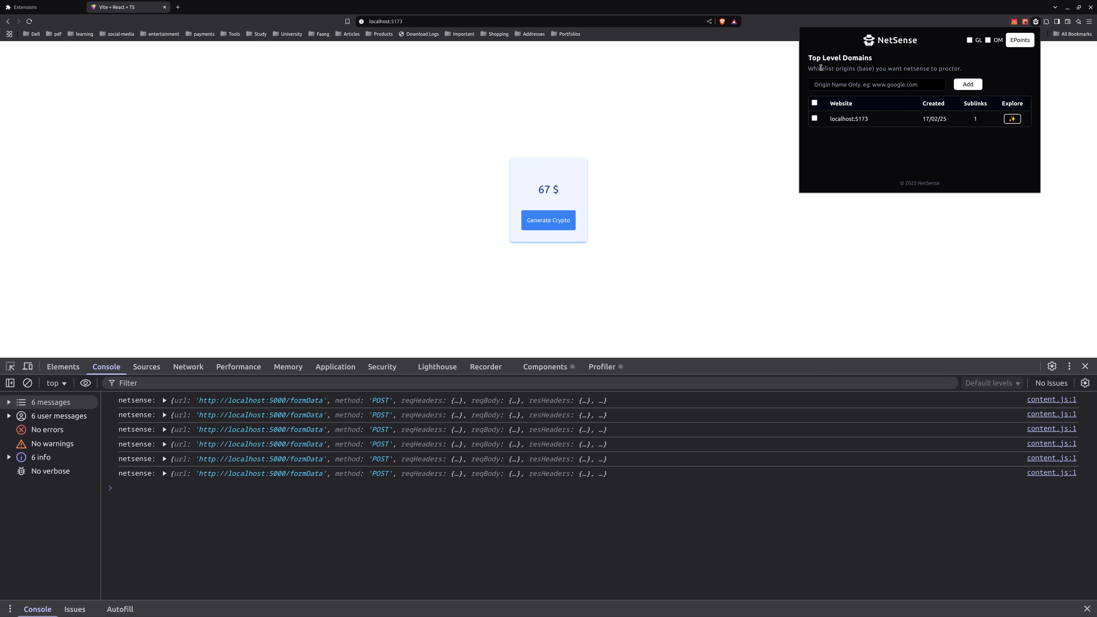
left_click(1010, 119)
left_click(1011, 119)
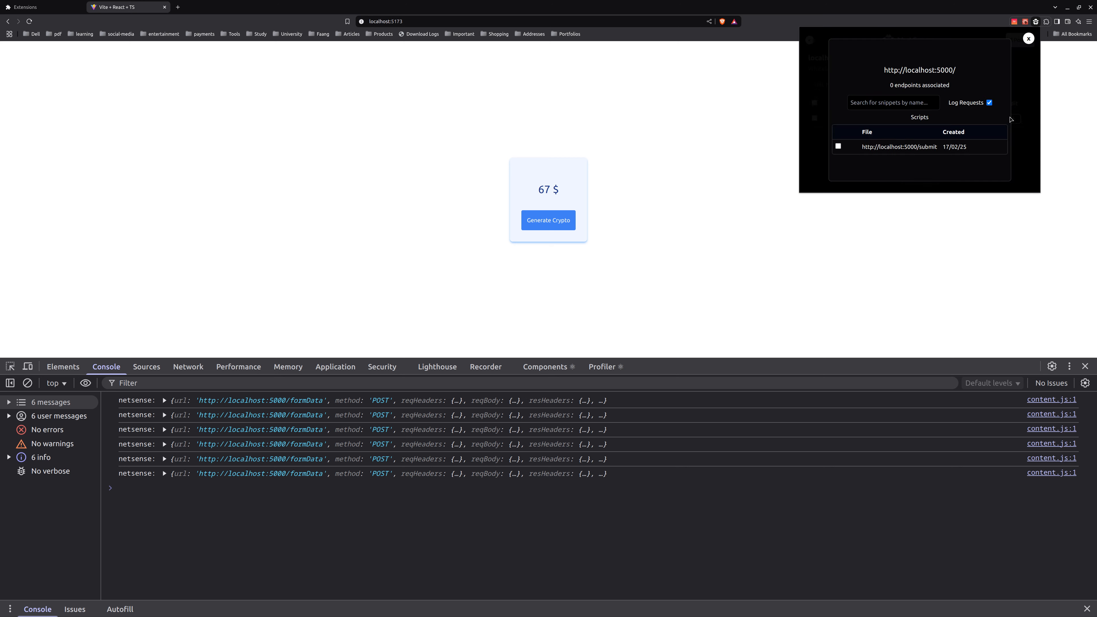
left_click_drag(887, 88, 957, 92)
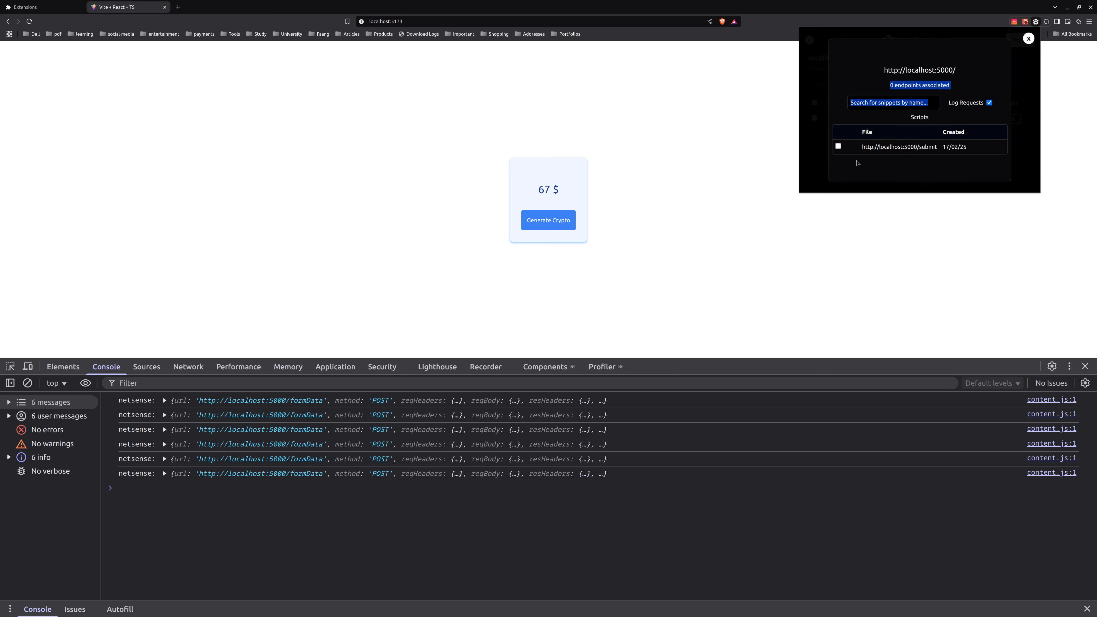
left_click(866, 161)
left_click_drag(862, 147, 940, 149)
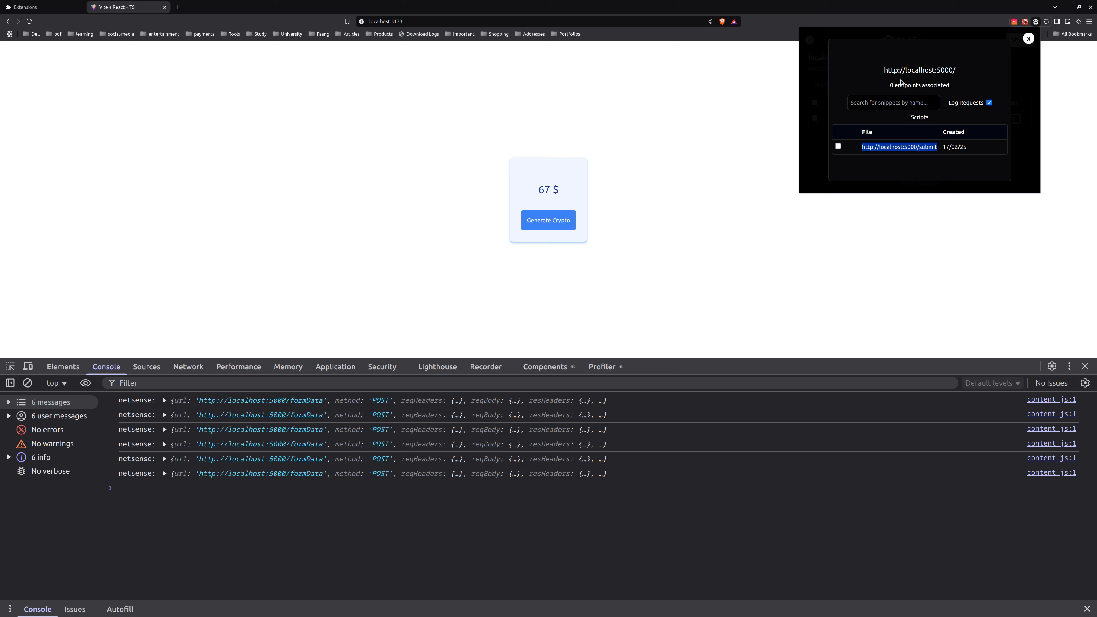
left_click_drag(881, 73, 966, 75)
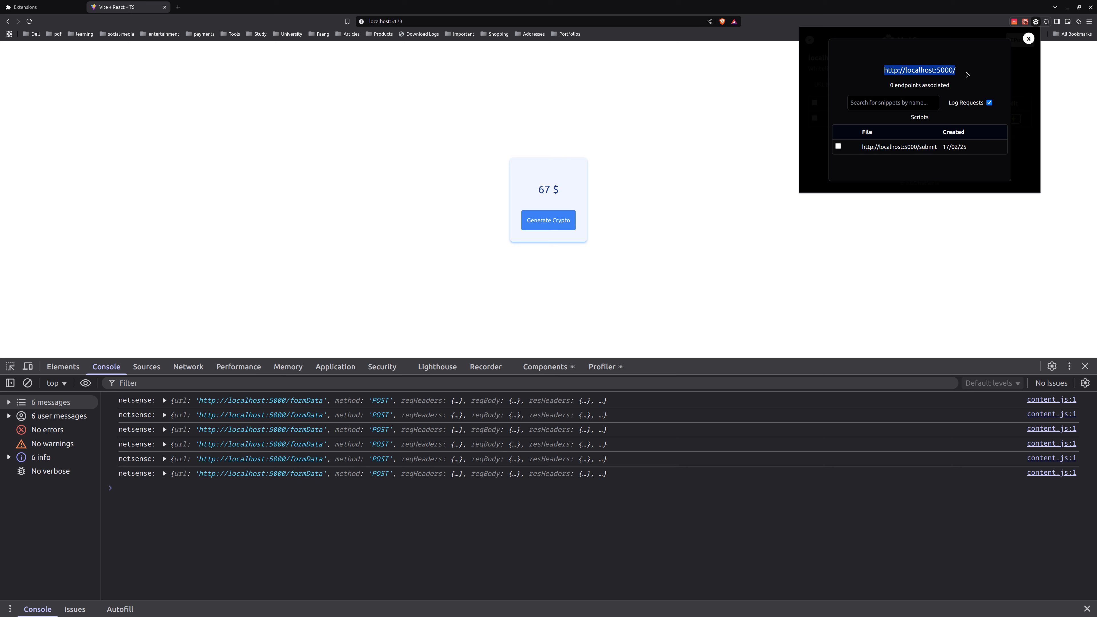
left_click(839, 146)
left_click_drag(888, 85, 955, 85)
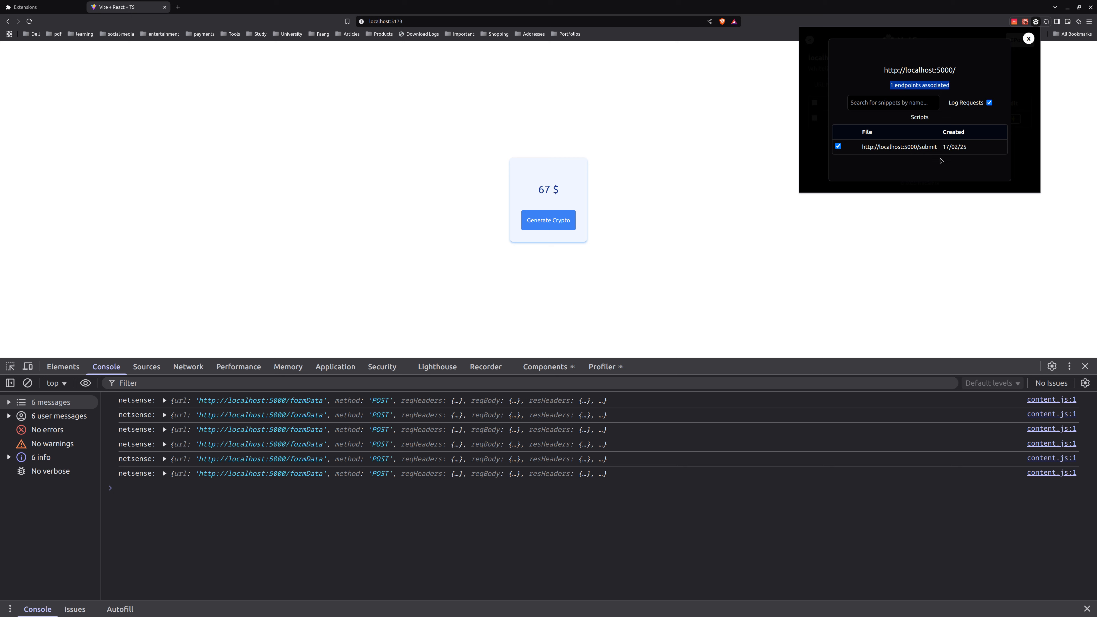
left_click(881, 104)
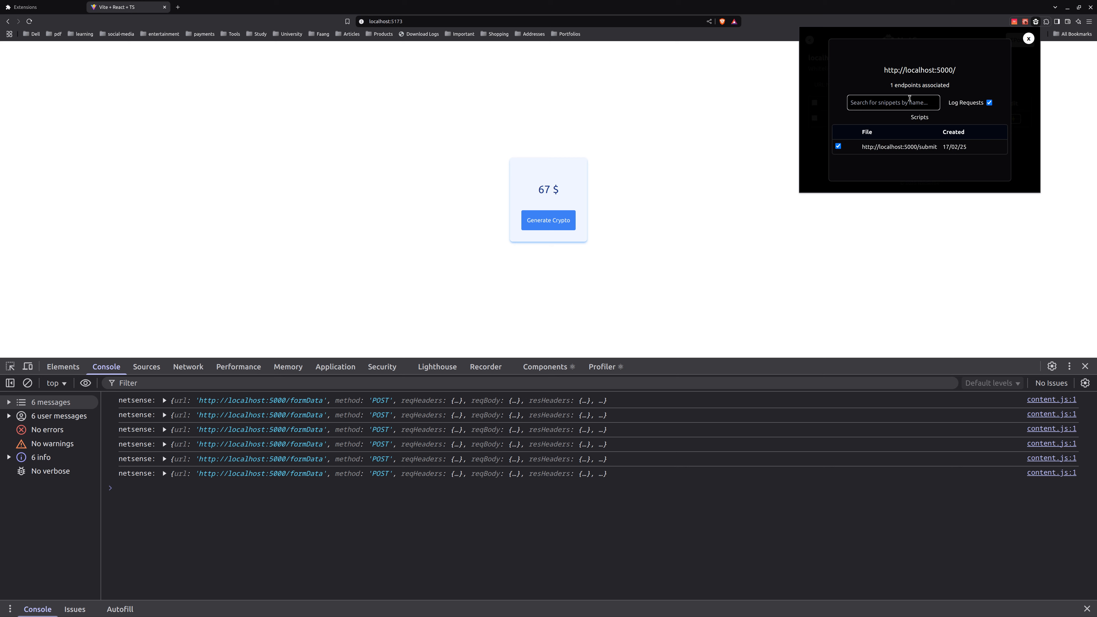
left_click(1028, 39)
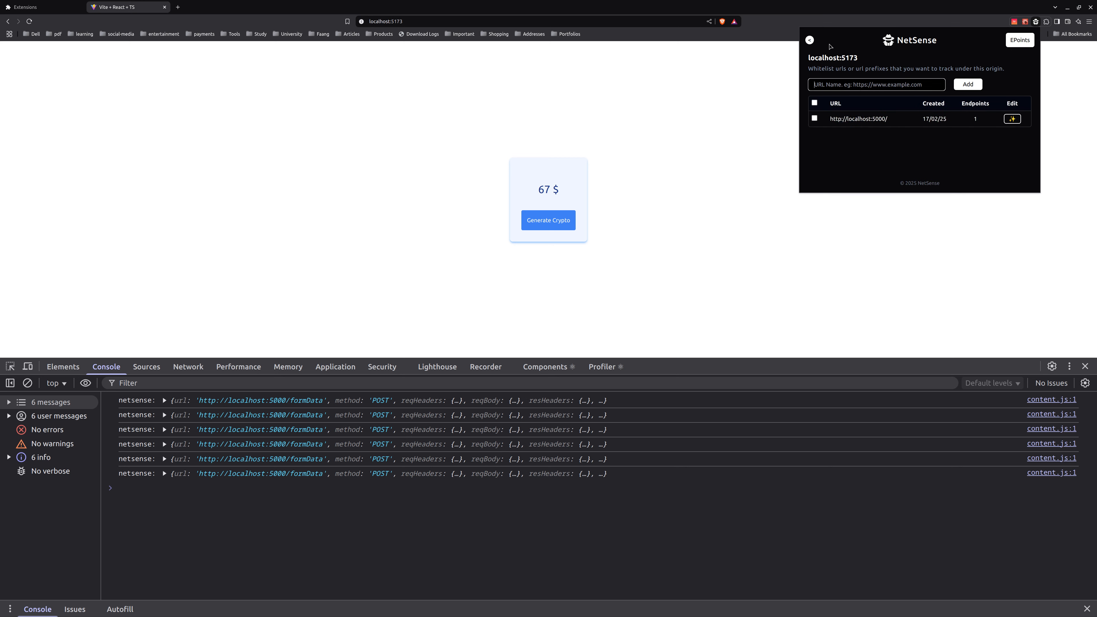
Filter the top-level origins by "g" and "l", clear the filter, and review the URL whitelisted under localhost:5173.
left_click(809, 41)
left_click(850, 86)
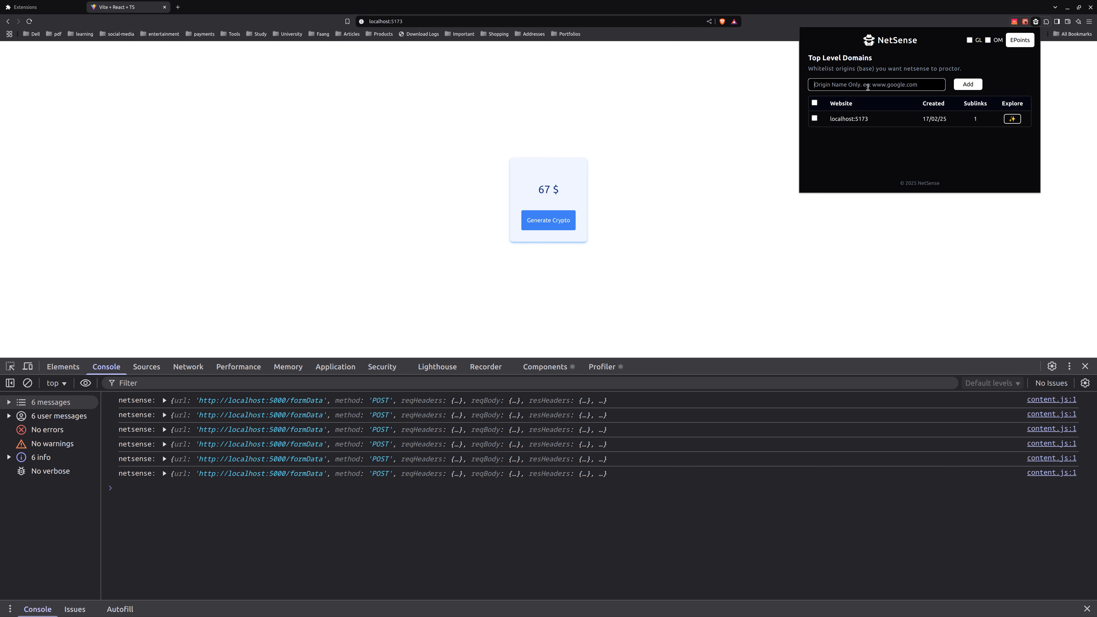
type("g")
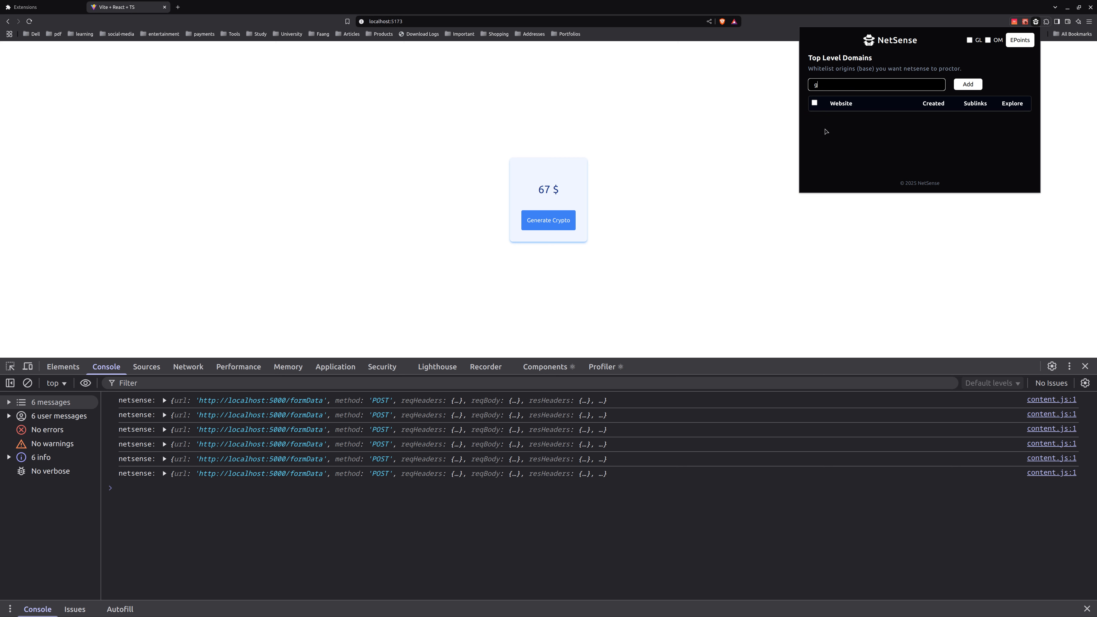
key("BackSpace")
type("l")
key("BackSpace")
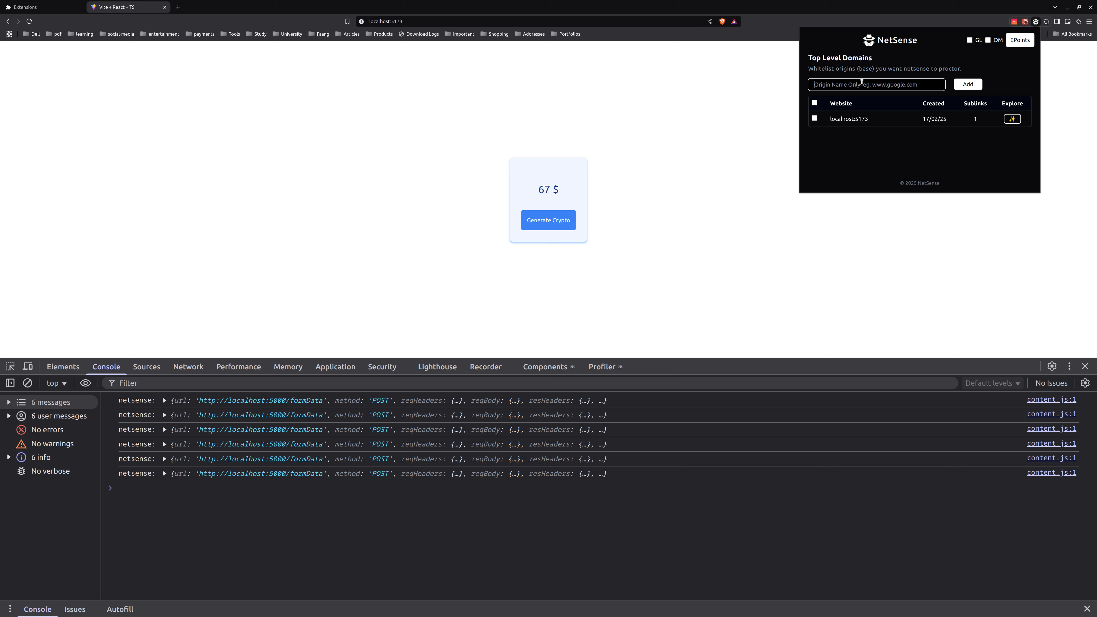
left_click(1006, 118)
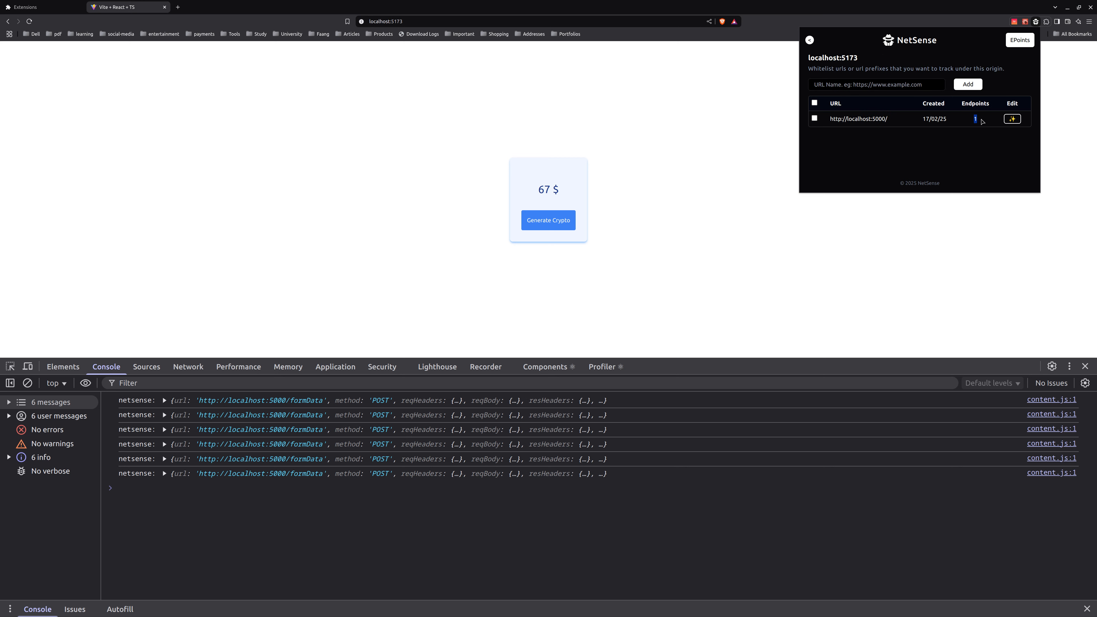
left_click_drag(826, 122, 915, 125)
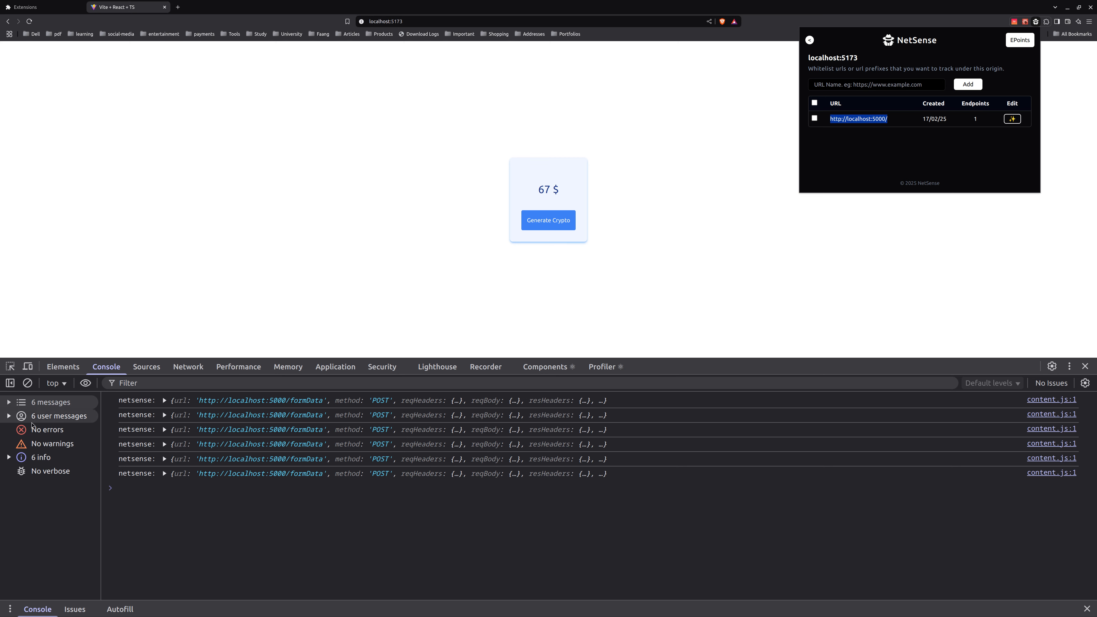
Clear the console and generate crypto six times to send requests through the associated endpoint.
left_click(27, 383)
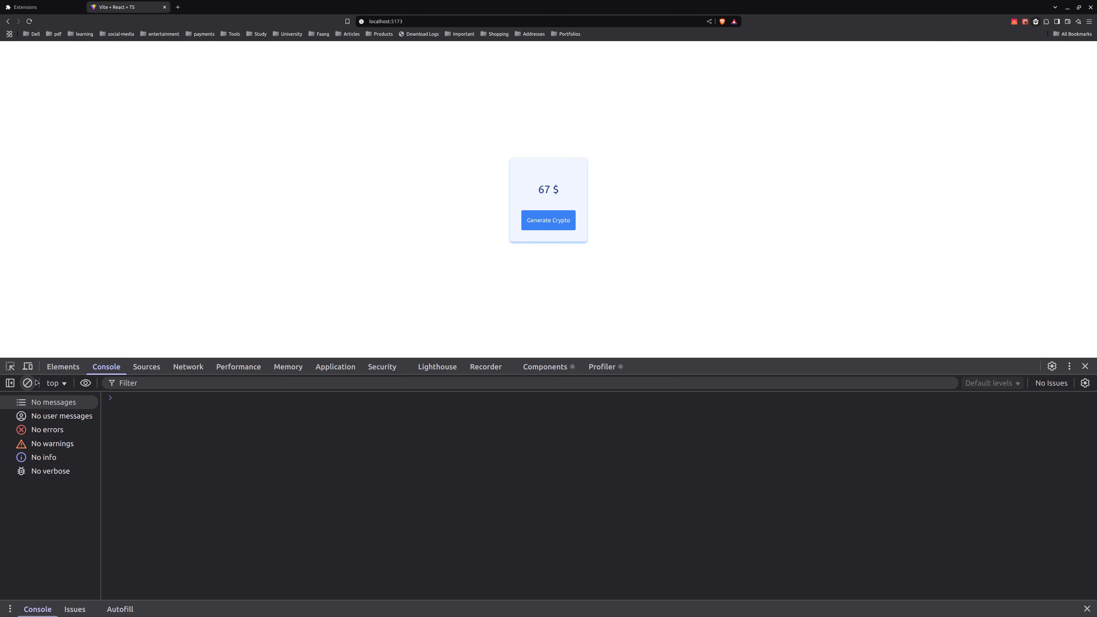
left_click(533, 222)
left_click(532, 222)
left_click(532, 222)
left_click(532, 222)
left_click(532, 222)
left_click(533, 222)
Switch to the terminal and examine the randomInt value in the last received POST request.
mouse_move(540, 612)
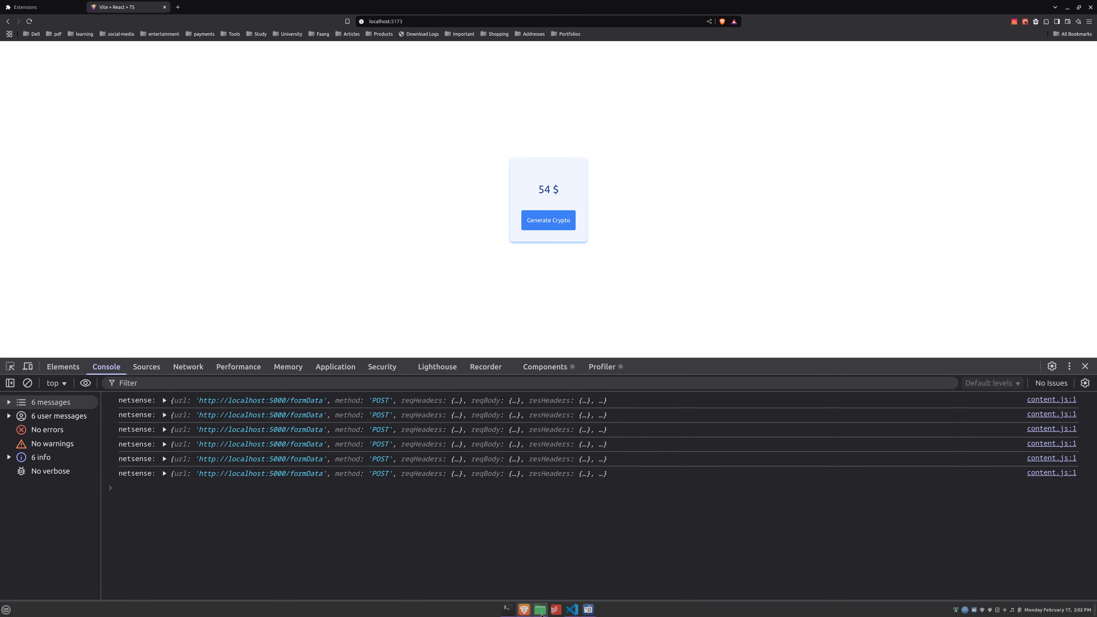
left_click(507, 611)
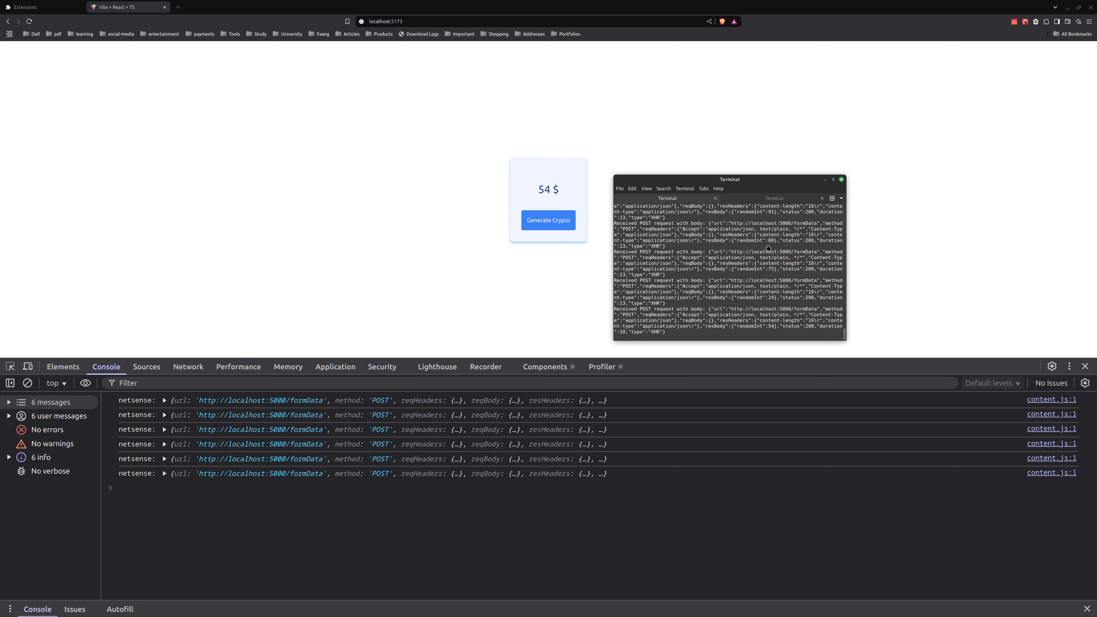
left_click_drag(743, 327, 776, 326)
Return to the web app and generate crypto five more times.
left_click(545, 226)
left_click(545, 226)
left_click(544, 227)
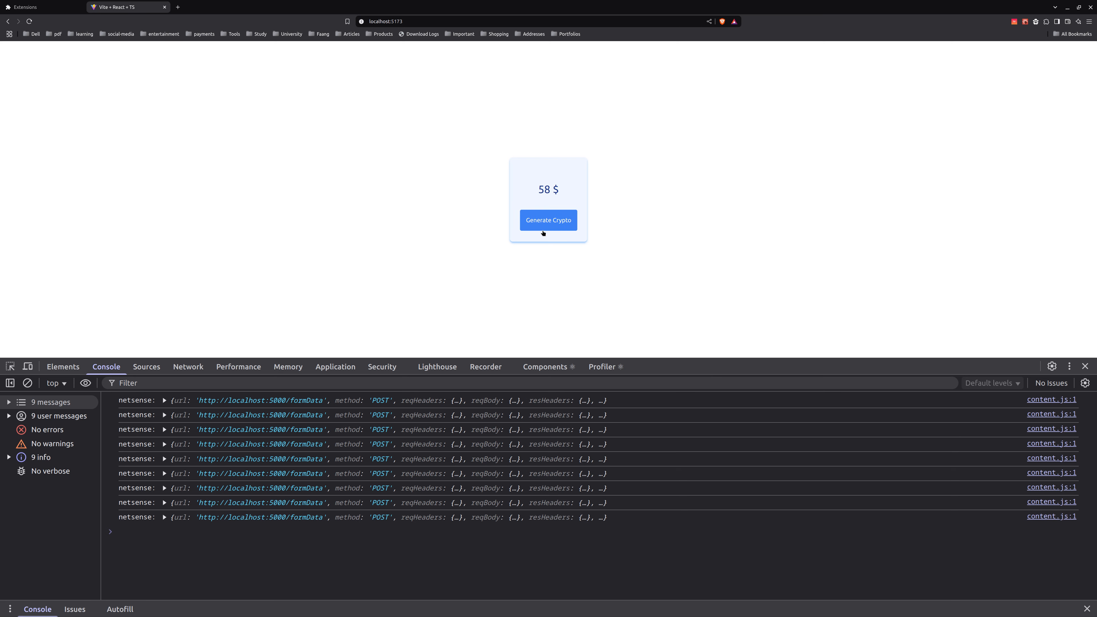
left_click(545, 226)
left_click(545, 227)
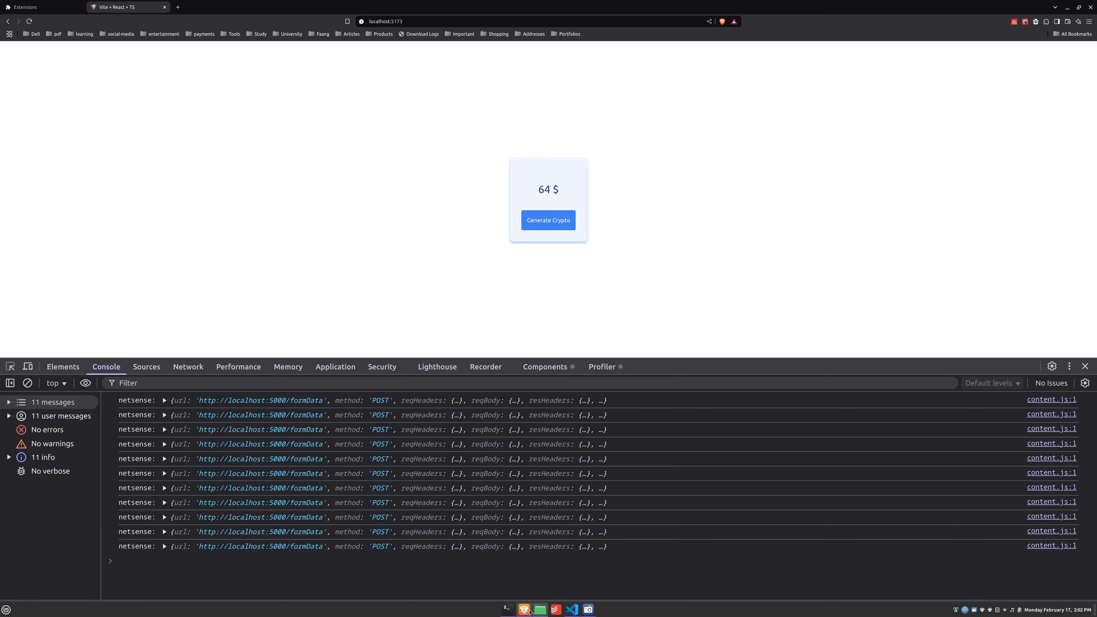
Check the newest received request body in the terminal and widen the terminal window to read it.
left_click(509, 610)
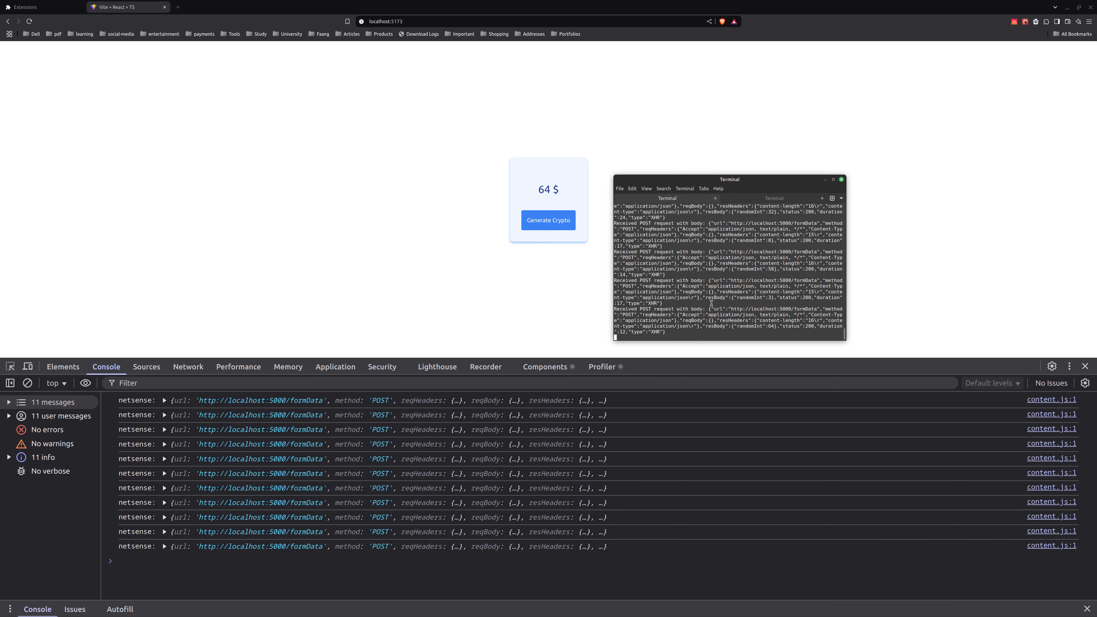
left_click_drag(728, 326, 799, 327)
left_click_drag(614, 311, 662, 346)
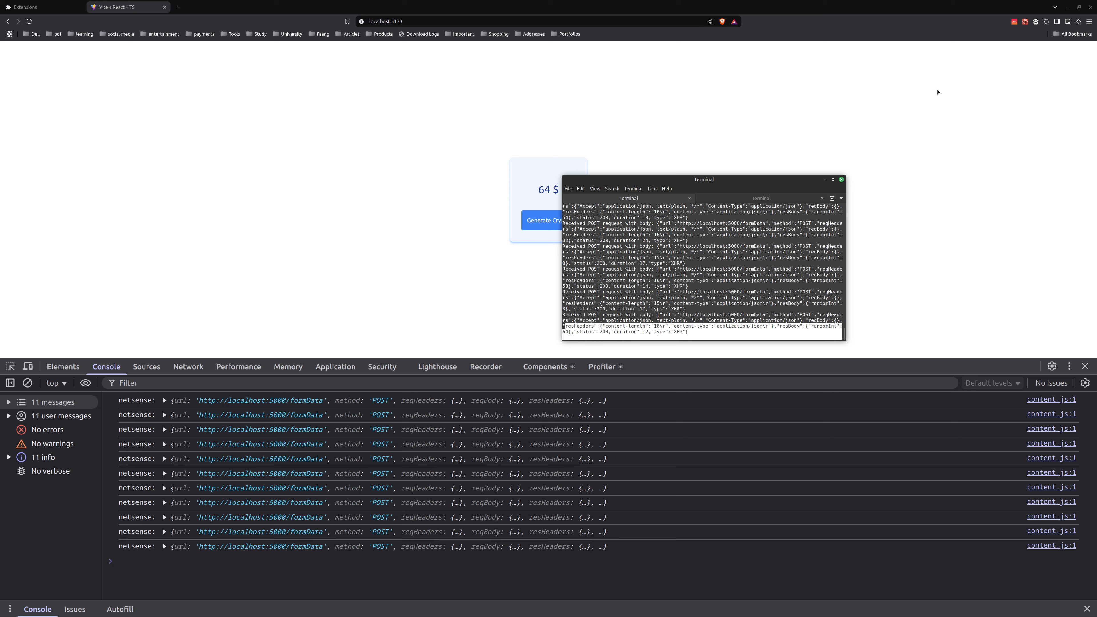
Reopen NetSense and review the top-level domains and the URL prefix tracked under localhost:5173.
left_click(1034, 22)
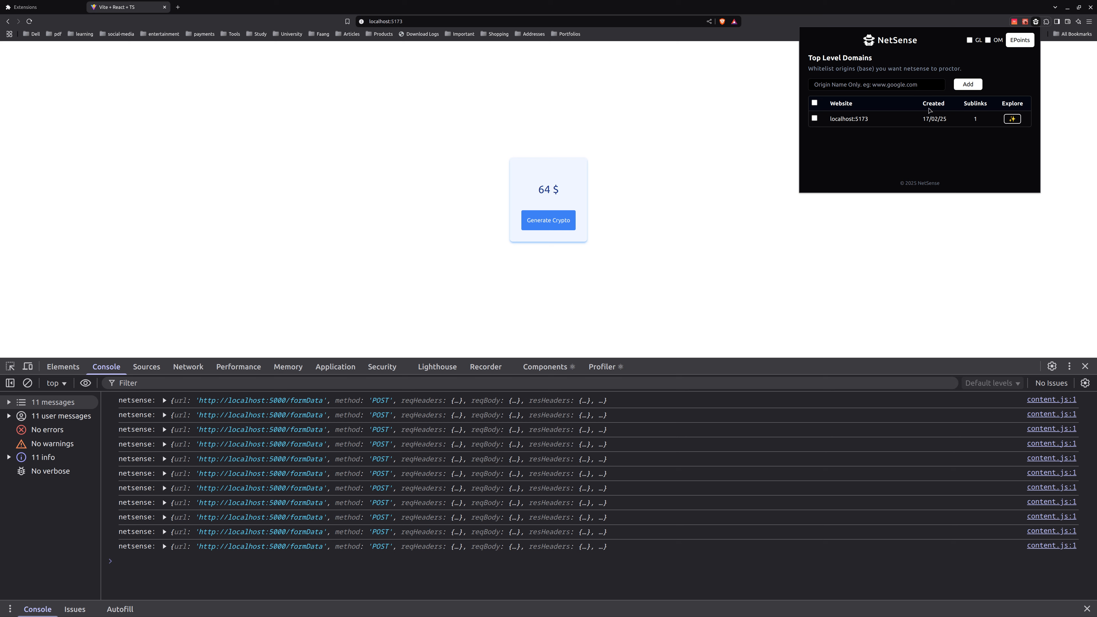
left_click_drag(807, 59, 873, 59)
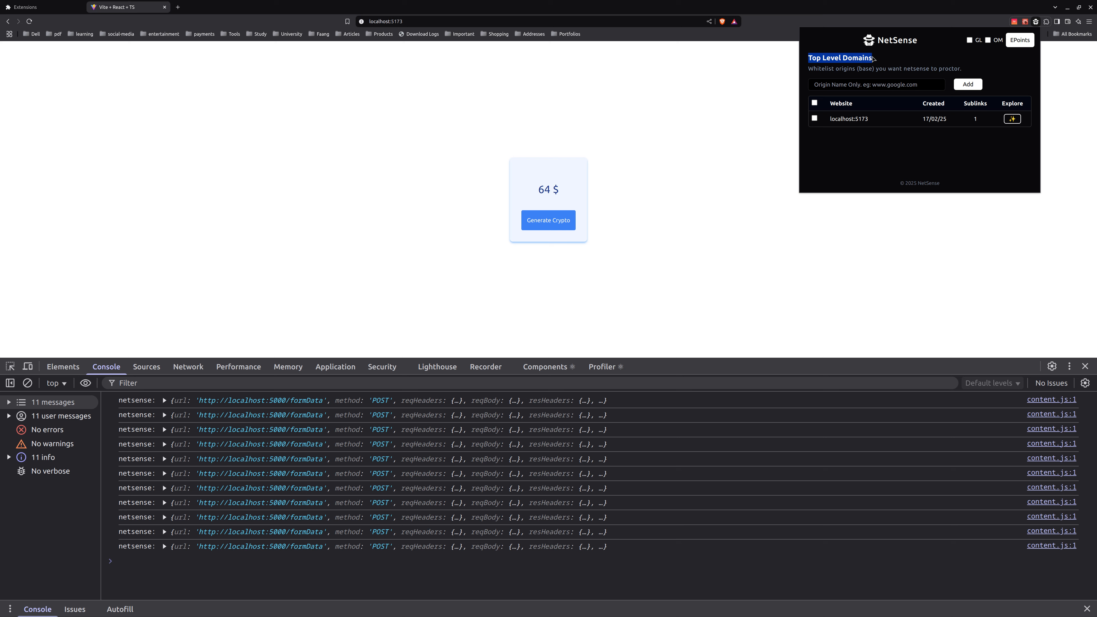
left_click(1012, 121)
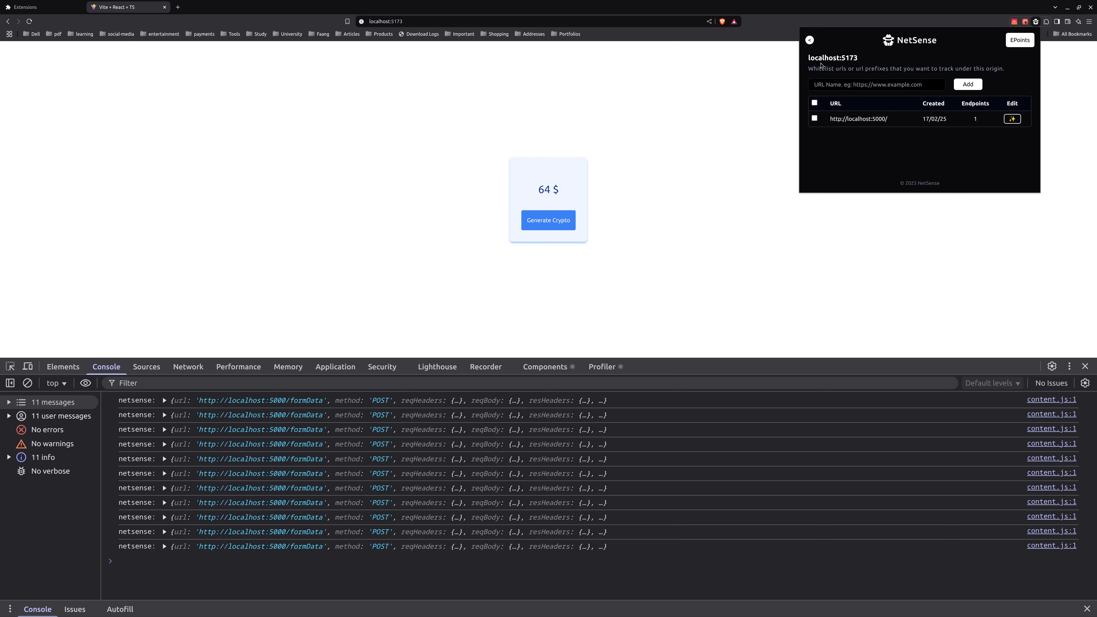
Compare the localhost:5173 origin and its tracked URL prefix in NetSense with a request URL logged in the console.
left_click_drag(807, 58, 862, 62)
left_click_drag(828, 119, 890, 126)
left_click(215, 460)
left_click_drag(215, 460, 281, 459)
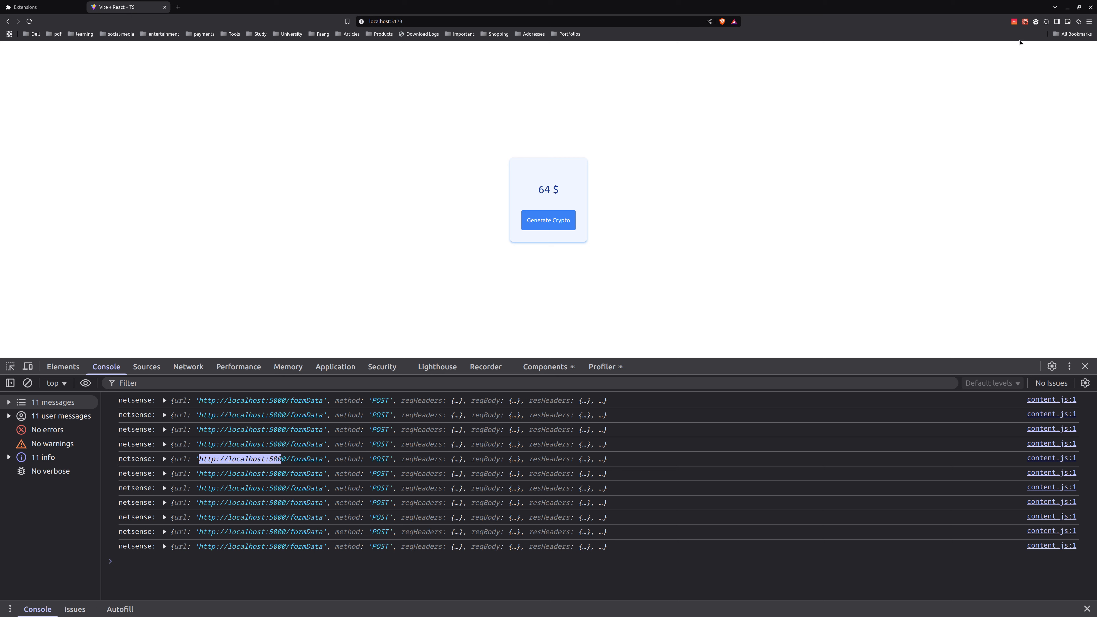
Reopen NetSense, review its registered API endpoints, and return to the top-level domains.
left_click(1035, 21)
left_click(1020, 41)
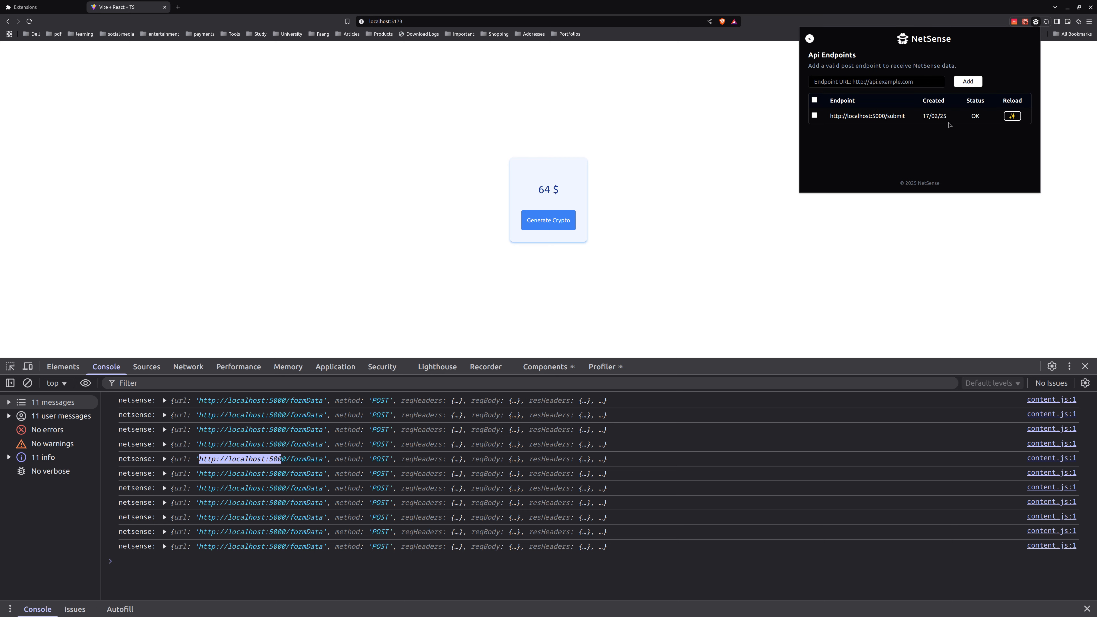
left_click(809, 39)
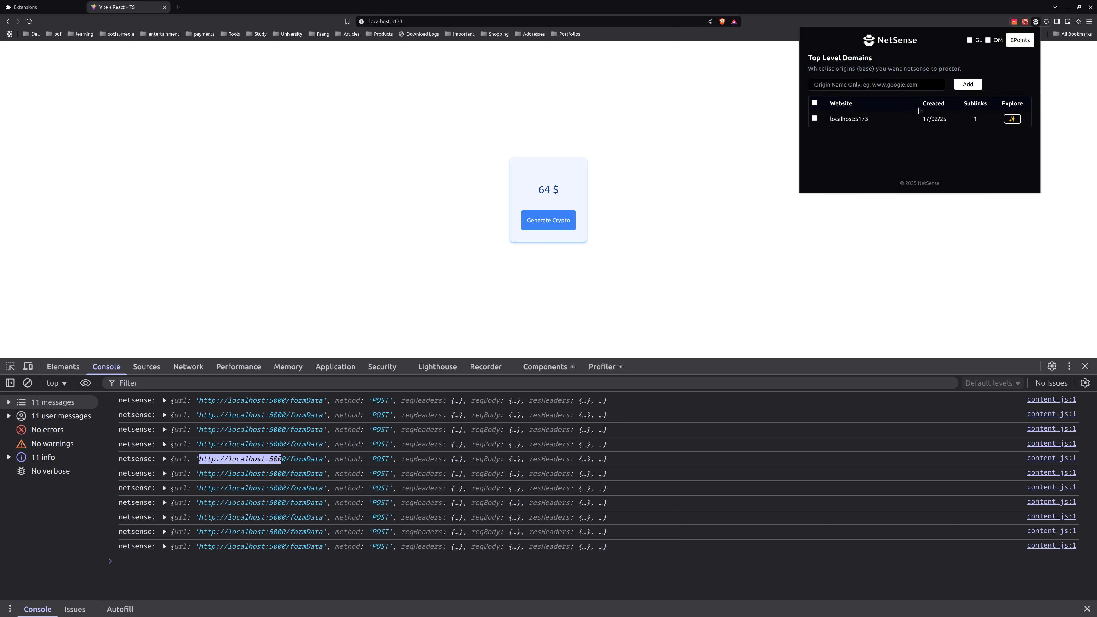
left_click(1011, 119)
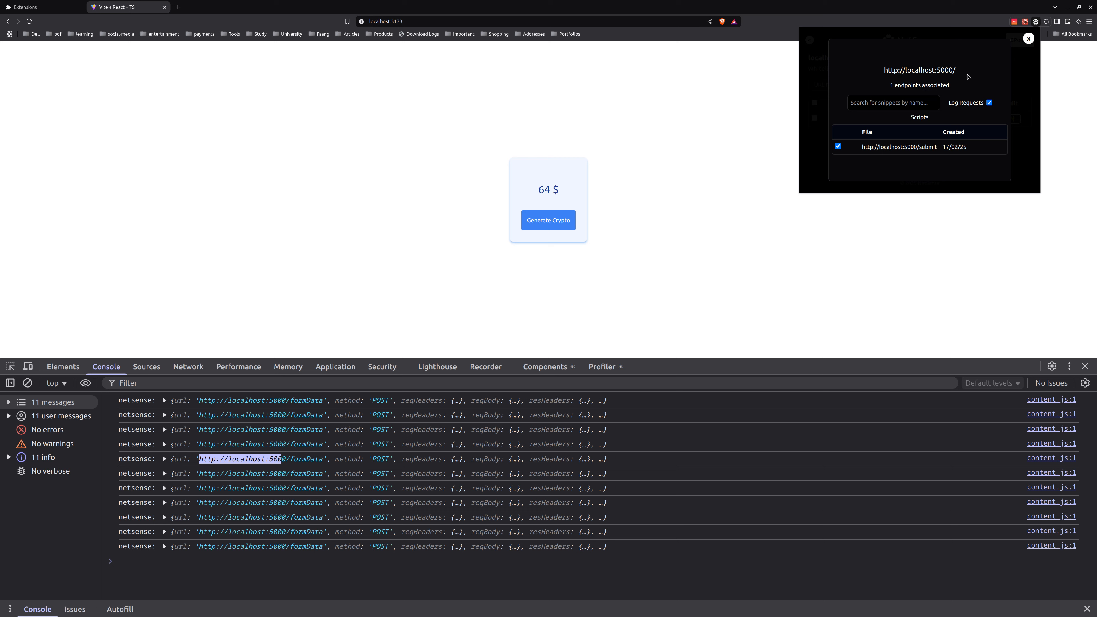
left_click_drag(861, 148, 938, 149)
left_click(1024, 39)
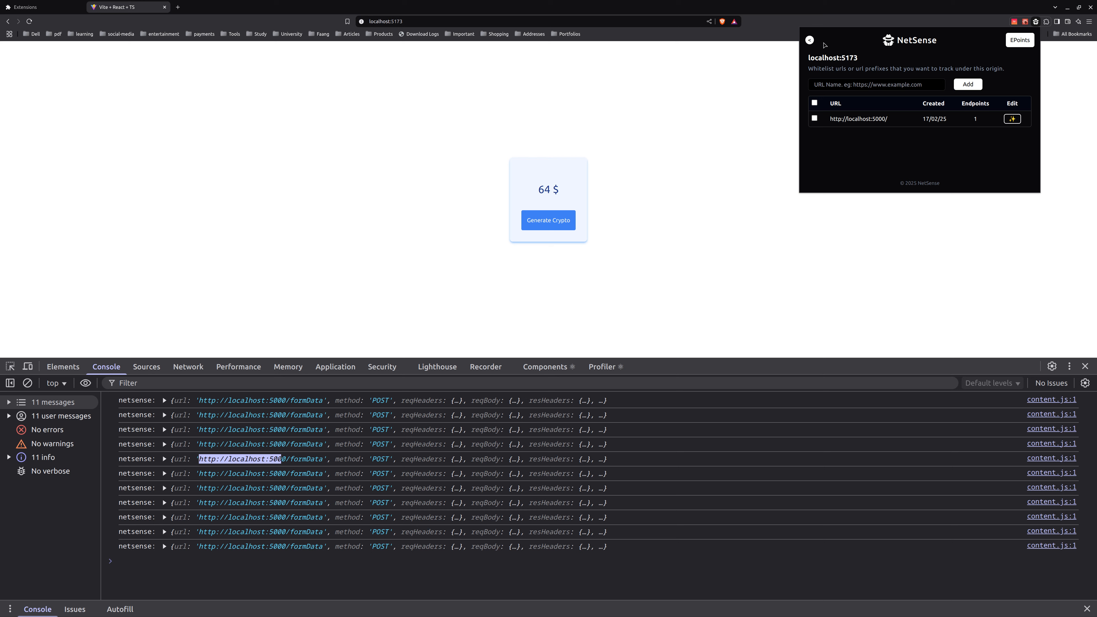
left_click(810, 40)
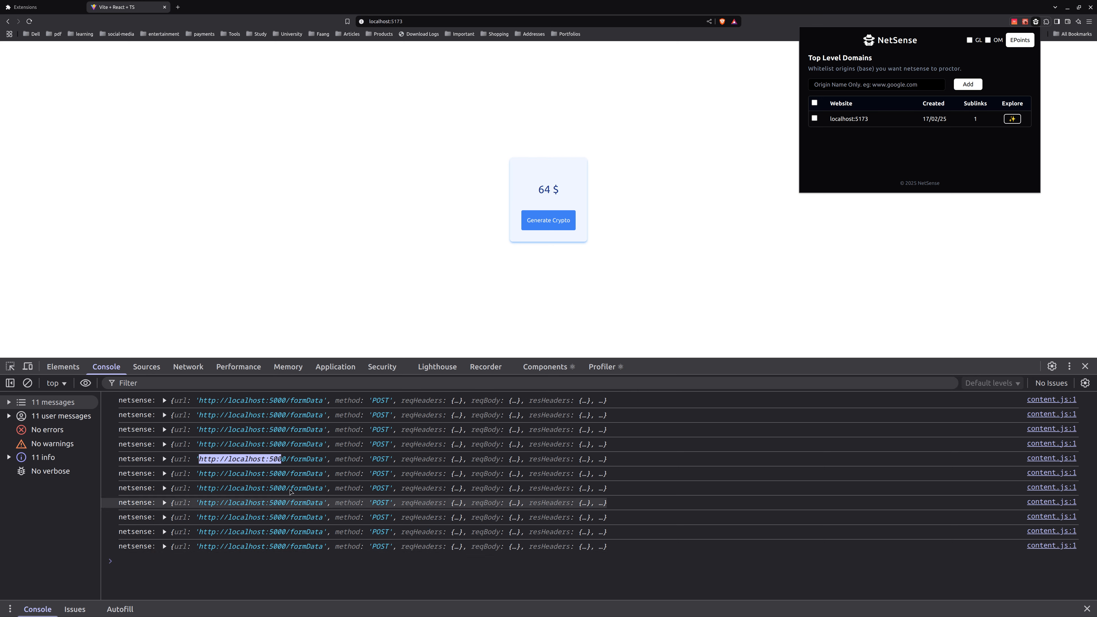
left_click(1015, 119)
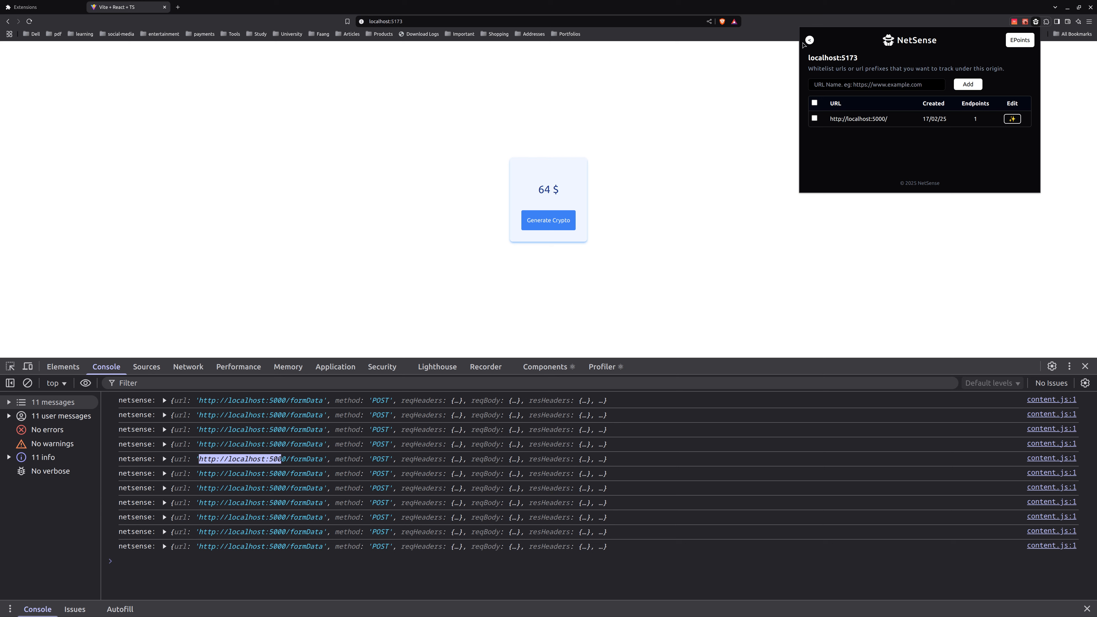
left_click(809, 41)
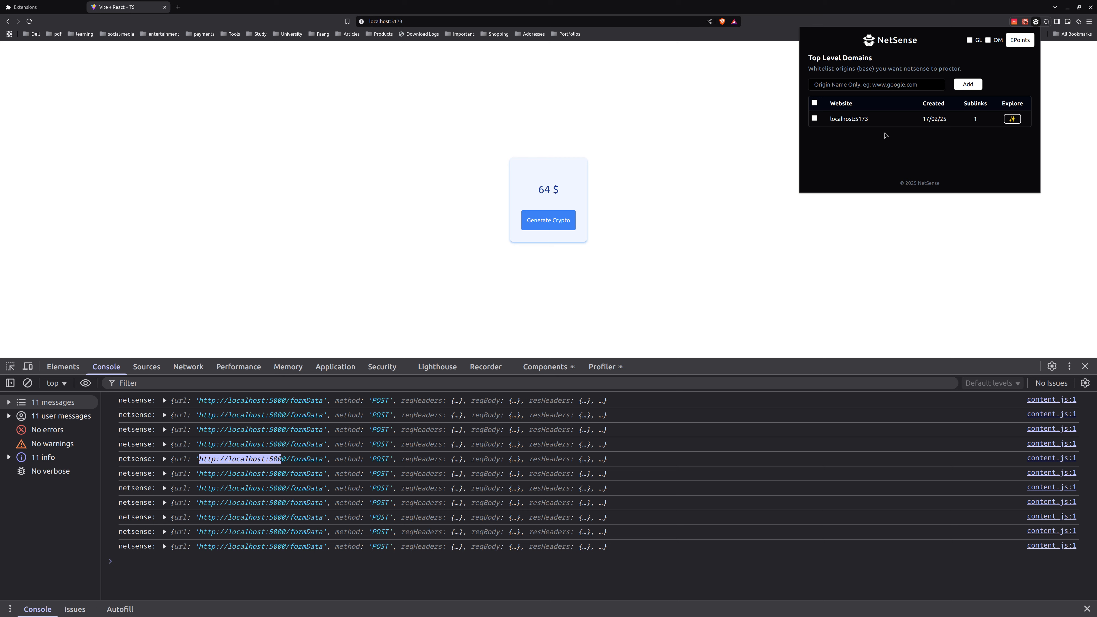
left_click(551, 588)
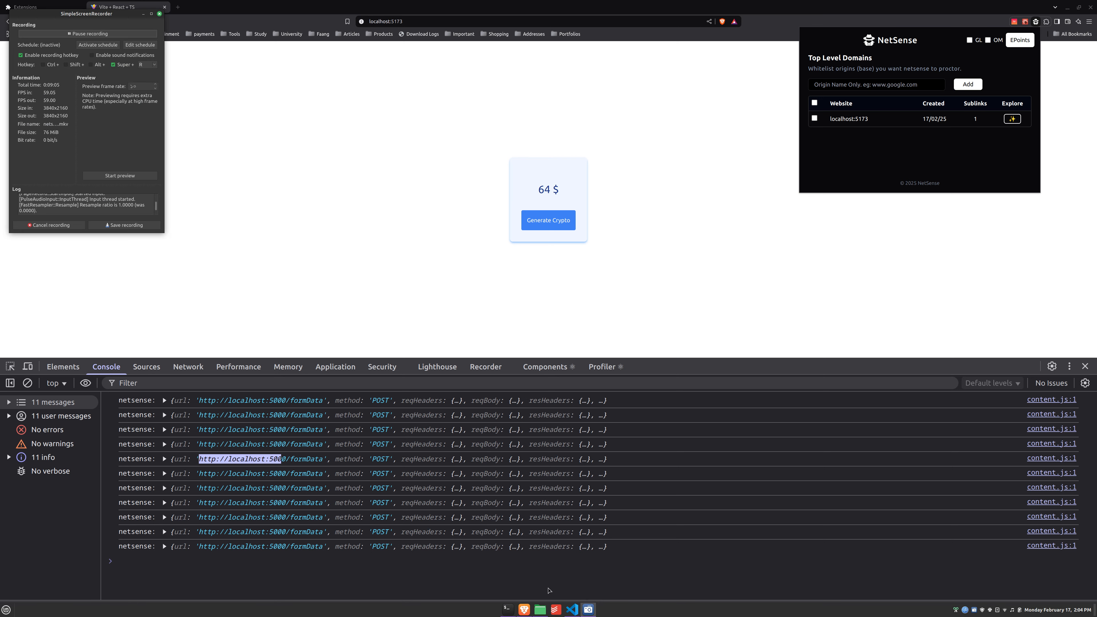
left_click(256, 138)
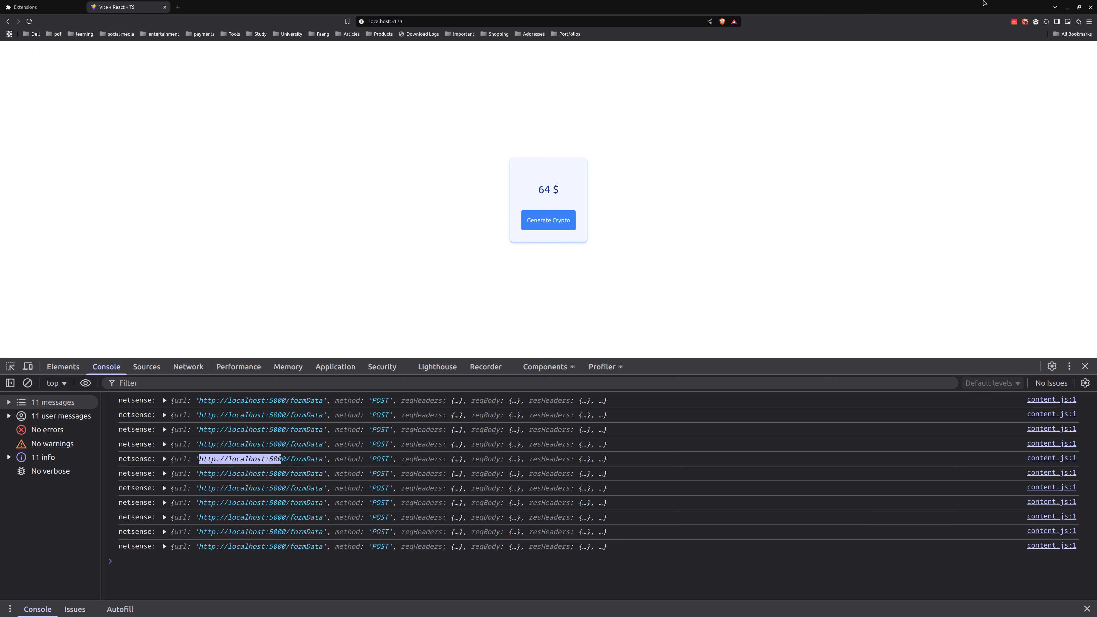
Enable the OM option in NetSense and reopen the extension at its credential creation form.
left_click(1035, 21)
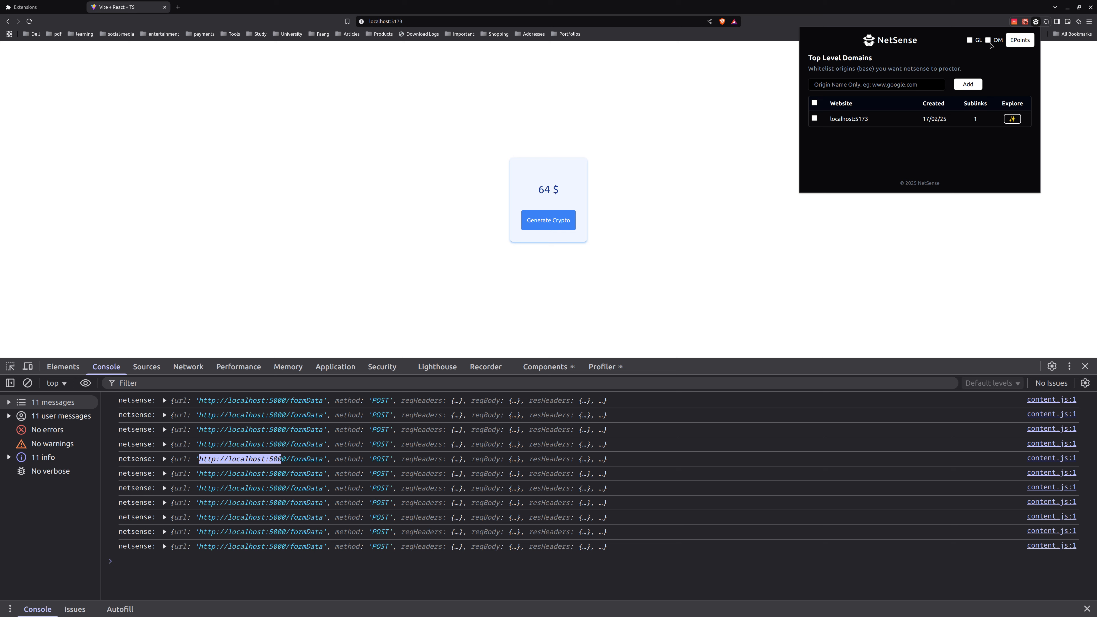
left_click(987, 40)
left_click(915, 230)
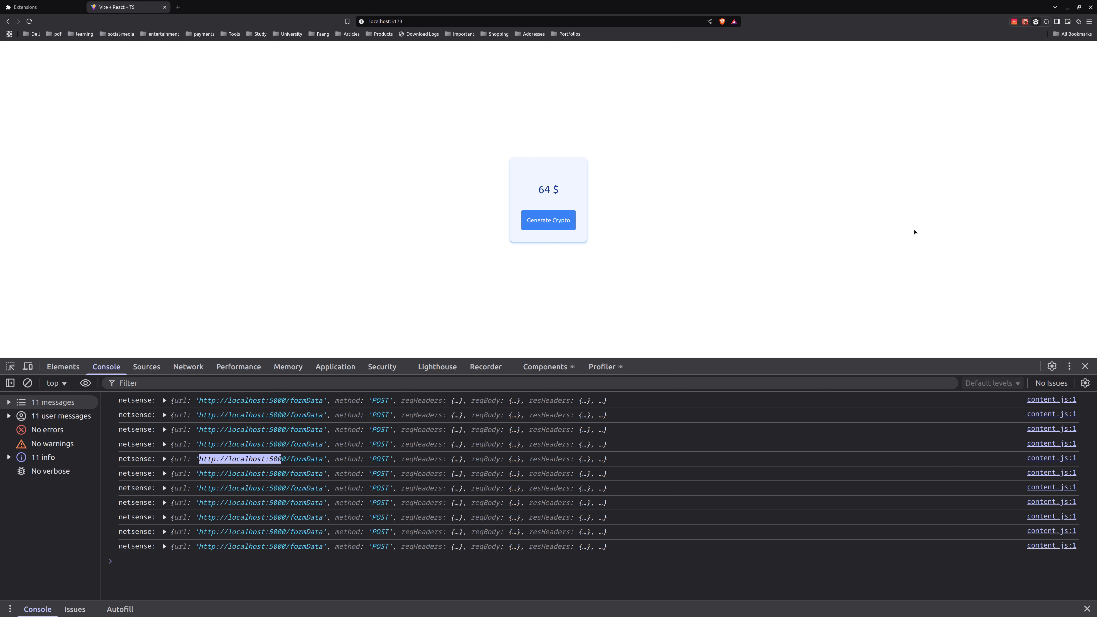
left_click(1036, 22)
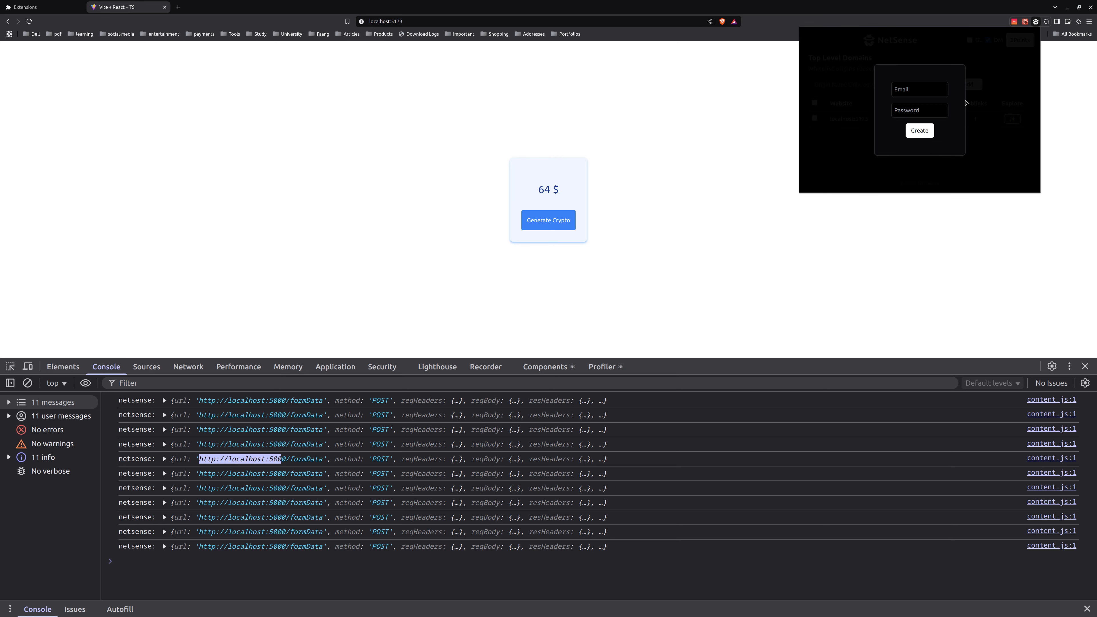
Create the OM credentials by filling in the account e-mail and the password.
left_click(895, 92)
left_click(900, 106)
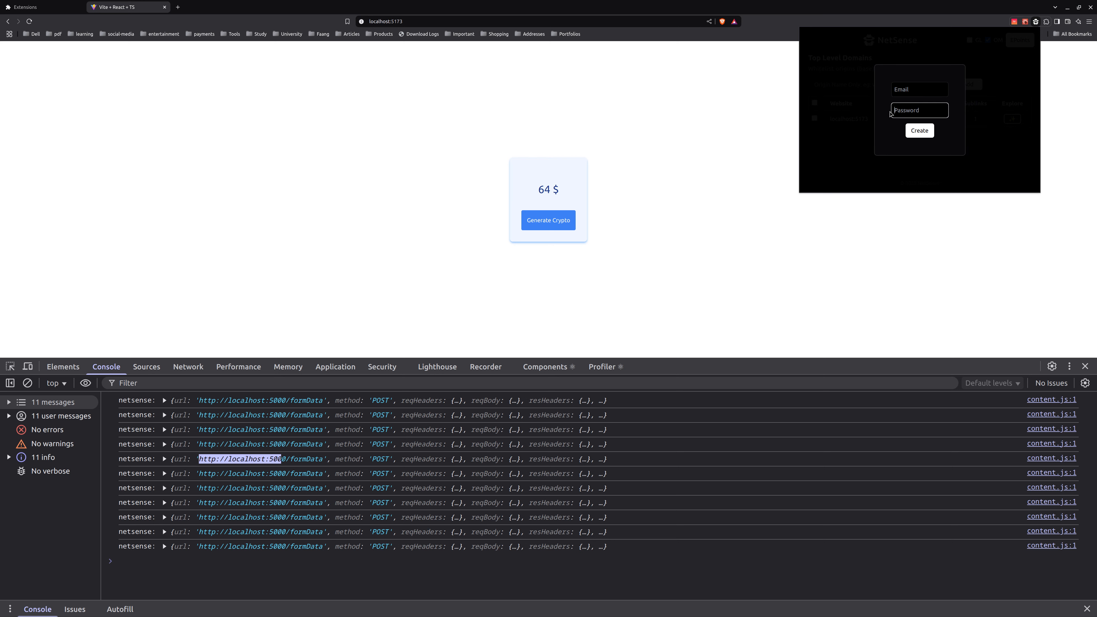
left_click(895, 90)
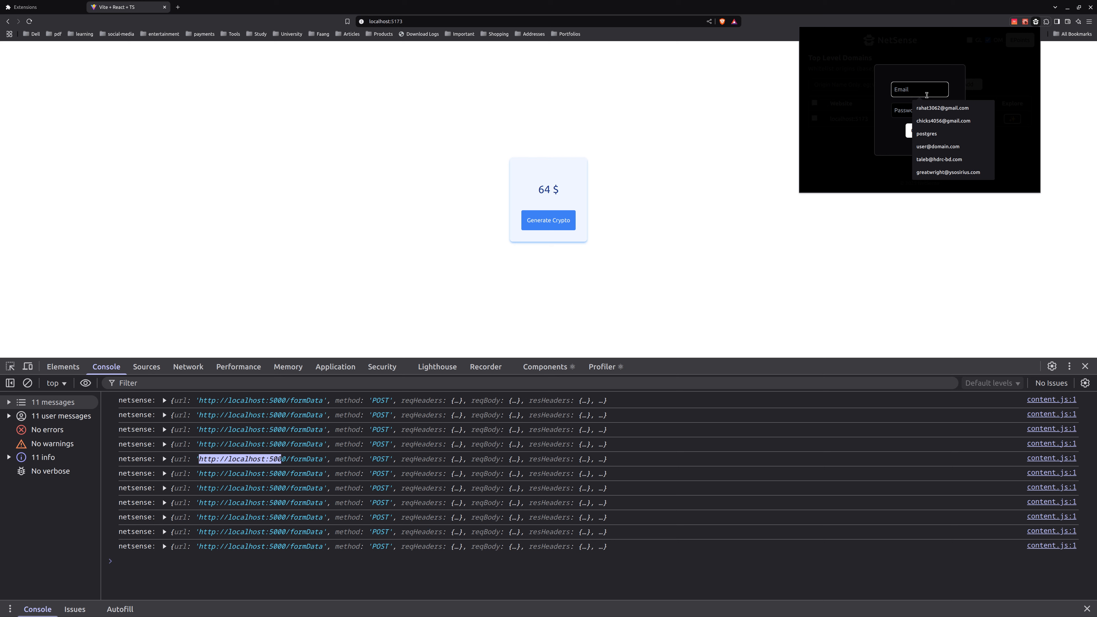
left_click(929, 110)
left_click(916, 111)
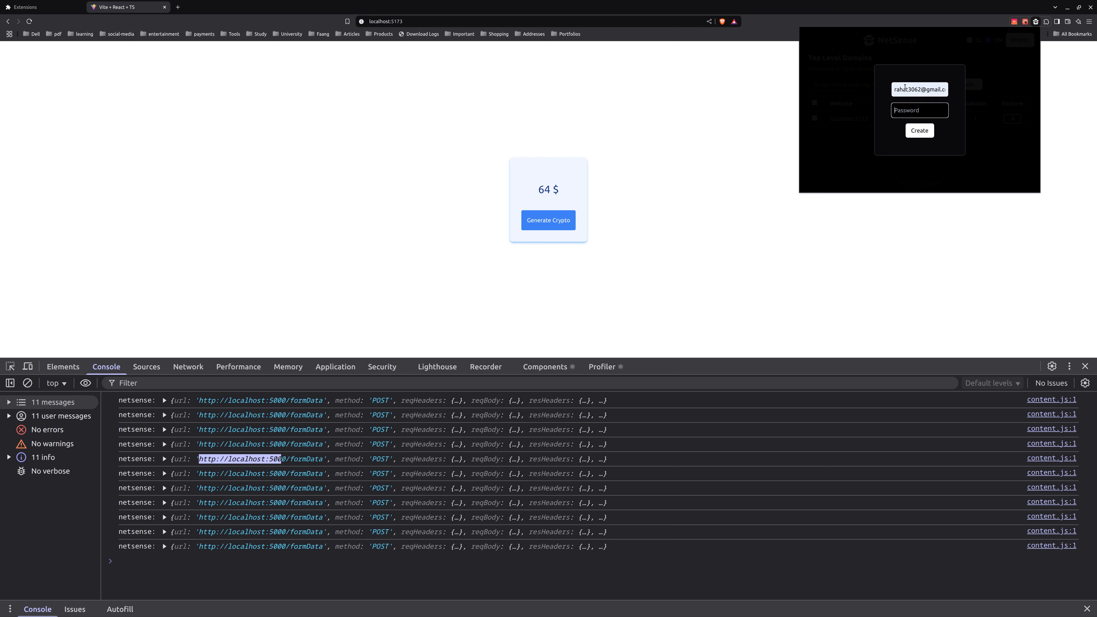
type("••")
left_click(918, 130)
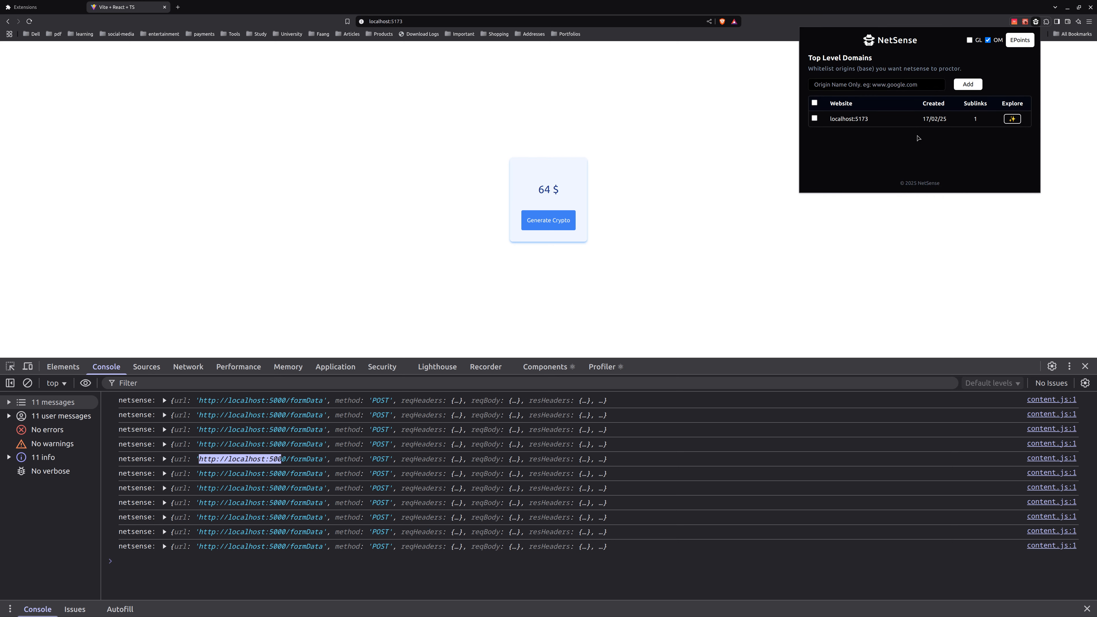
Close and reopen NetSense, and unlock it by verifying with the account e-mail and password.
left_click(905, 293)
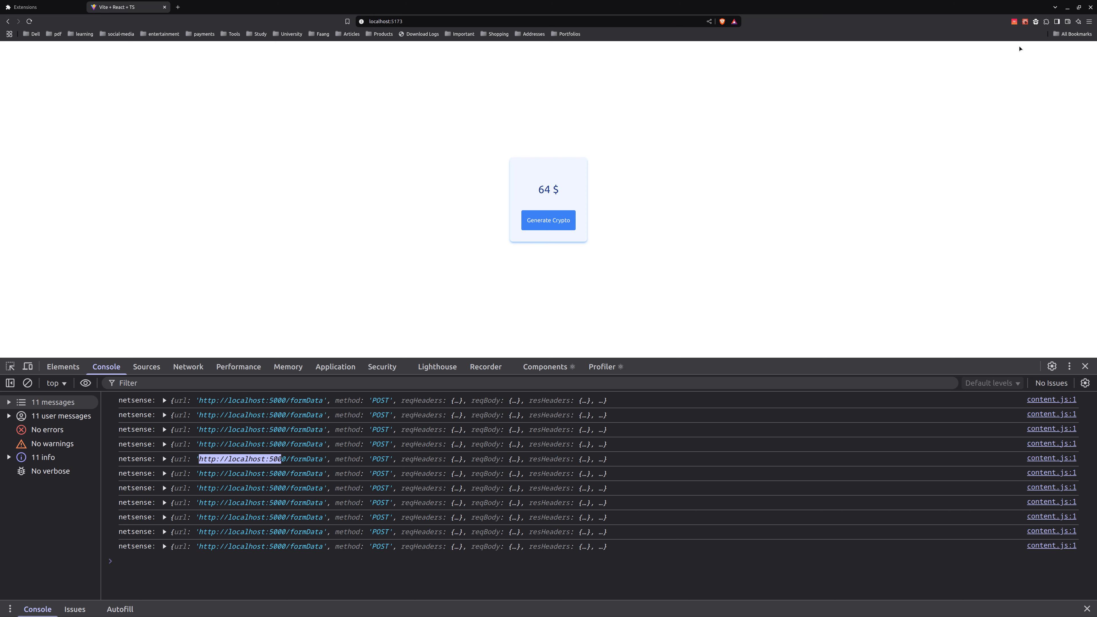
left_click(1035, 22)
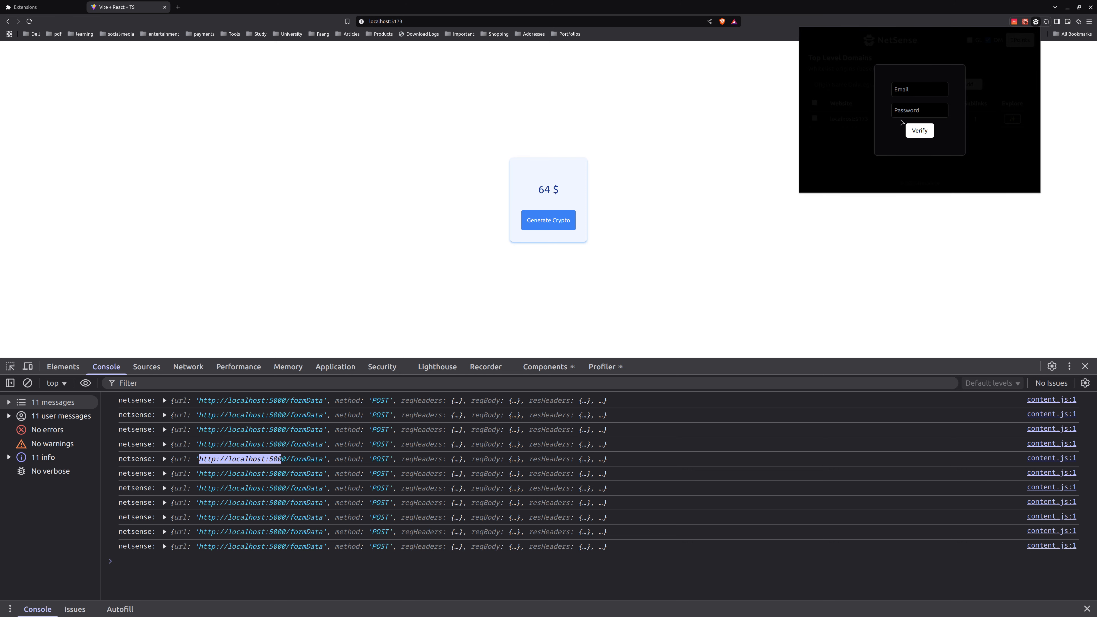
left_click(918, 90)
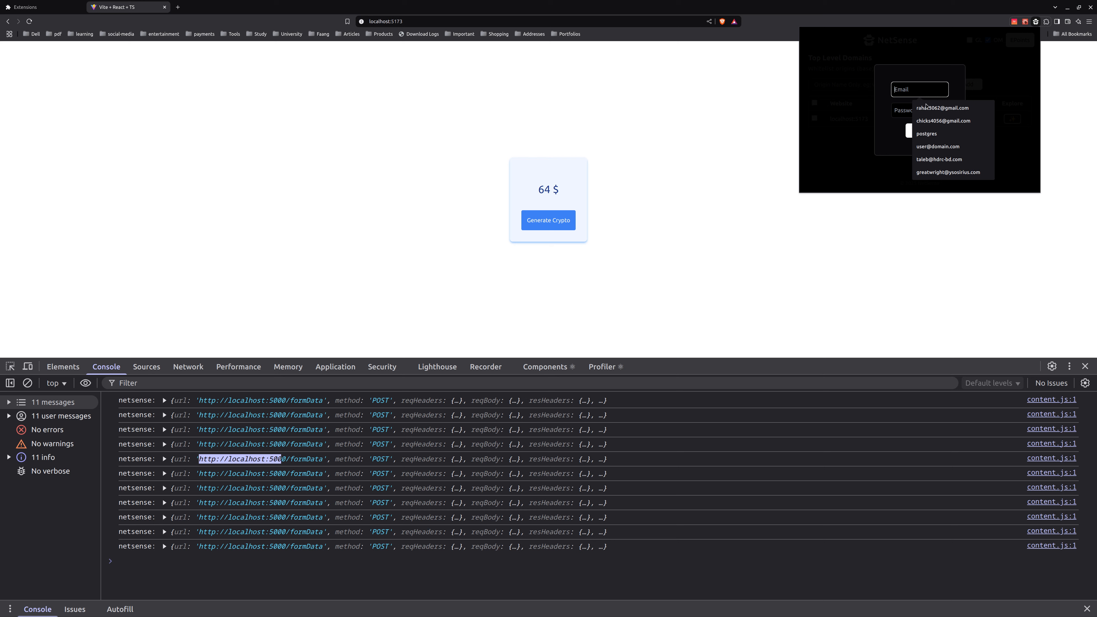
left_click(918, 108)
left_click(913, 112)
type("1")
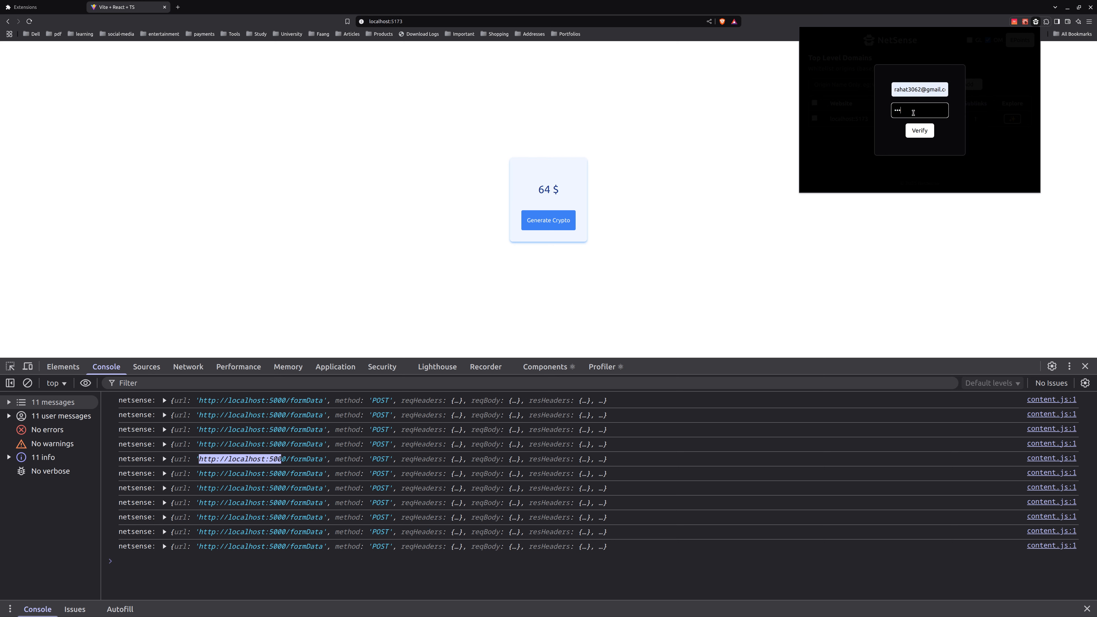
left_click(924, 135)
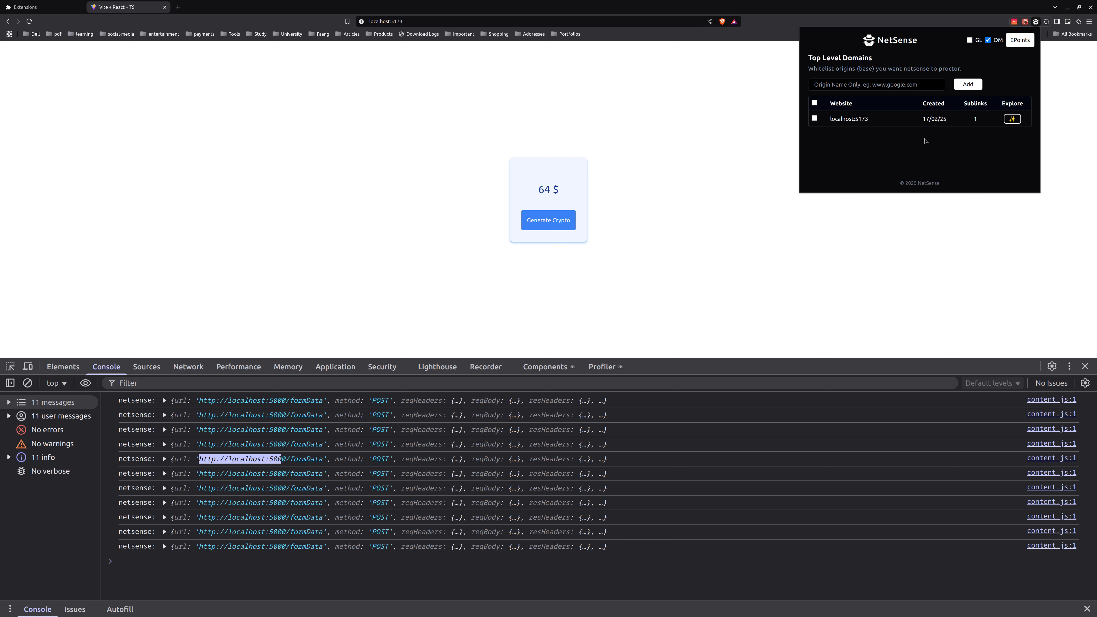
Open developer tools for the NetSense popup and examine the settings store in the pgdata IndexedDB database.
key("ctrl+shift+i")
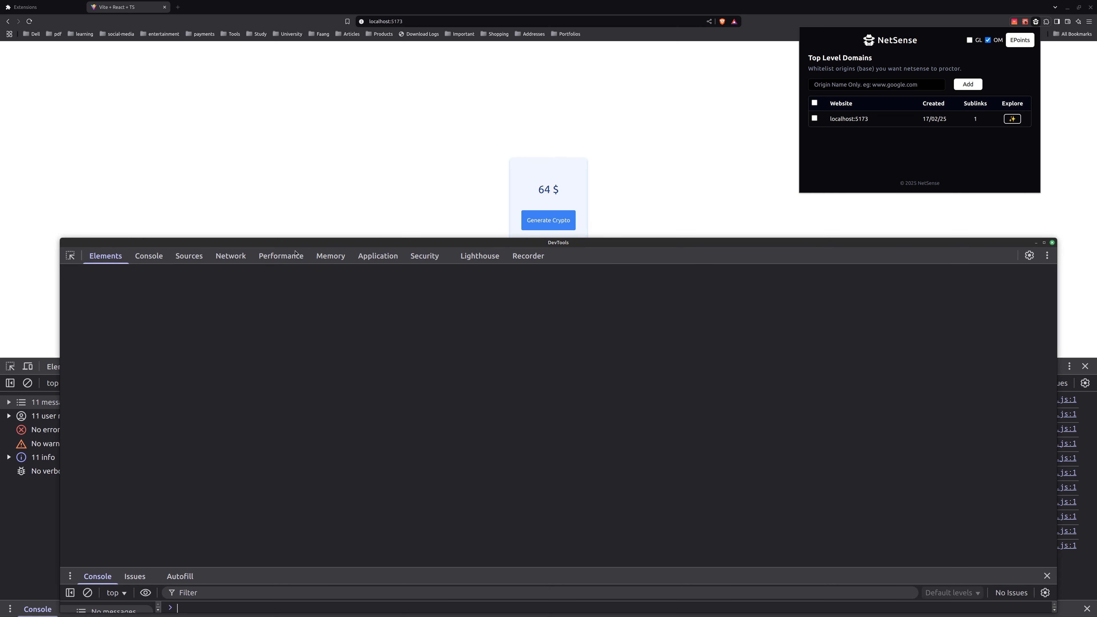
left_click(377, 256)
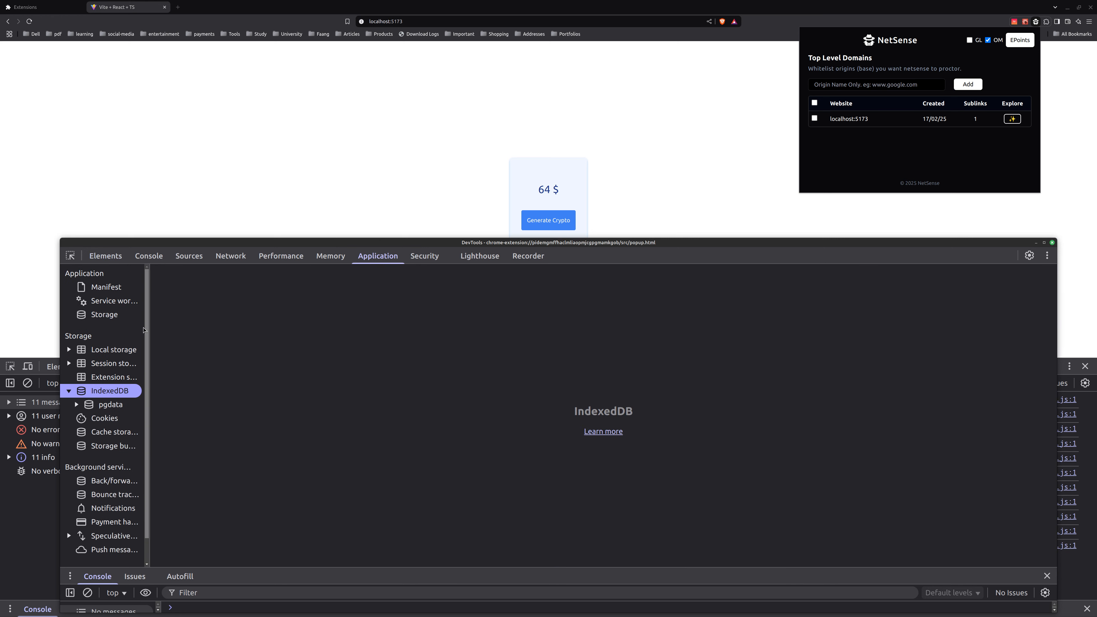
left_click(76, 404)
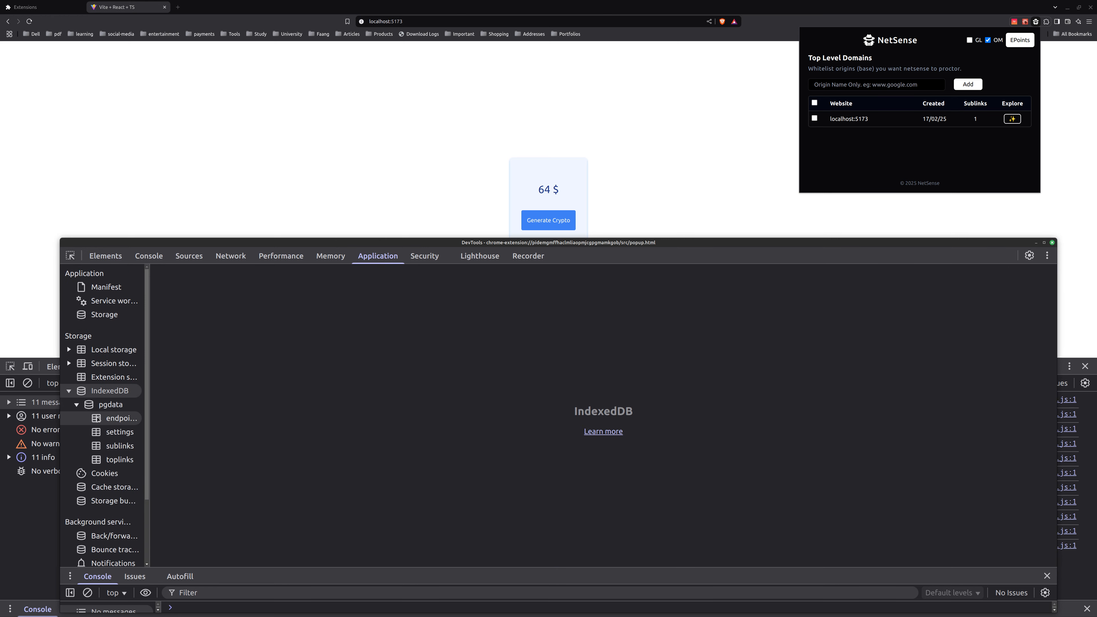
left_click(98, 418)
left_click(112, 459)
left_click(111, 445)
left_click(108, 434)
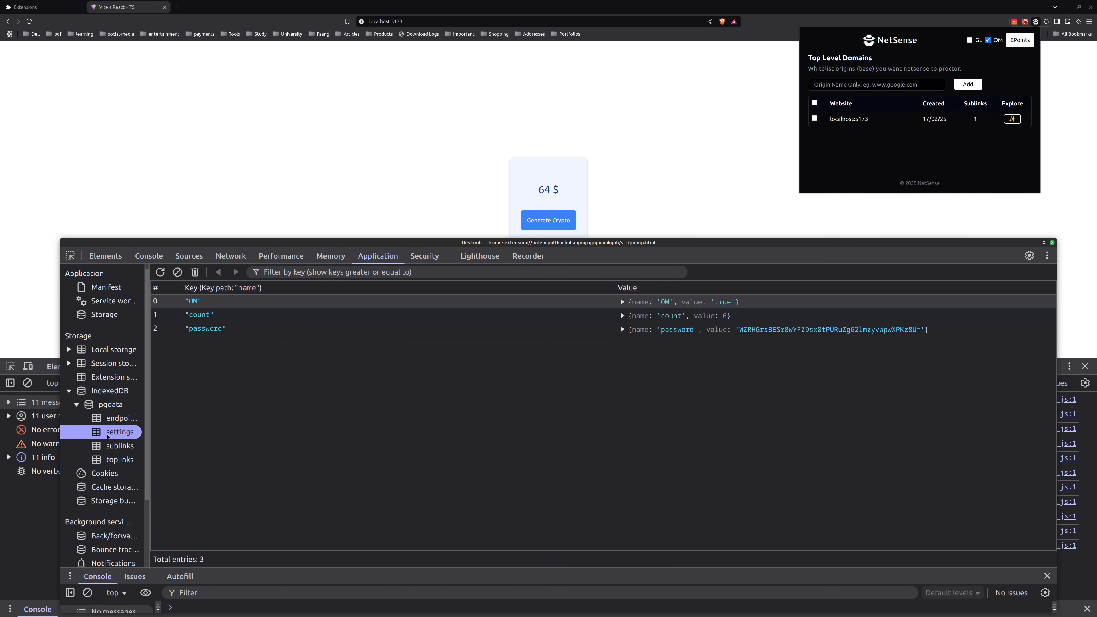
Review the endpoints and sublinks stores of pgdata, refresh the sublinks entries, and minimize the popup's developer tools.
left_click(105, 419)
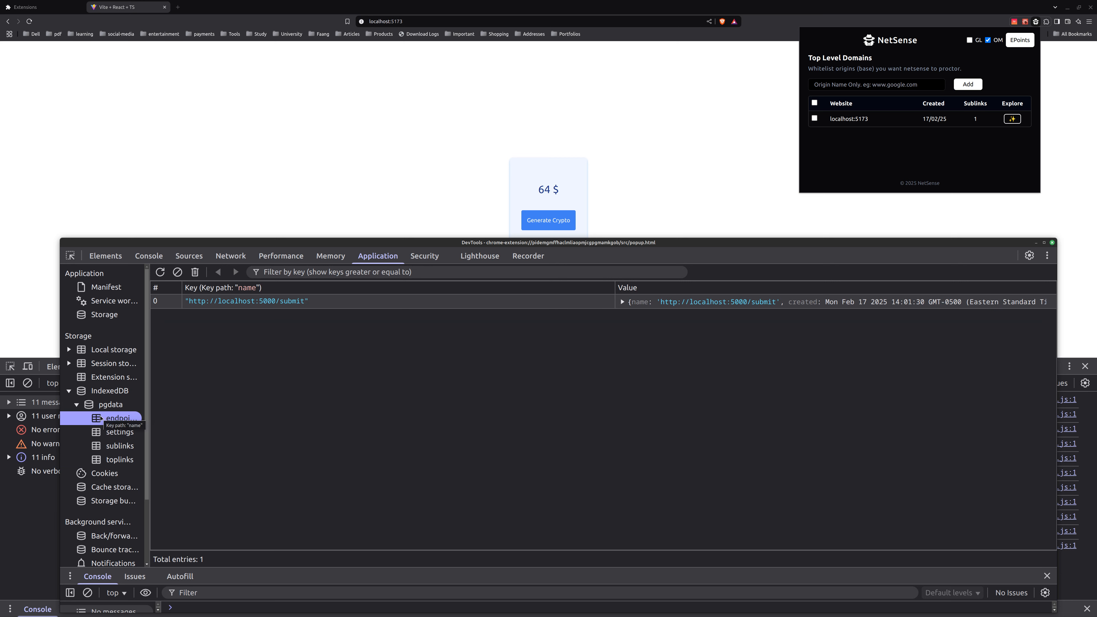
left_click(108, 432)
left_click(108, 447)
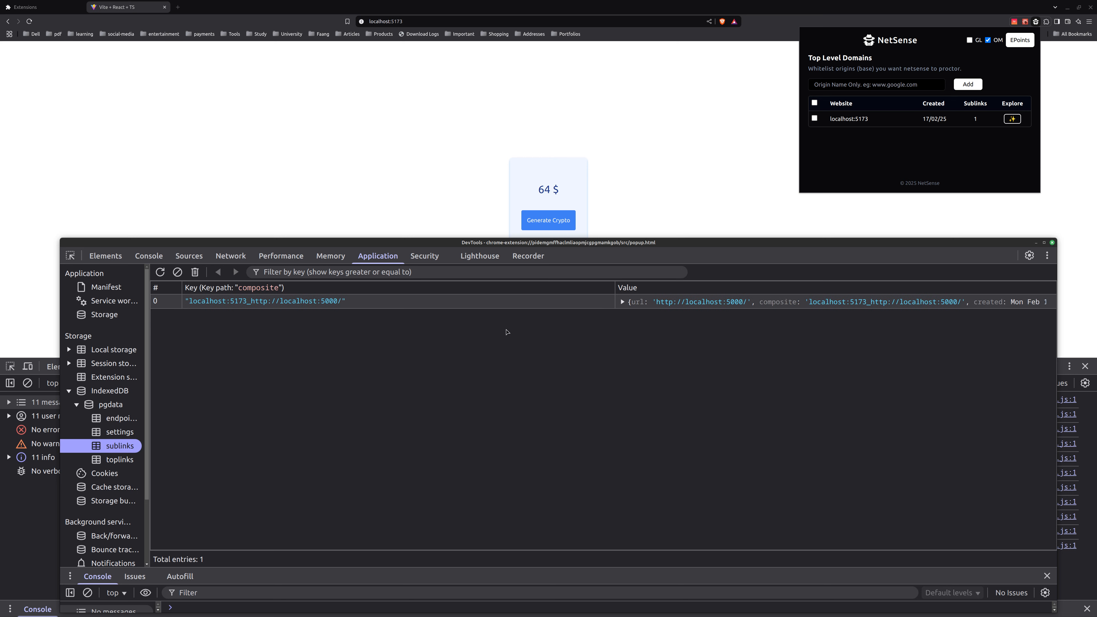
right_click(632, 301)
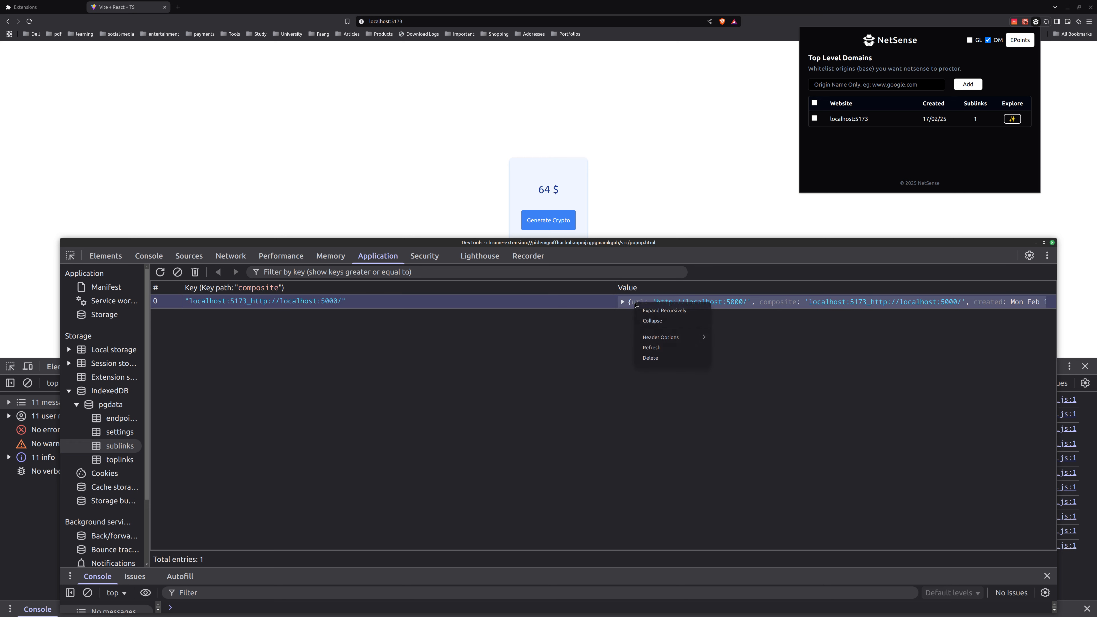
left_click(661, 351)
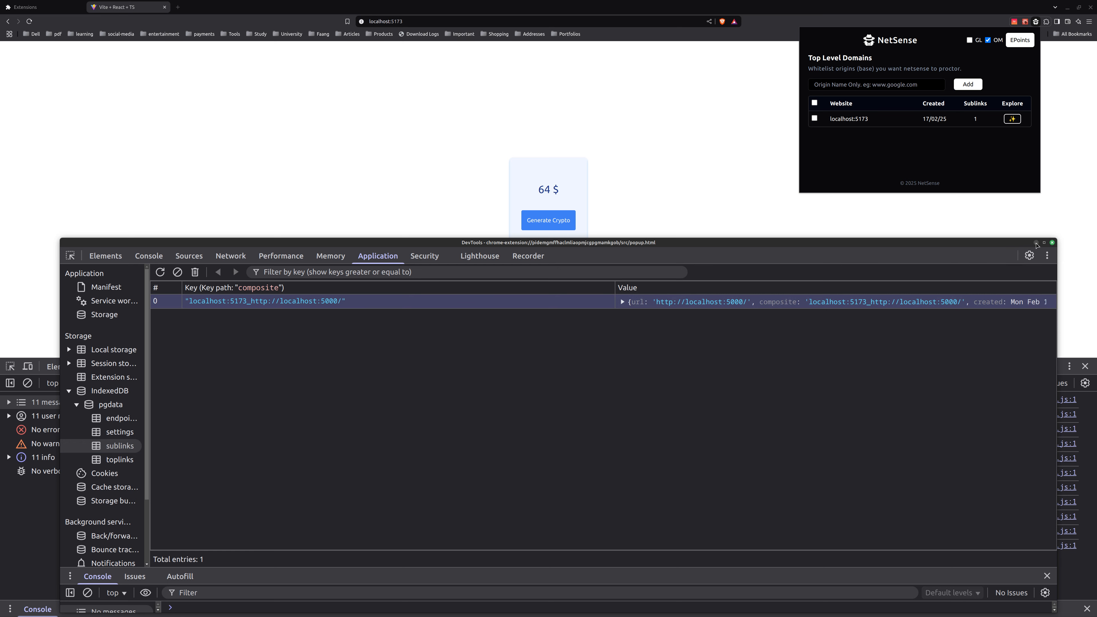
left_click(1036, 243)
Disable the NetSense extension on the browser's Extensions page and enable it again.
left_click(15, 7)
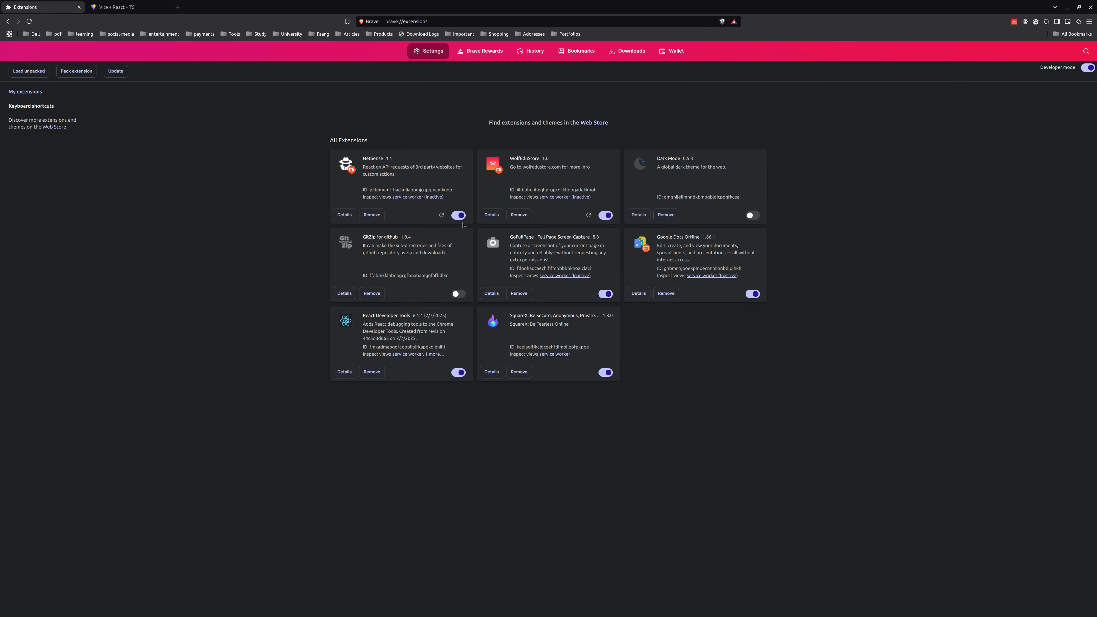
left_click(458, 216)
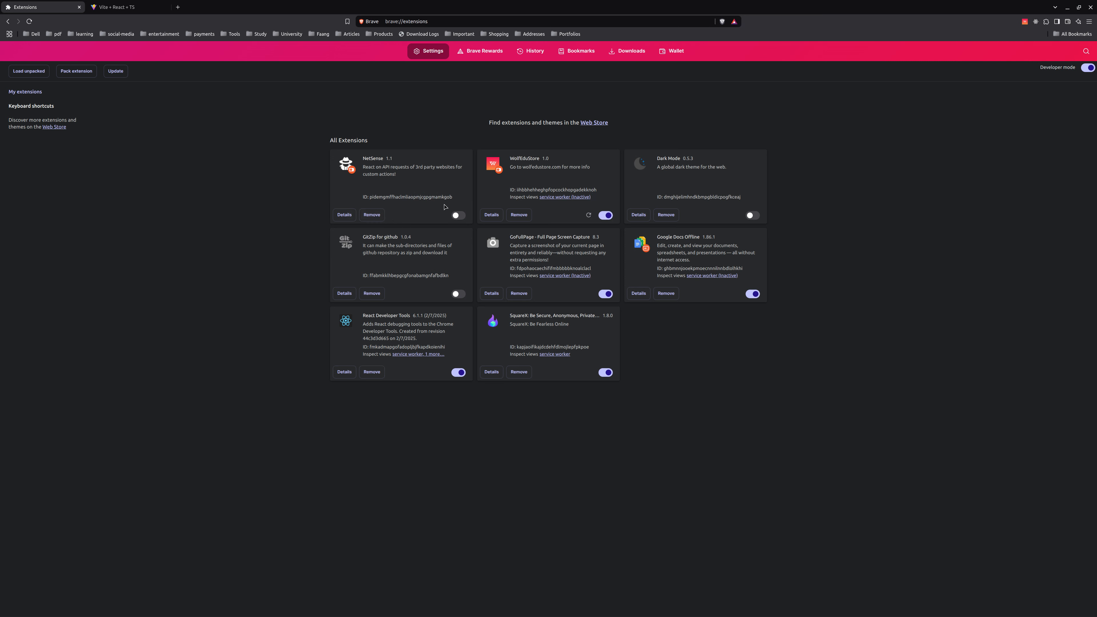
left_click(458, 215)
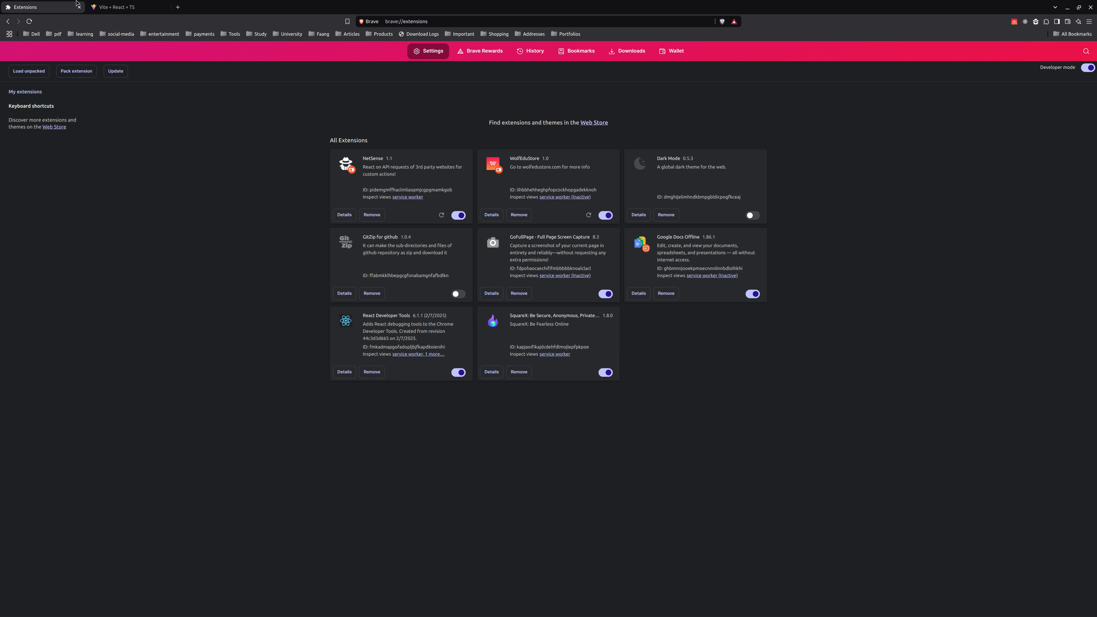
Open the Gmail inbox in a new browser tab.
left_click(178, 7)
type("gm")
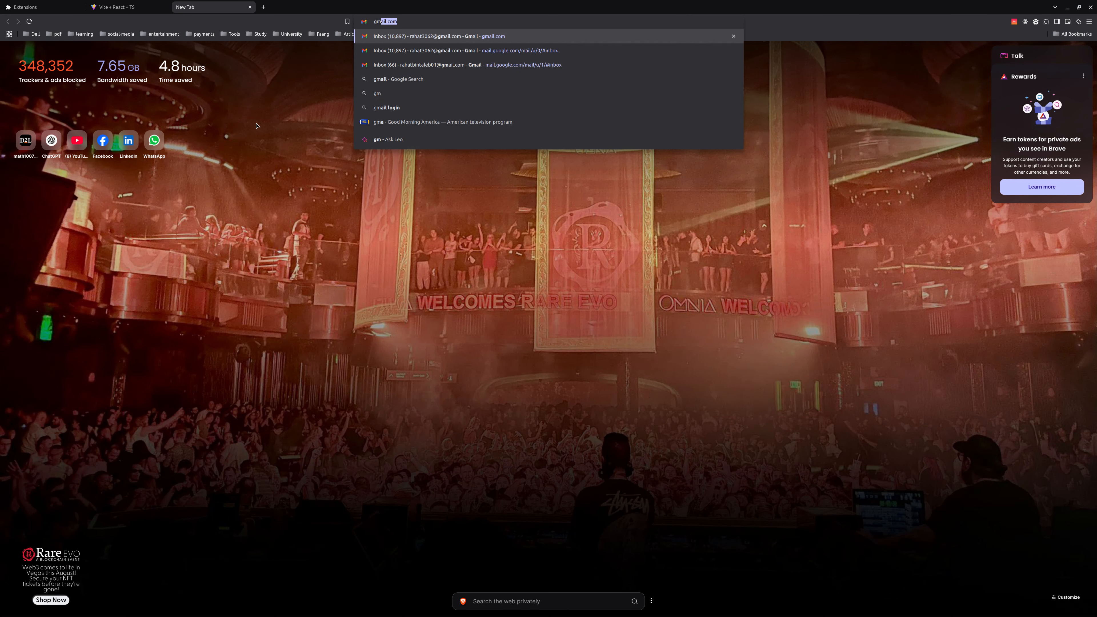
key("Return")
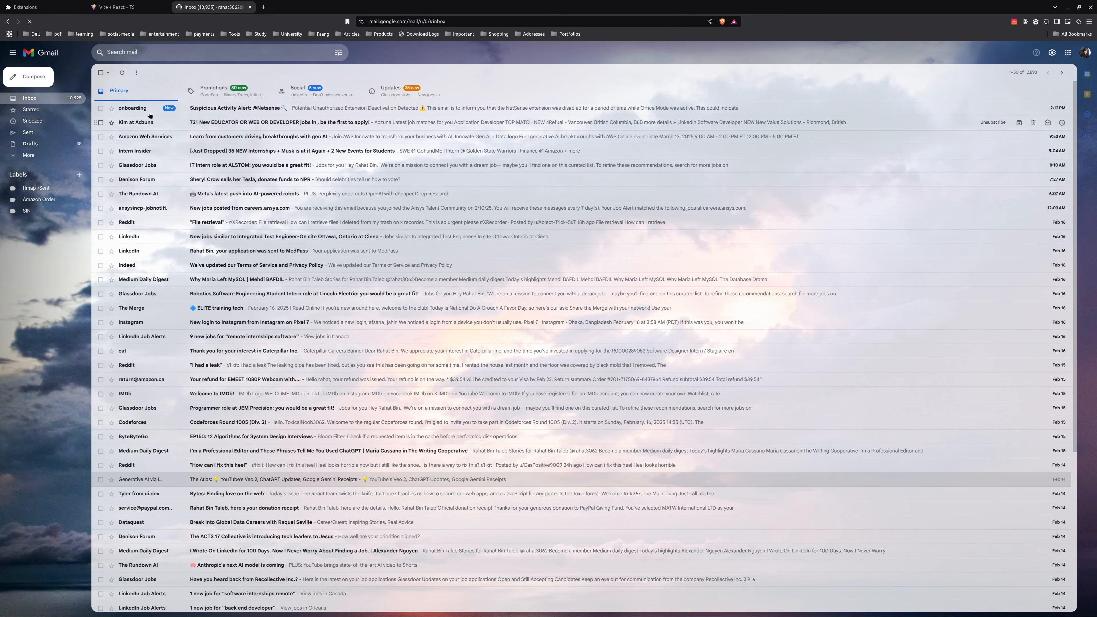
Open the Suspicious Activity Alert email from NetSense and read its notice about the extension's deactivation.
left_click(149, 108)
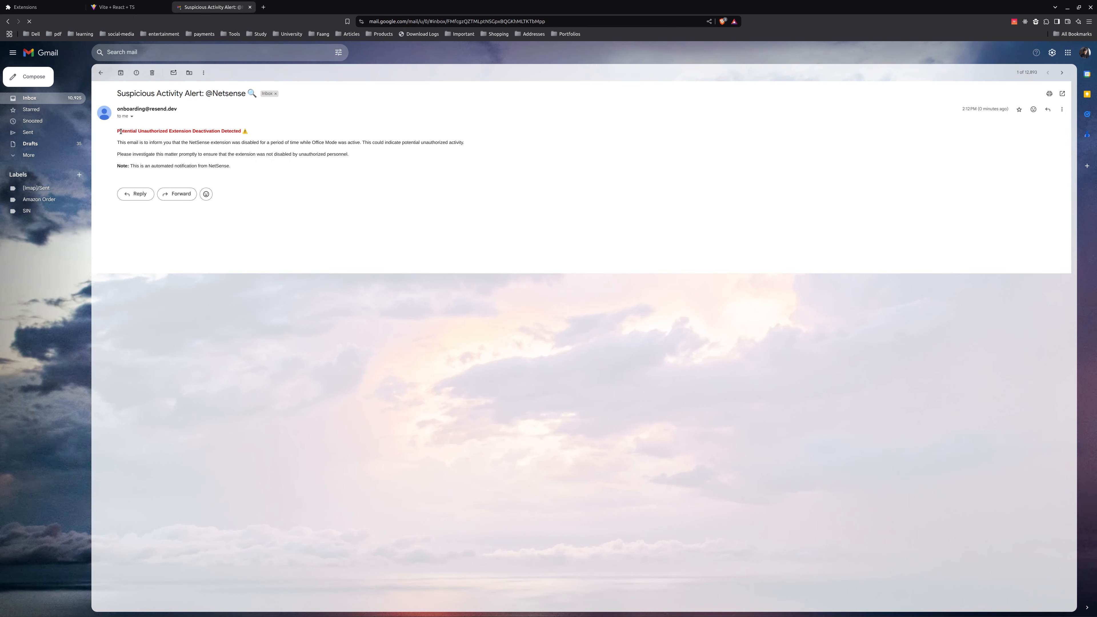
left_click_drag(117, 130, 250, 134)
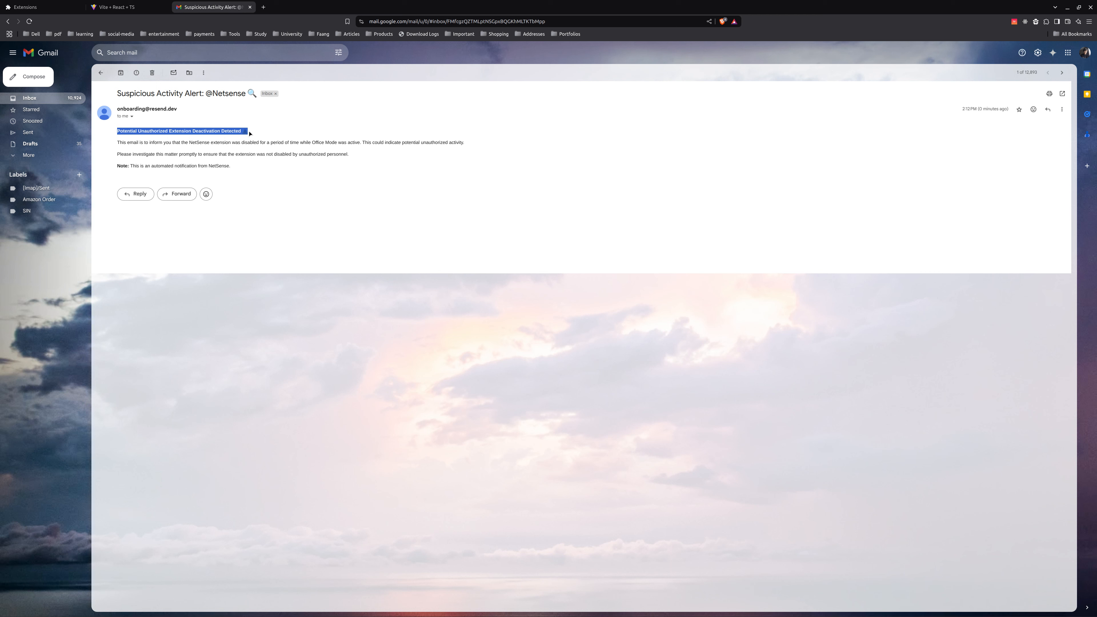
left_click(123, 141)
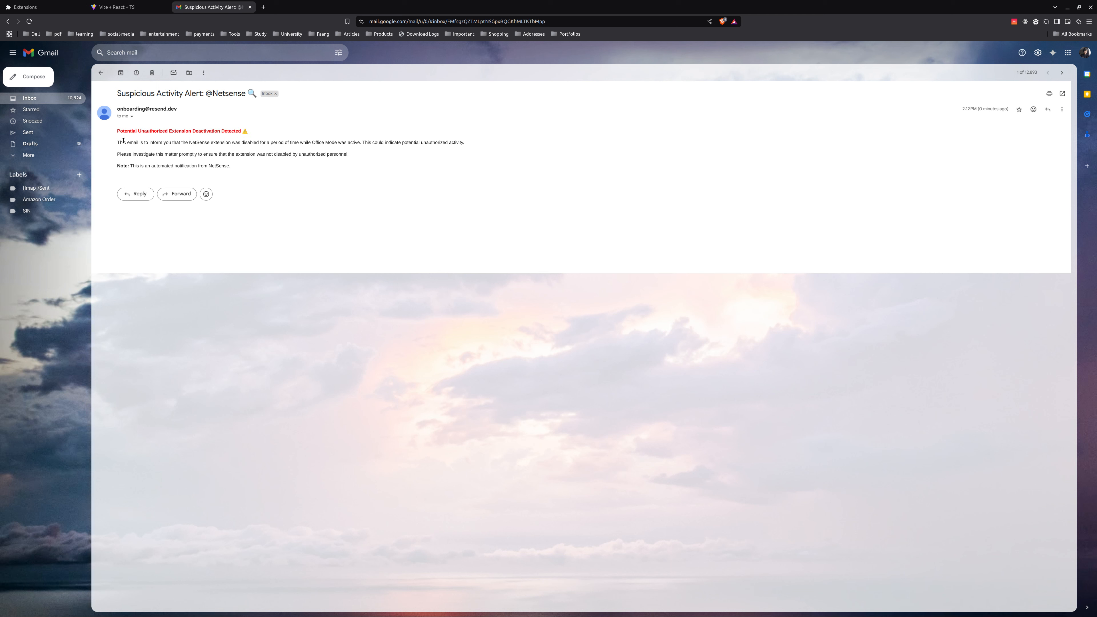
left_click_drag(184, 131, 254, 131)
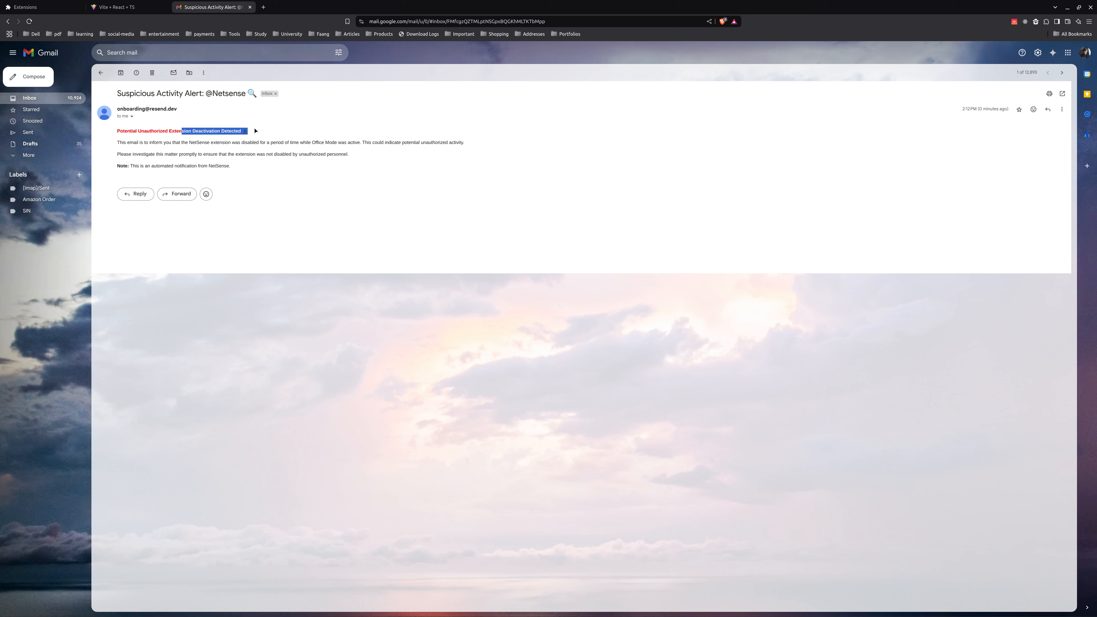
left_click(217, 141)
left_click(26, 7)
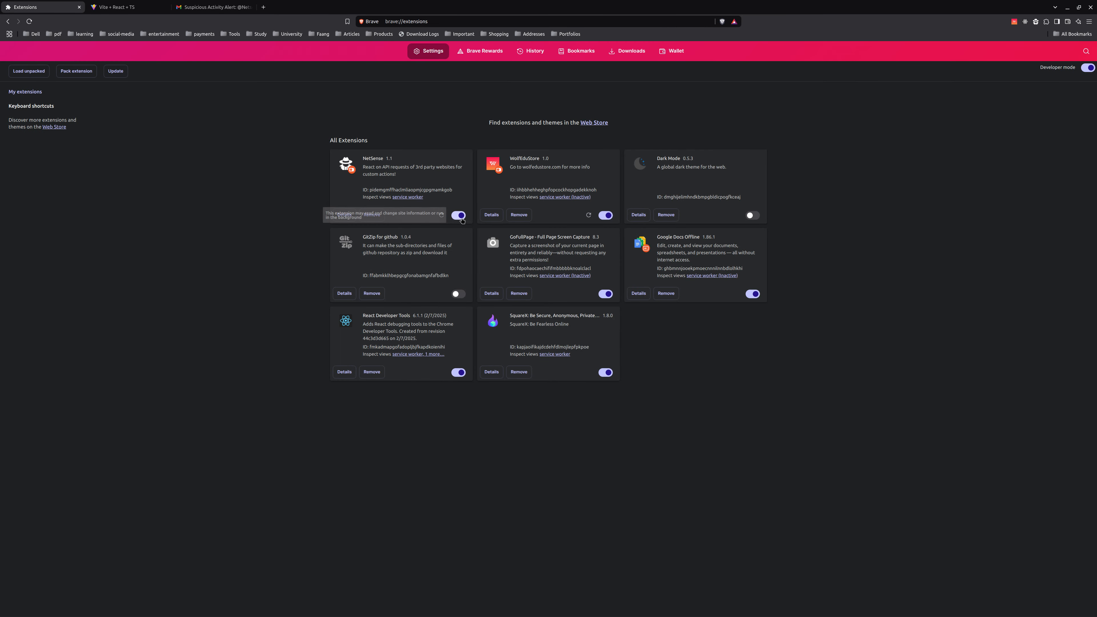
left_click(212, 11)
left_click_drag(259, 168, 113, 117)
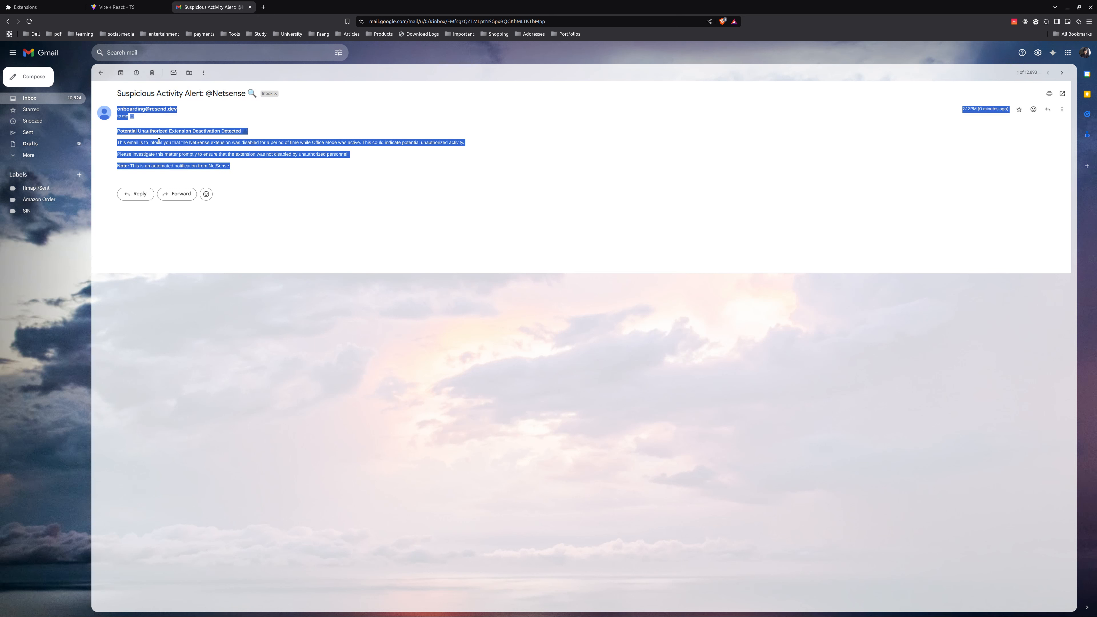
left_click(13, 7)
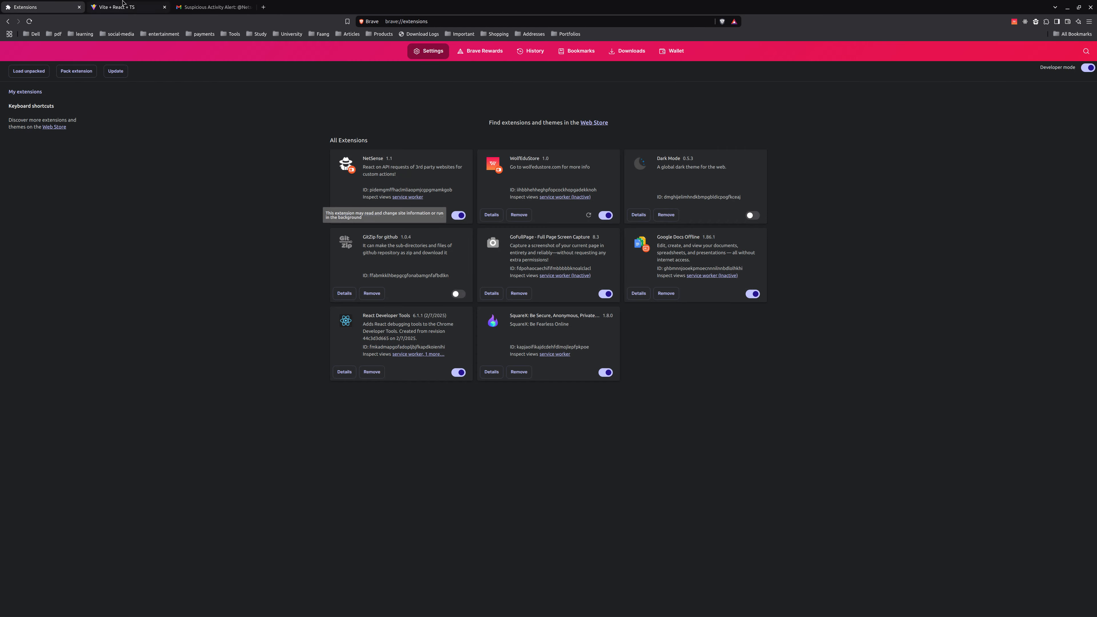
left_click(126, 7)
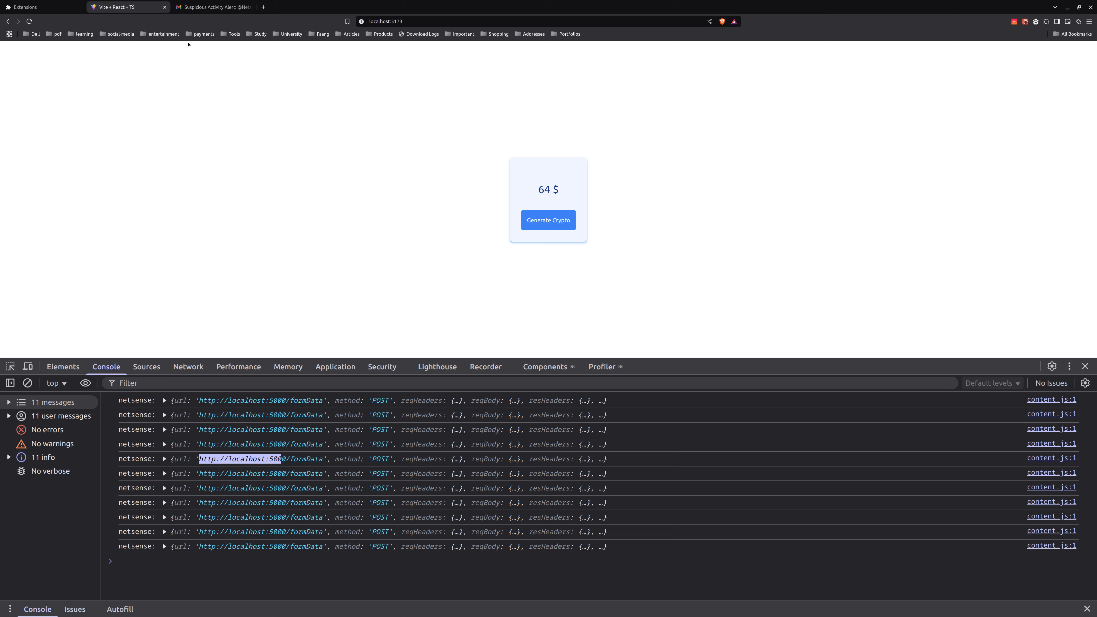
left_click(39, 7)
left_click(145, 3)
From the Extensions page, open developer tools for the NetSense popup and display the settings store of the pgdata IndexedDB database.
left_click(39, 6)
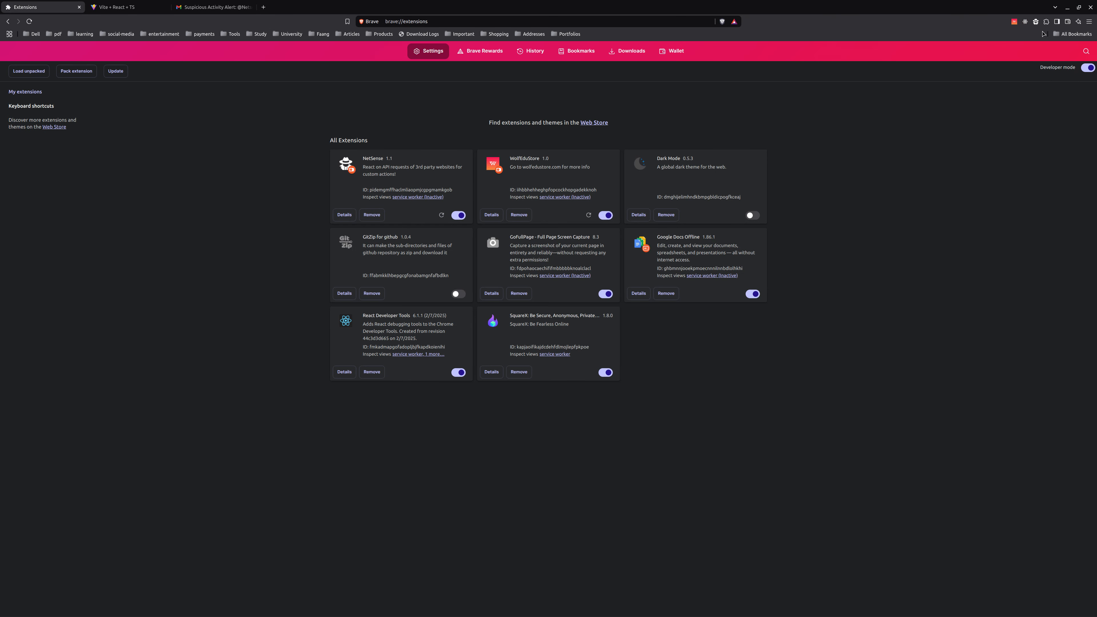
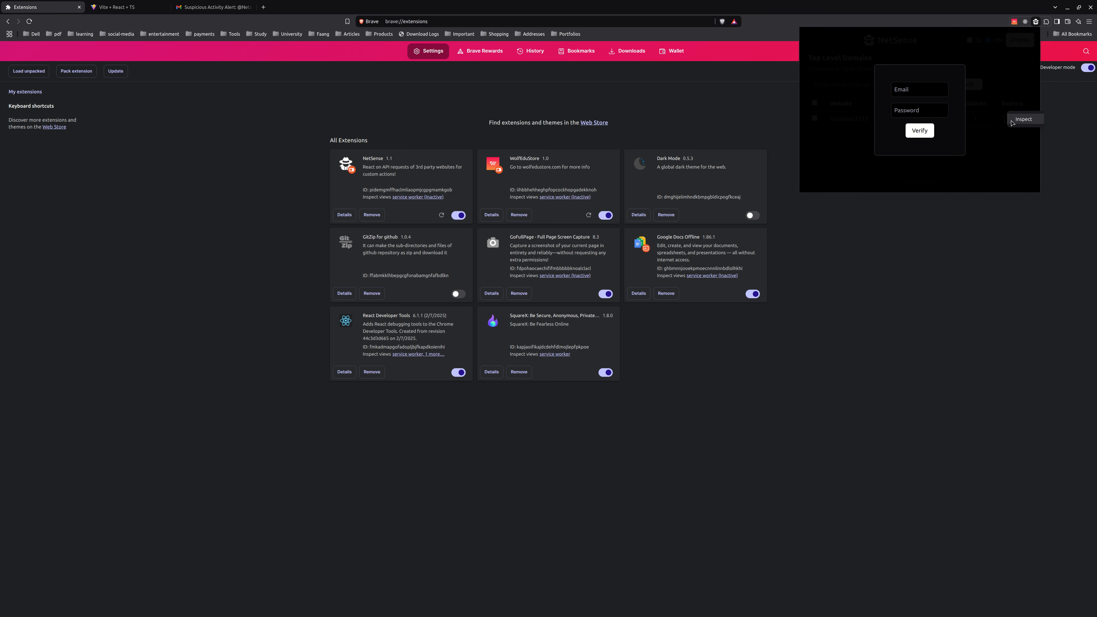
key("ctrl+shift+i")
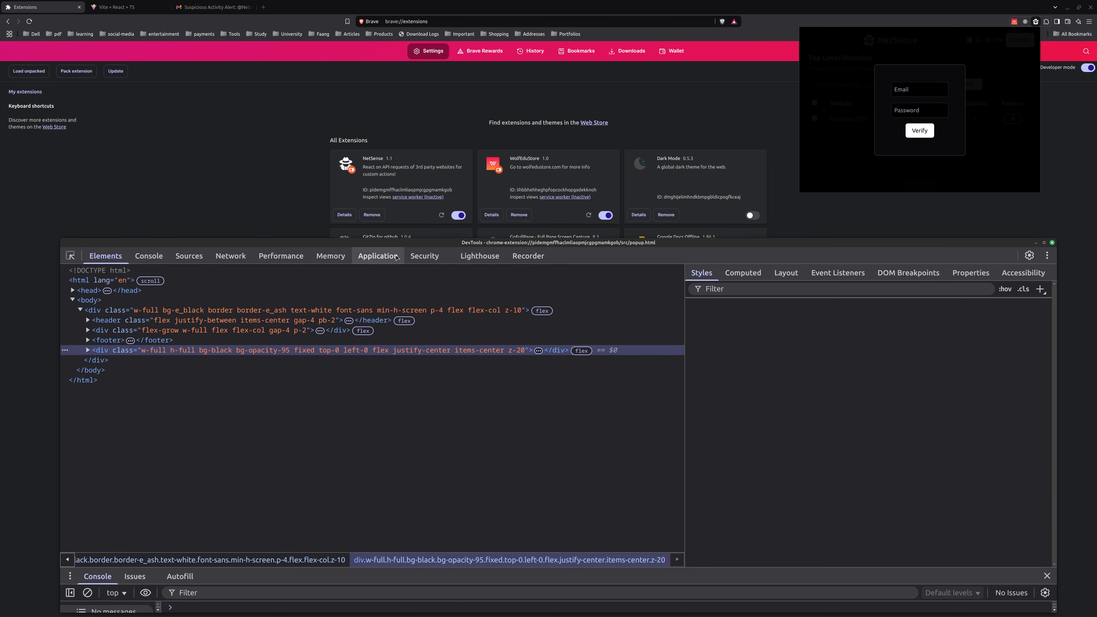
left_click(377, 255)
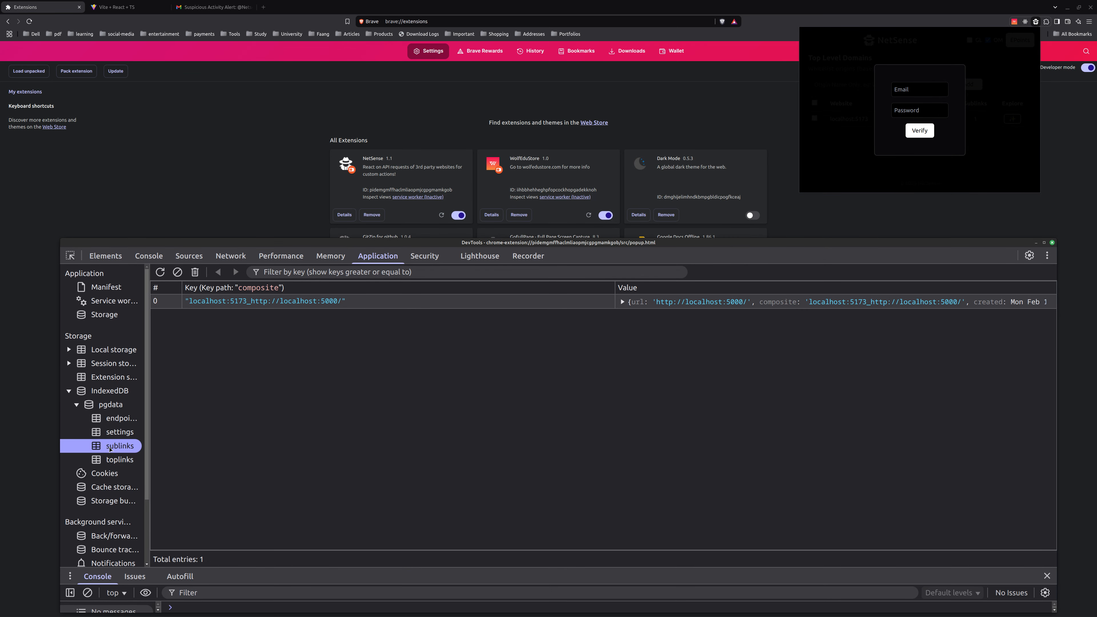
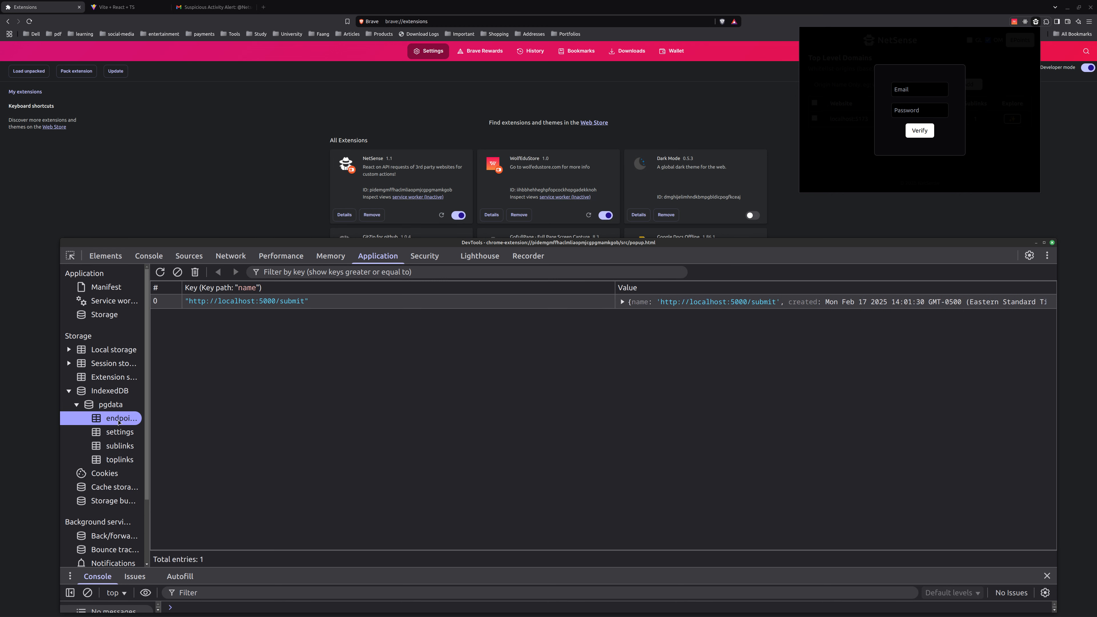
left_click(113, 432)
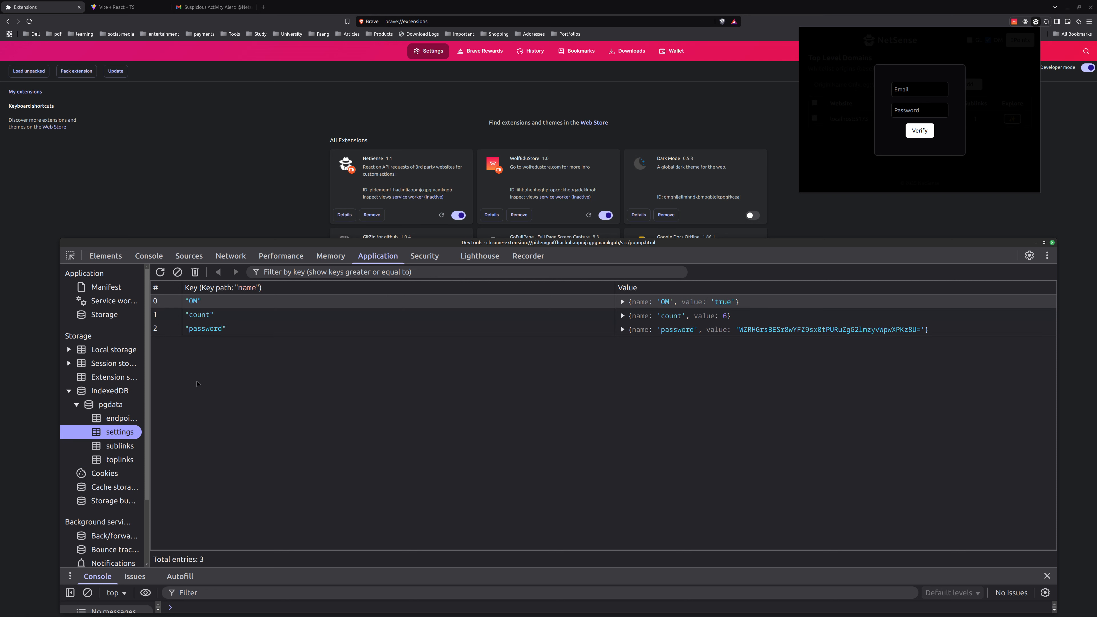
Delete the password entry from the settings store and close the popup's developer tools.
left_click(624, 332)
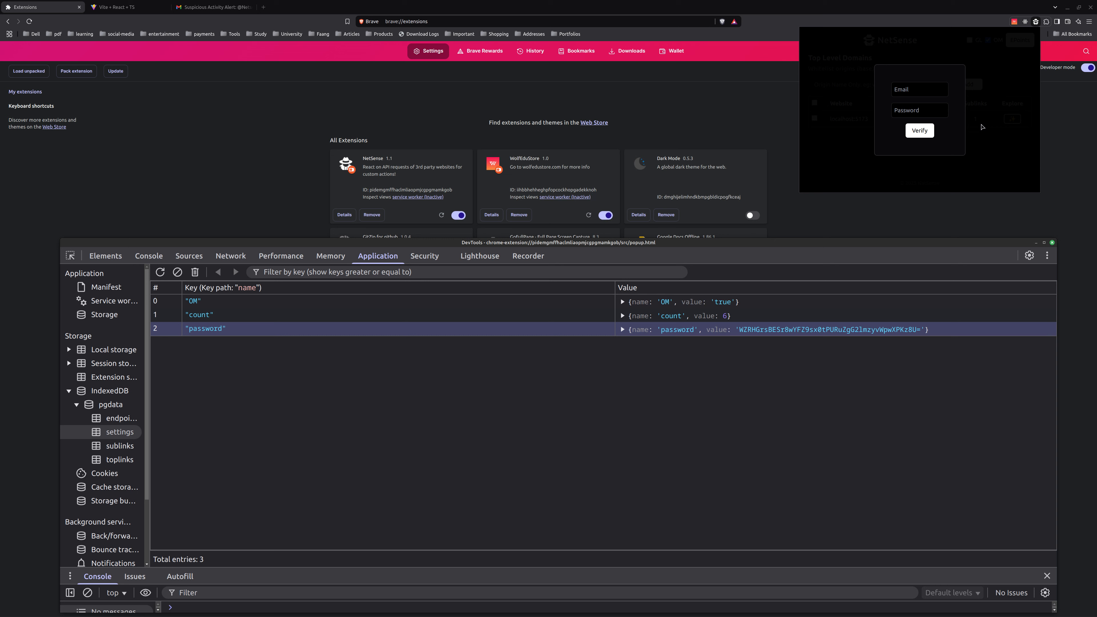
right_click(479, 335)
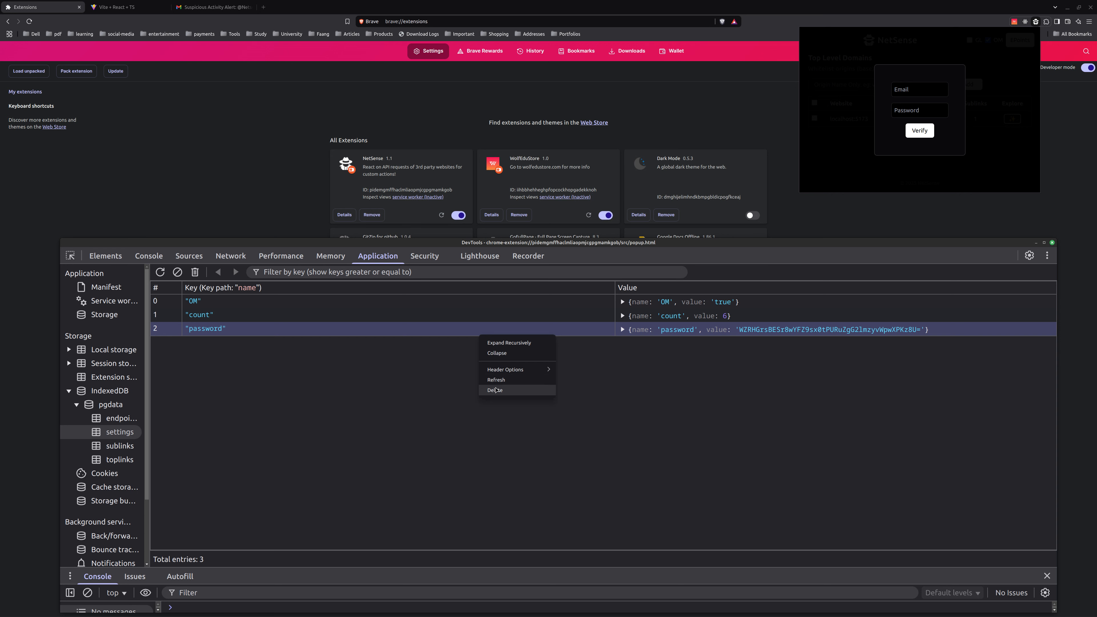
left_click(494, 389)
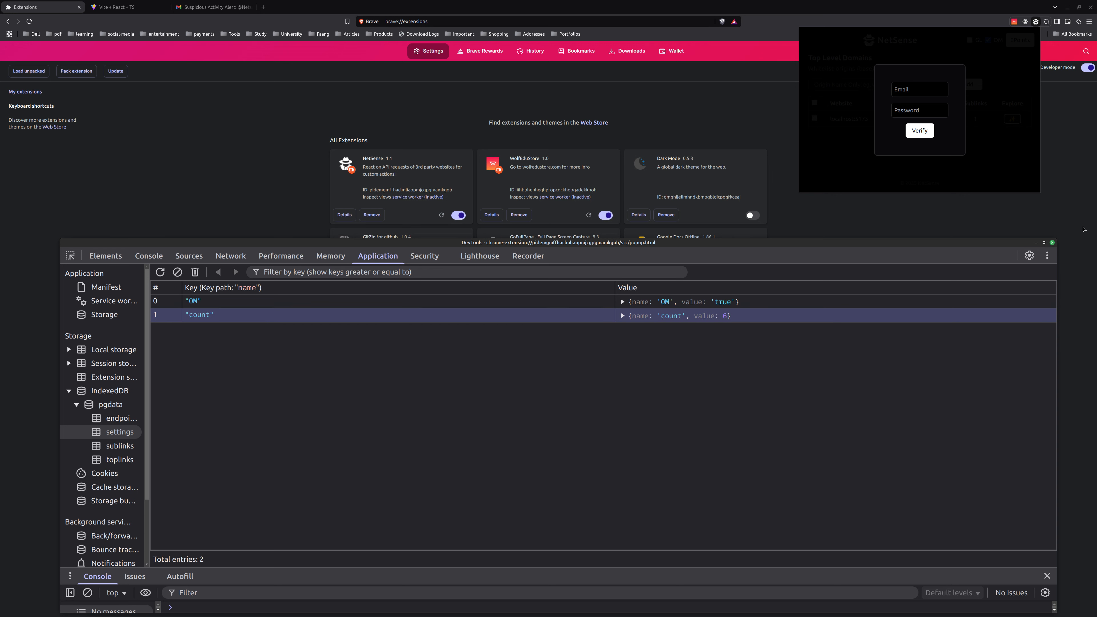
left_click(1051, 242)
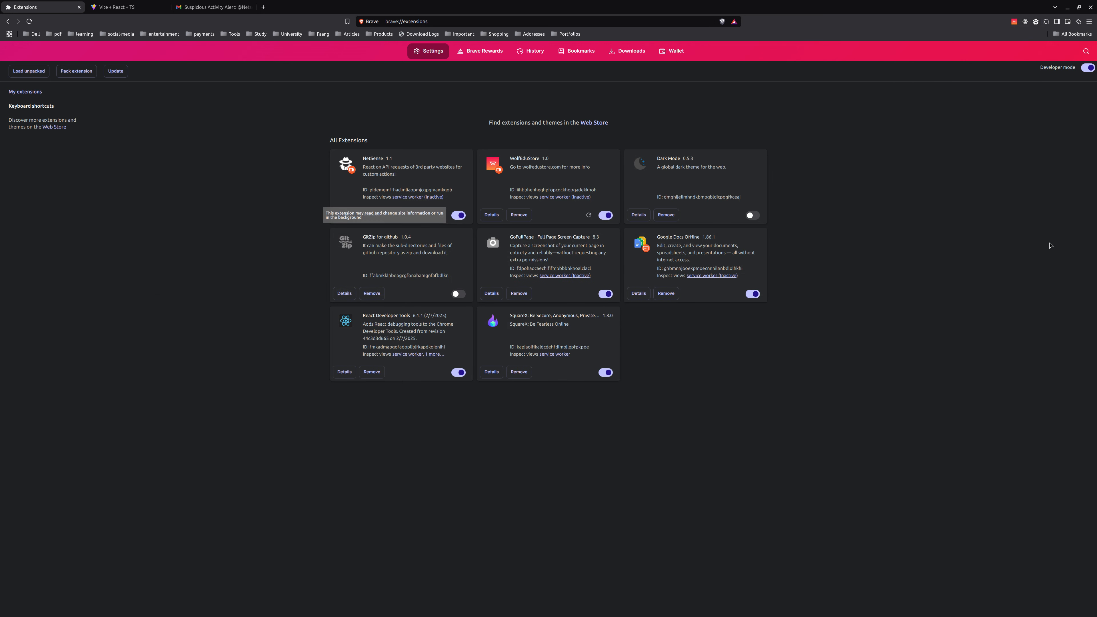
Reopen the NetSense popup, dismiss its alert dialog, and read the notice shown in the popup.
left_click(1035, 21)
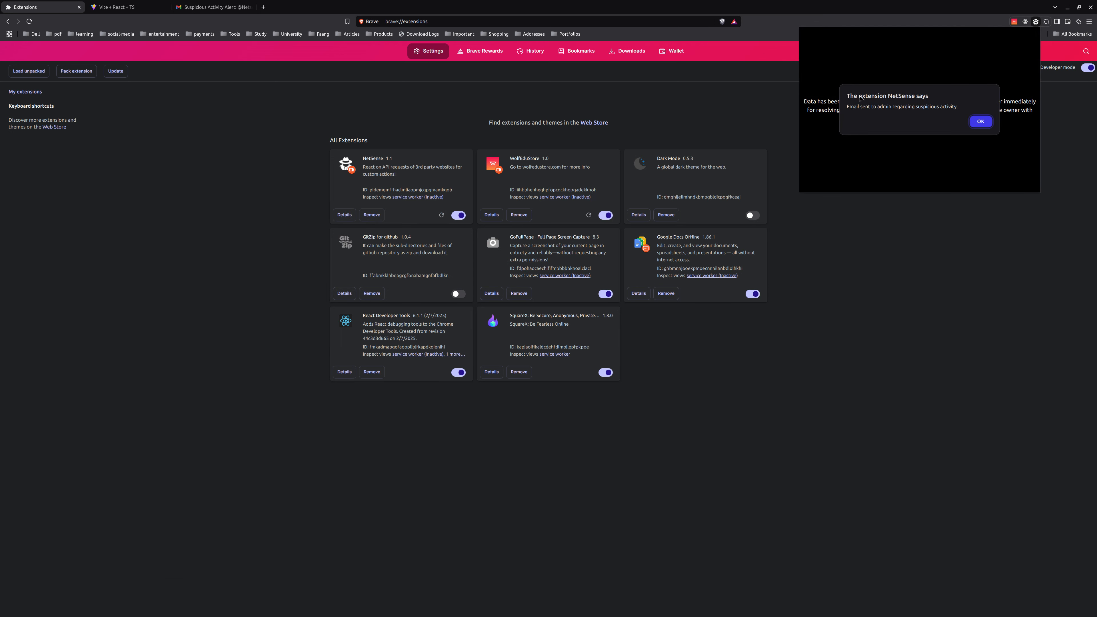
left_click_drag(847, 107, 940, 107)
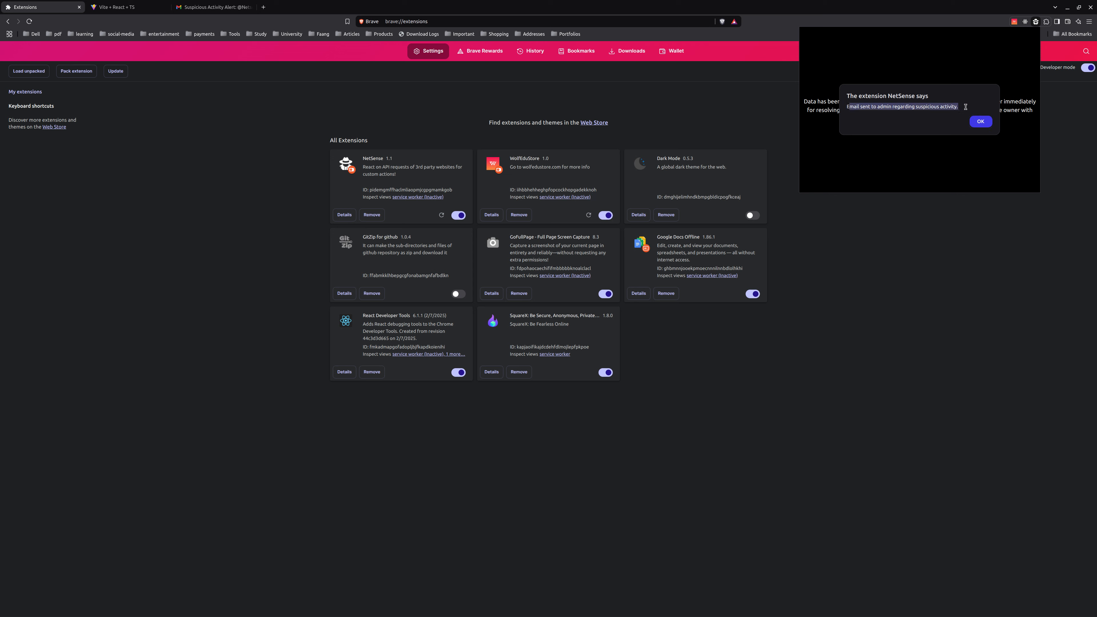
left_click(981, 122)
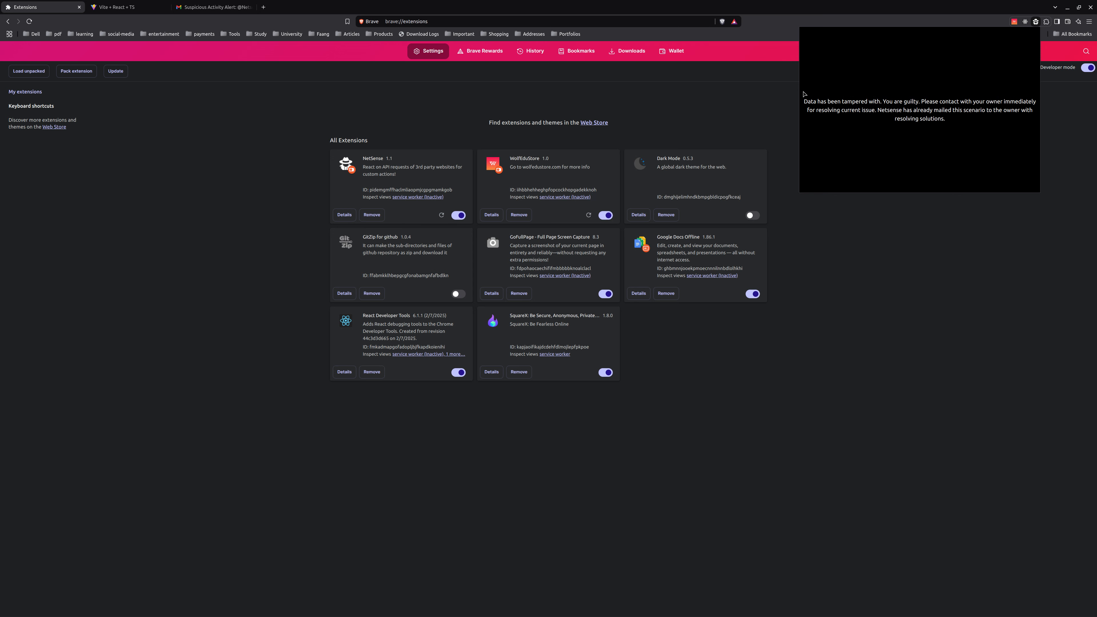
left_click_drag(804, 100, 955, 122)
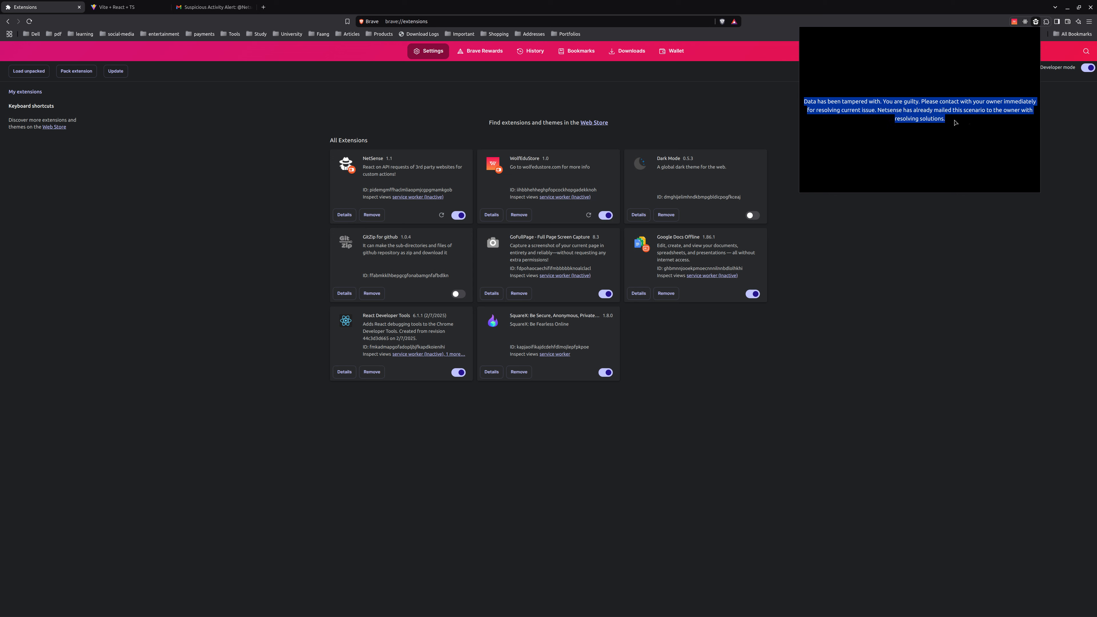
Return to the Gmail inbox, open the newest NetSense alert email, and read its database tampering warning and resolution instructions.
left_click(211, 7)
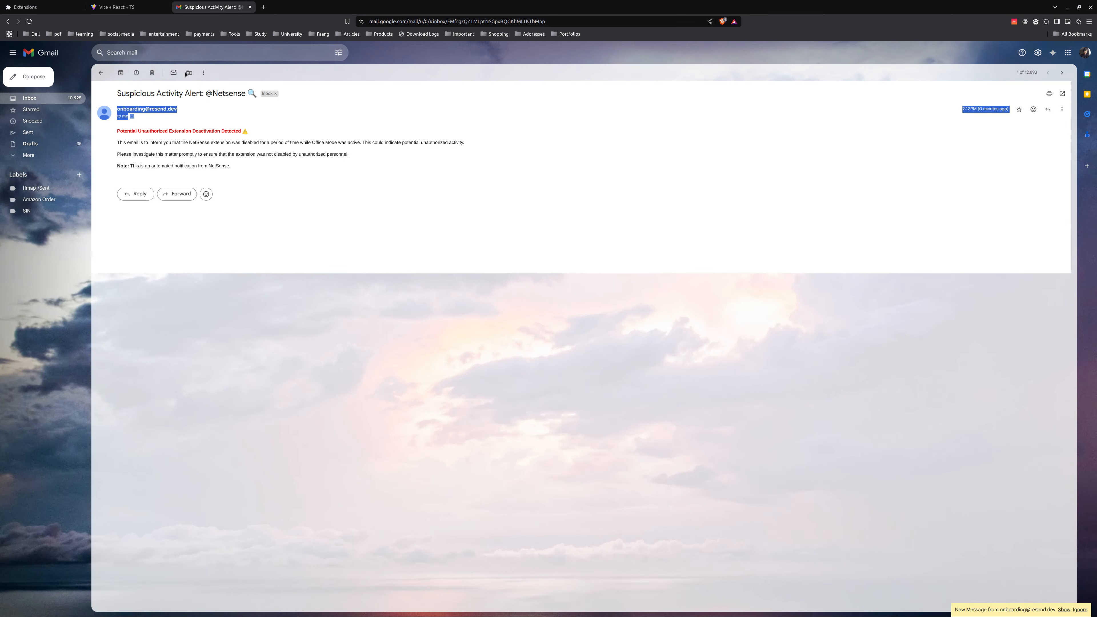
left_click(102, 74)
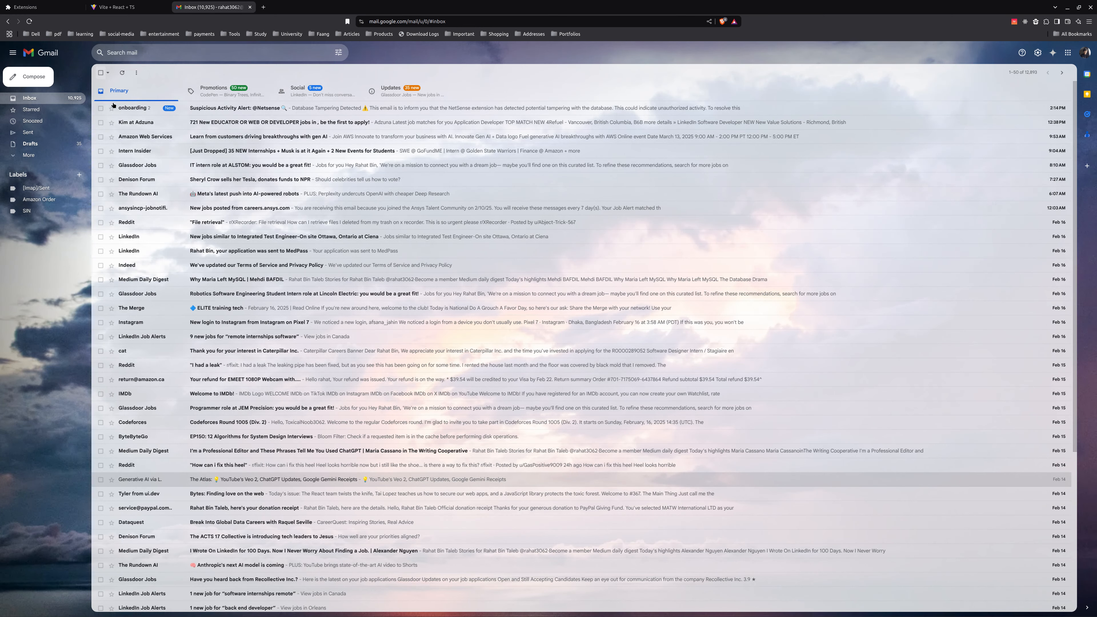
left_click(148, 111)
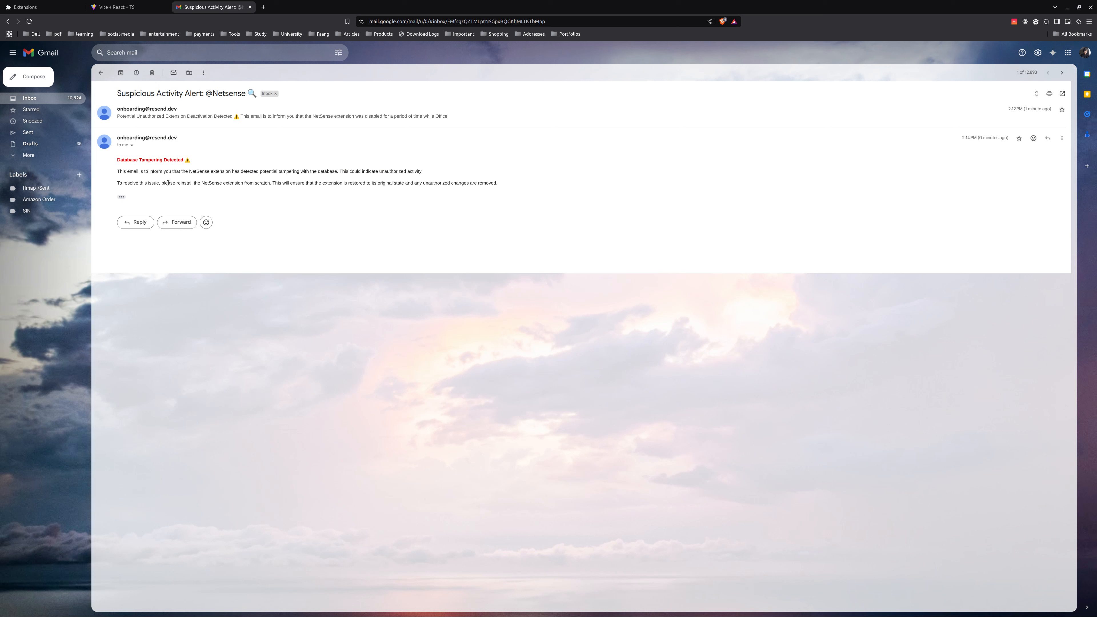
left_click_drag(124, 166, 201, 165)
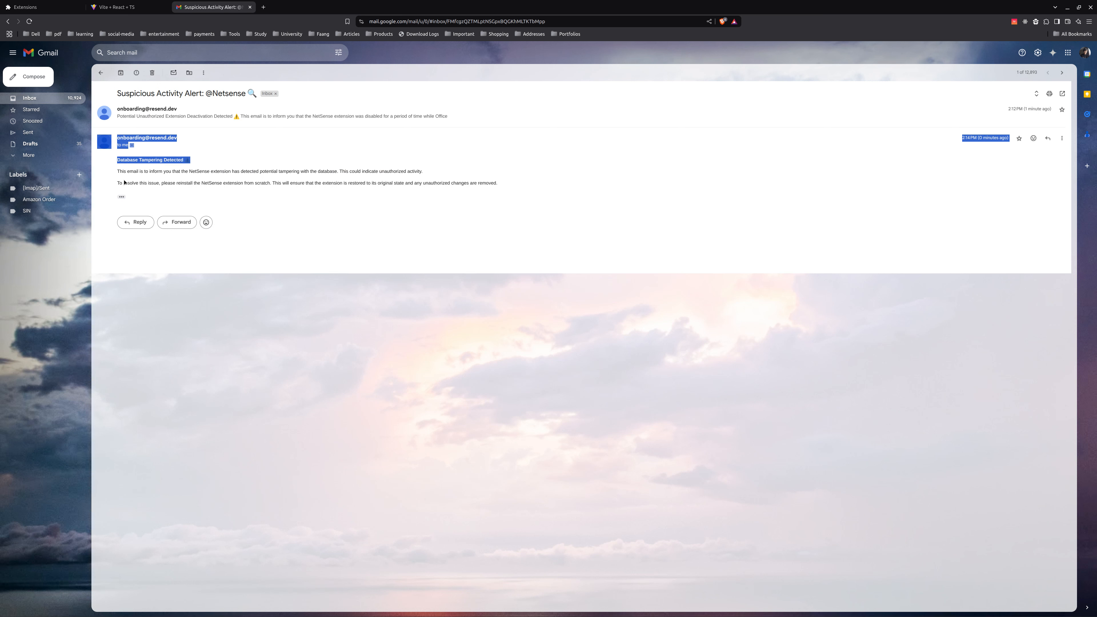
left_click(135, 181)
left_click_drag(116, 172, 341, 171)
left_click(341, 171)
triple_click(389, 170)
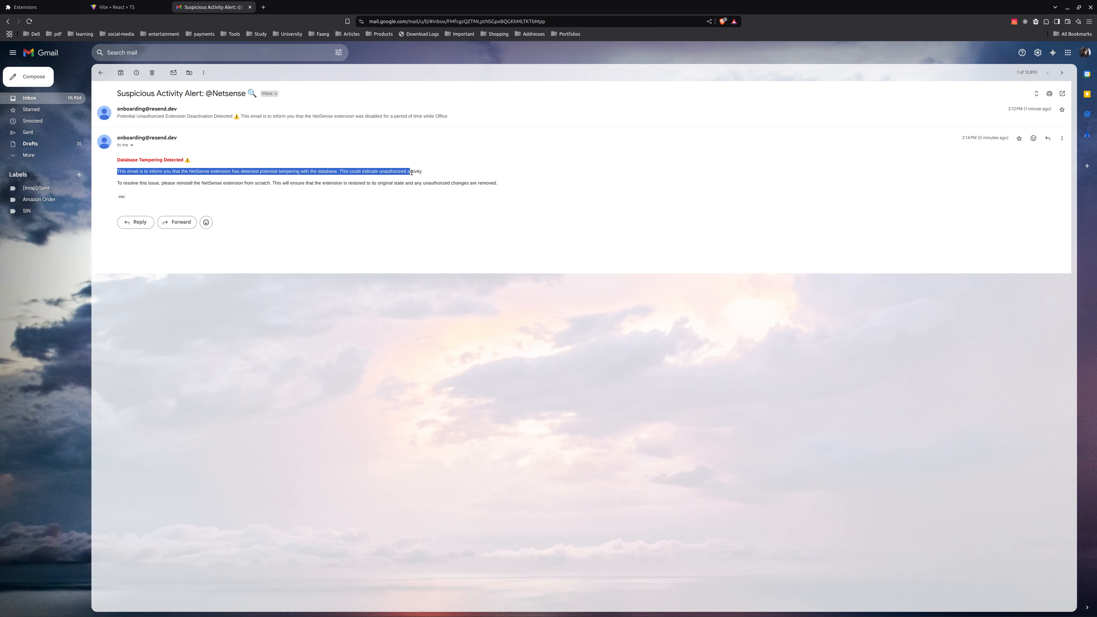
left_click_drag(141, 183, 517, 186)
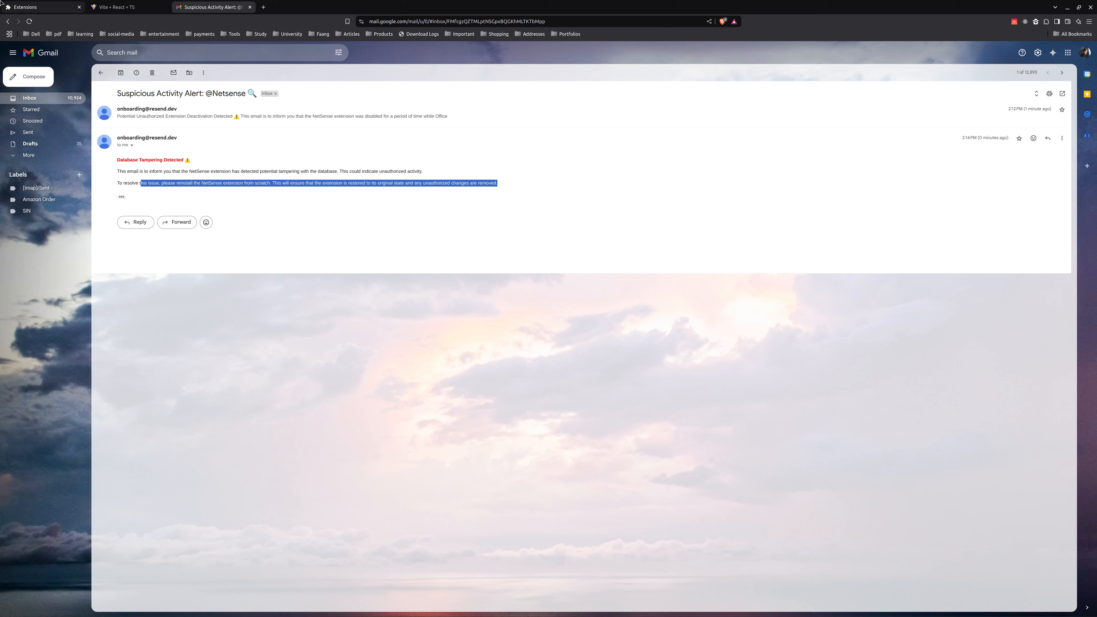
left_click(287, 152)
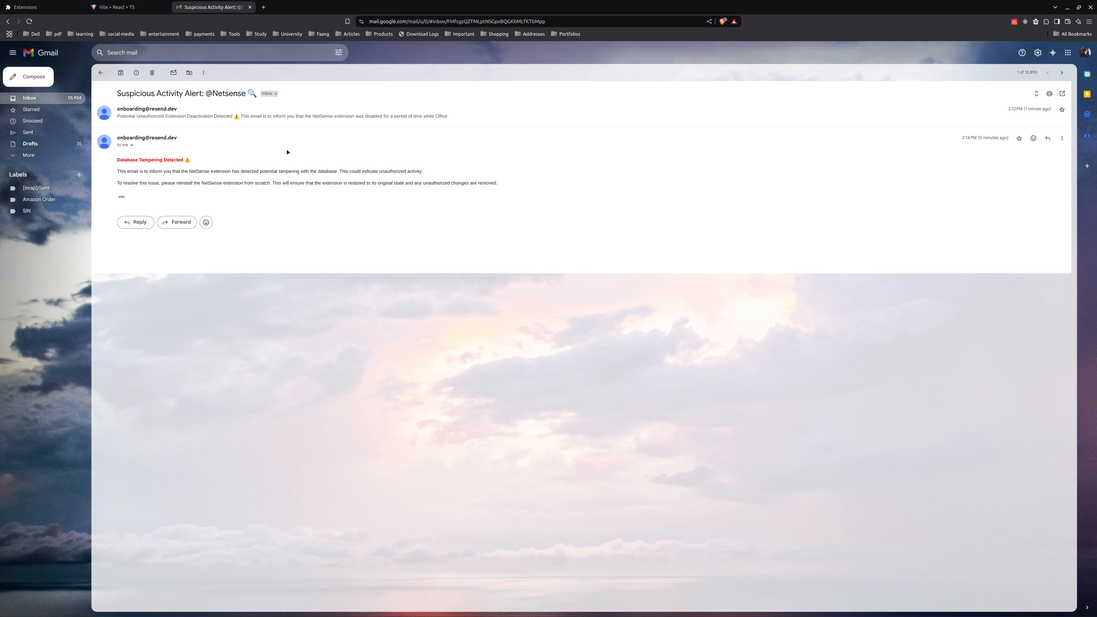
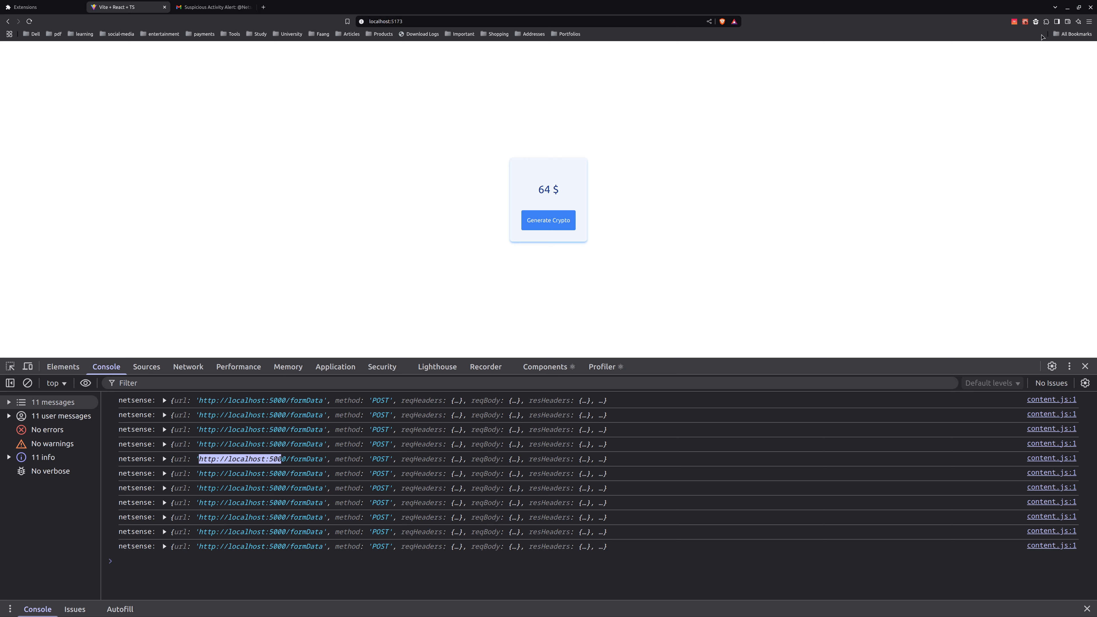
Check the NetSense popup on the localhost:5173 page.
left_click(1035, 22)
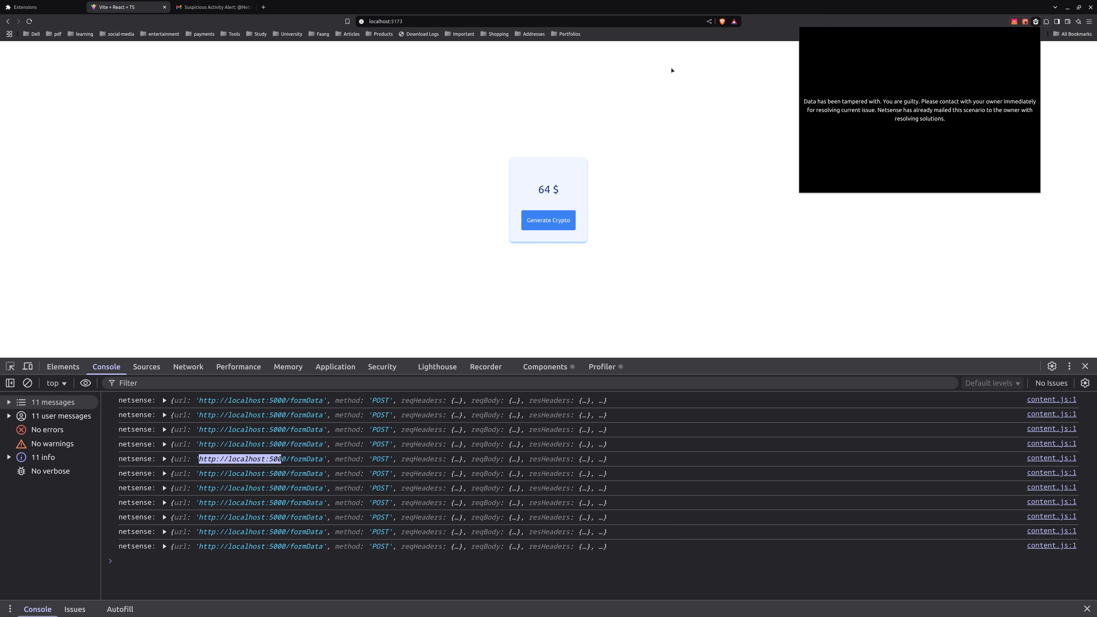
left_click(26, 7)
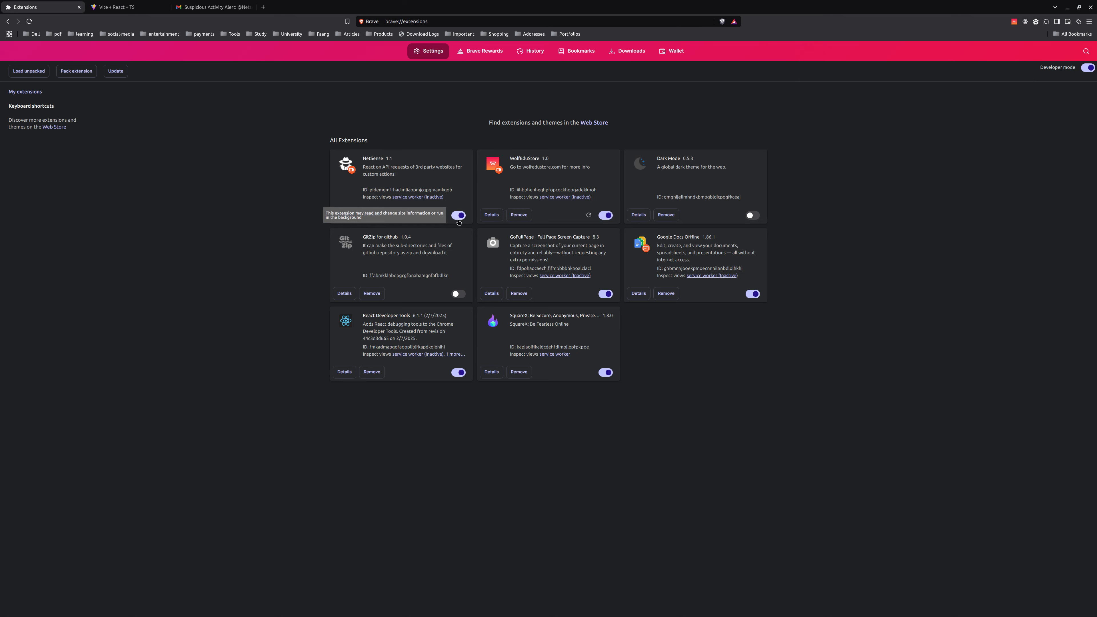
left_click(123, 5)
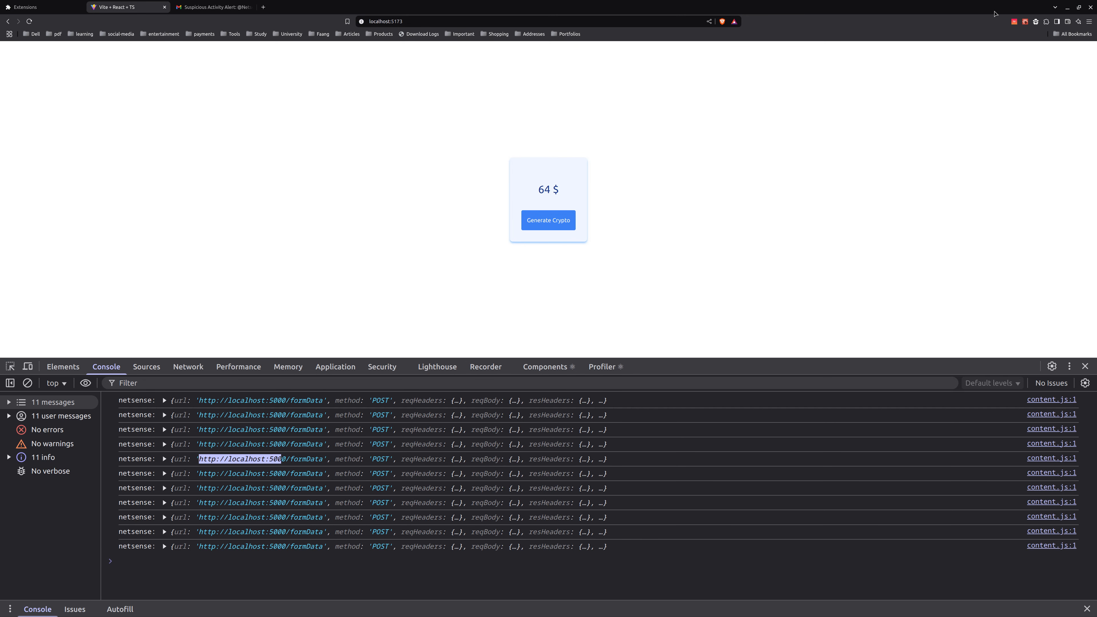
left_click(1035, 22)
Remove the NetSense extension on the browser's extensions page and confirm the removal.
left_click(25, 7)
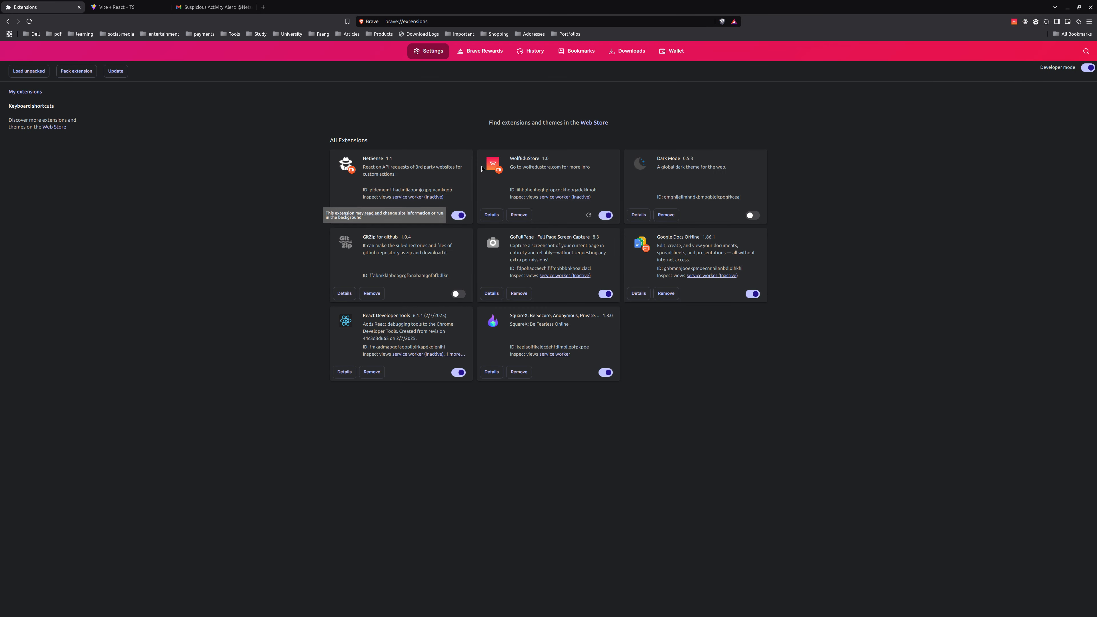
left_click(365, 214)
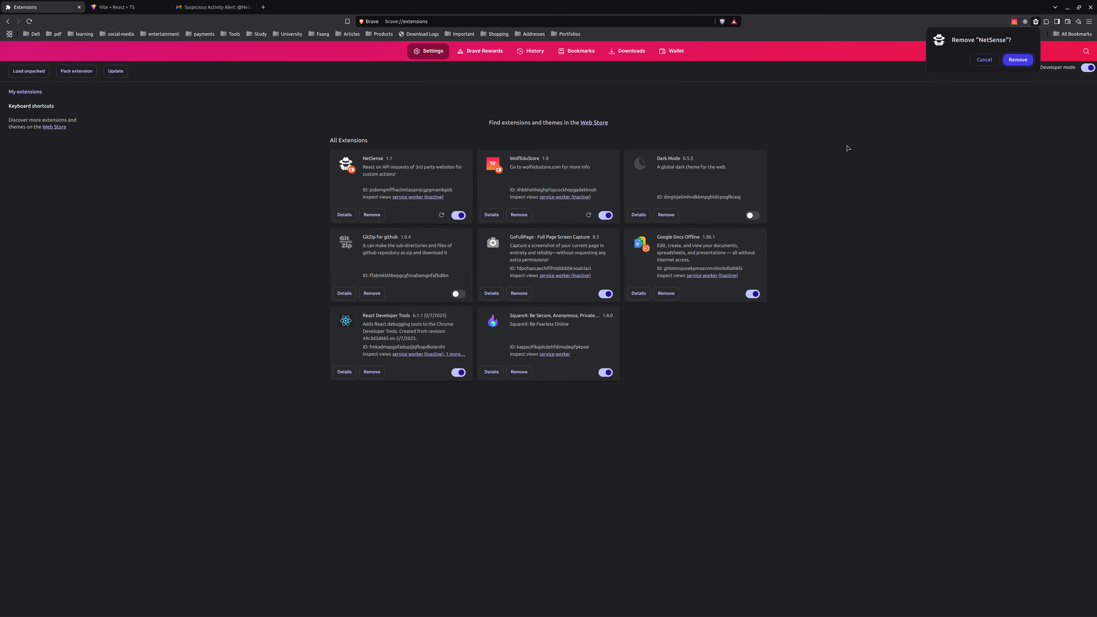
left_click(1020, 60)
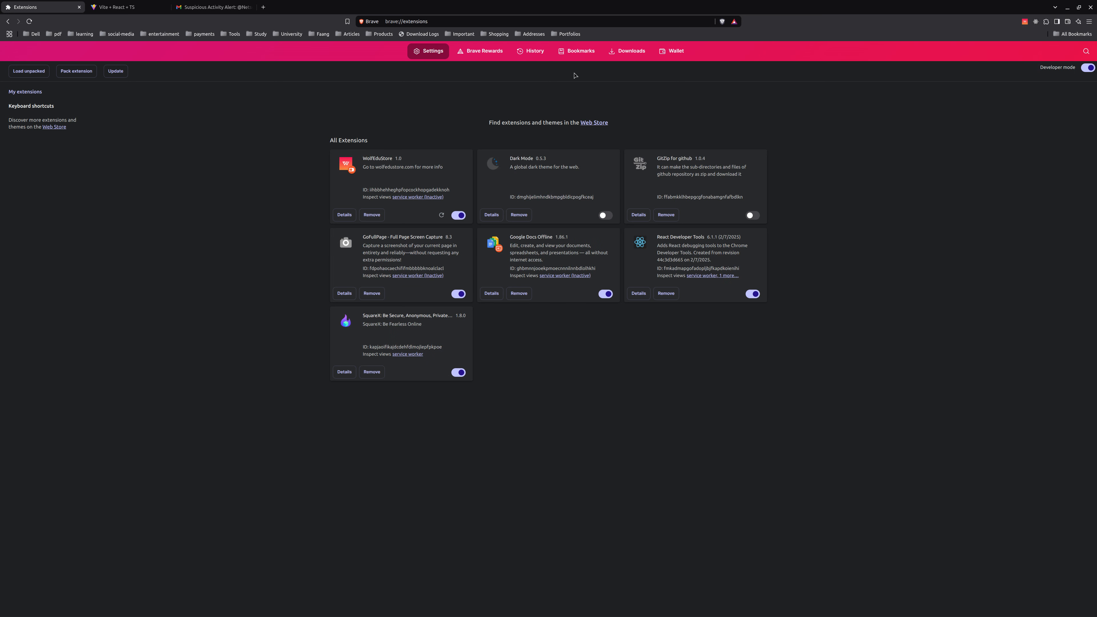
Load NetSense as an unpacked extension from the dist folder in Desktop/tracker/NetSense.
left_click(22, 73)
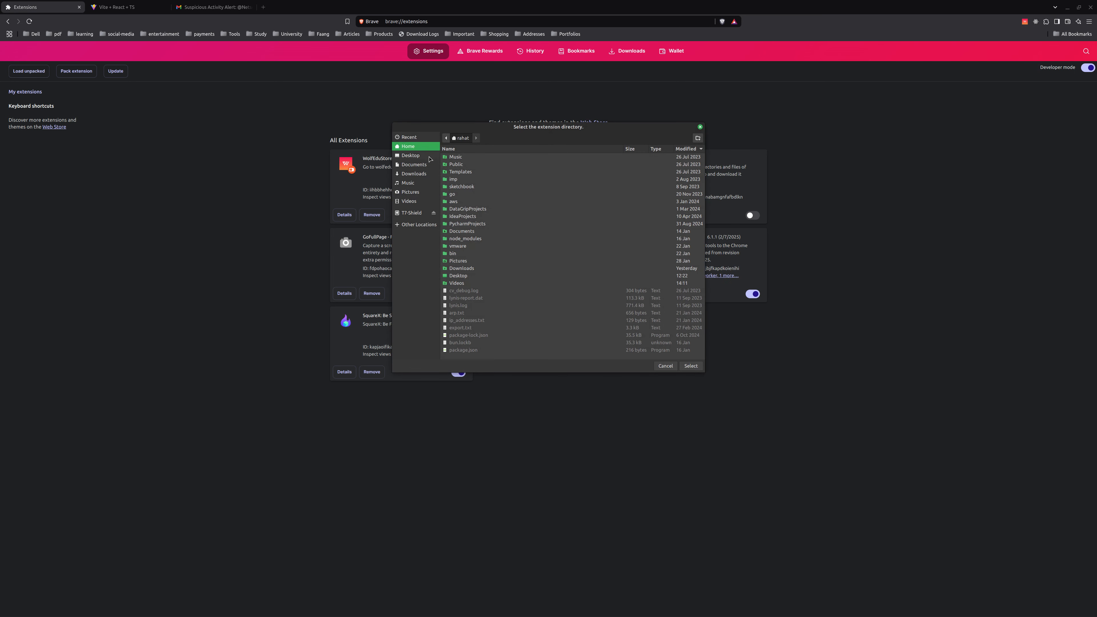
left_click(430, 156)
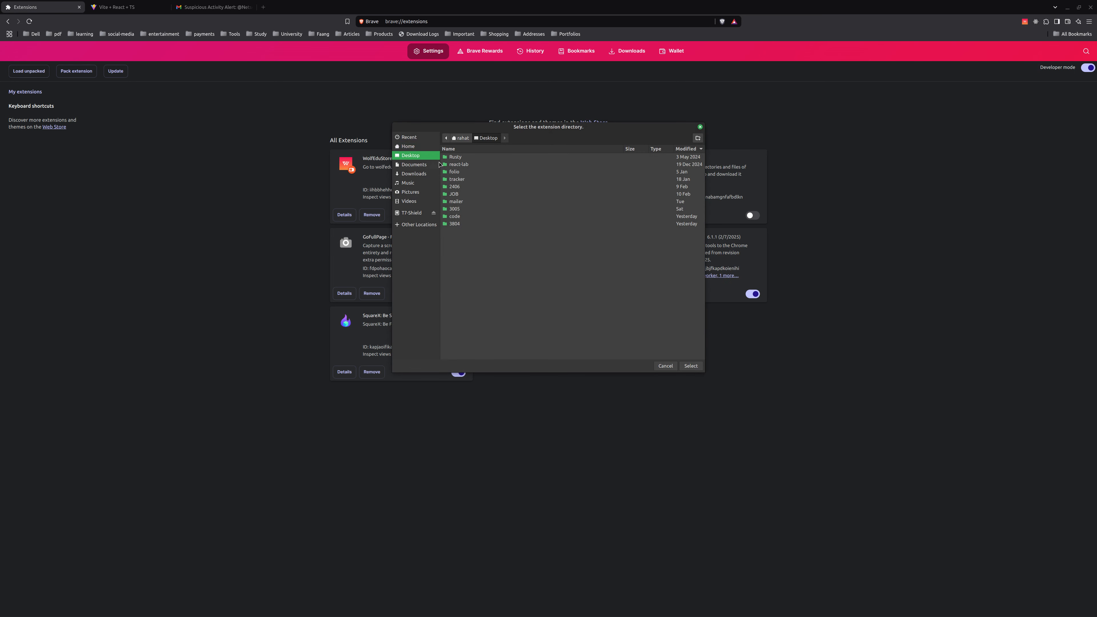
double_click(456, 178)
double_click(462, 167)
left_click(462, 172)
left_click(458, 179)
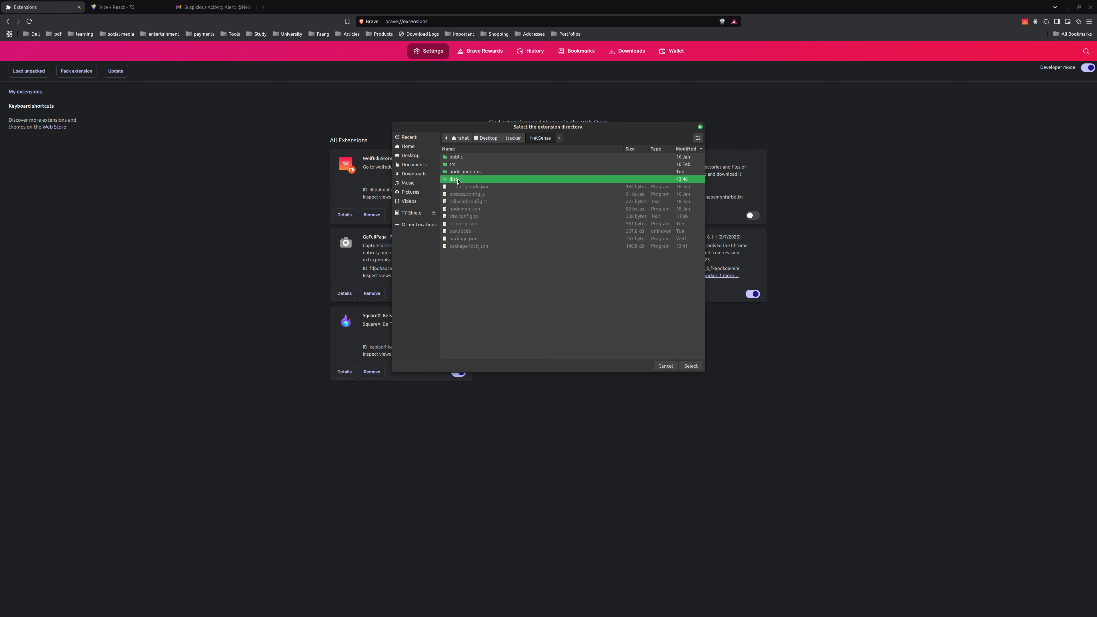
left_click(695, 366)
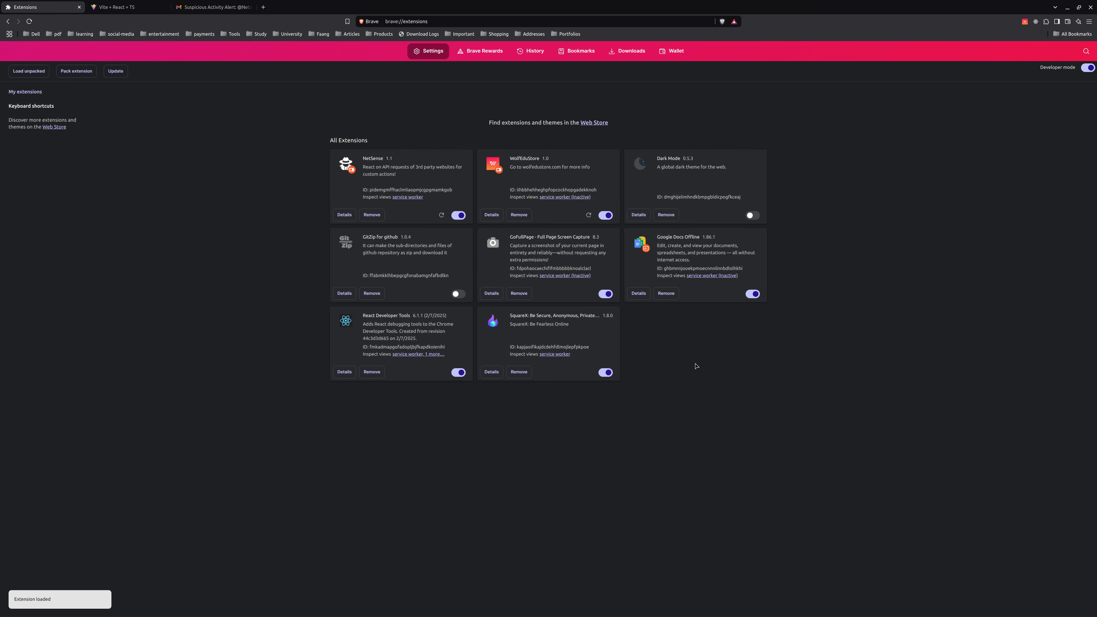
Pin the reinstalled NetSense extension to the browser toolbar and open its popup.
left_click(1045, 21)
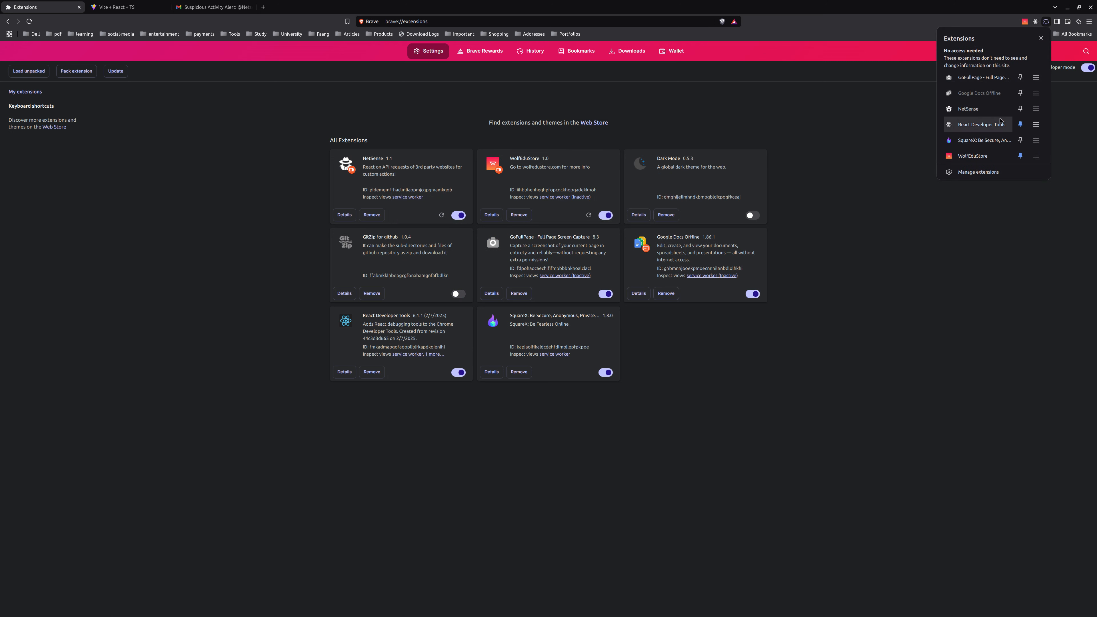
left_click(1020, 109)
left_click(1035, 21)
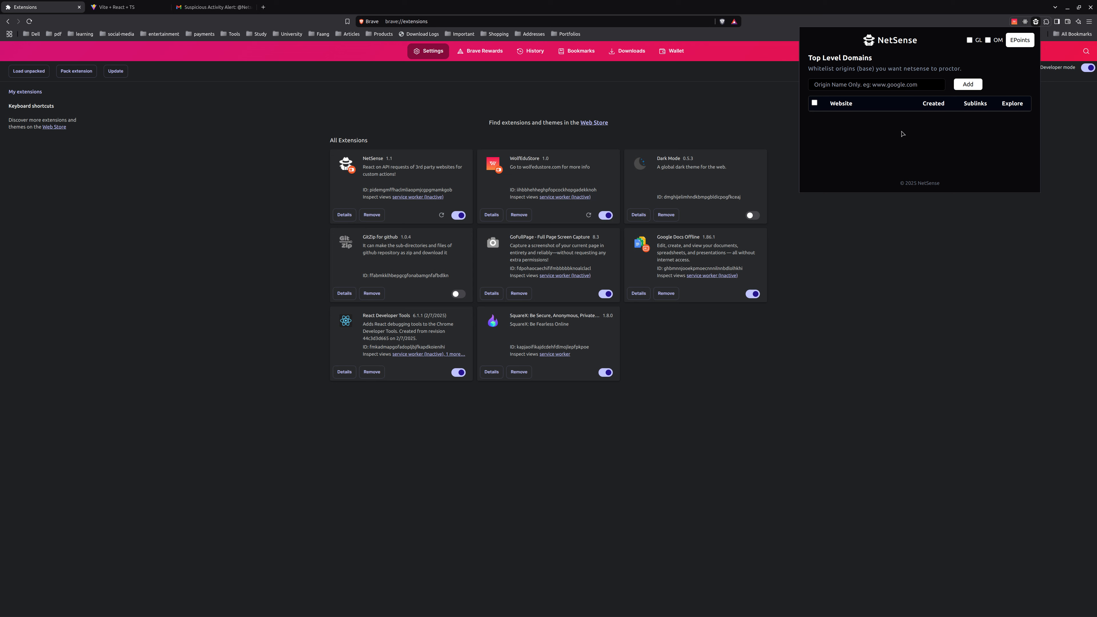
mouse_move(578, 615)
left_click(588, 610)
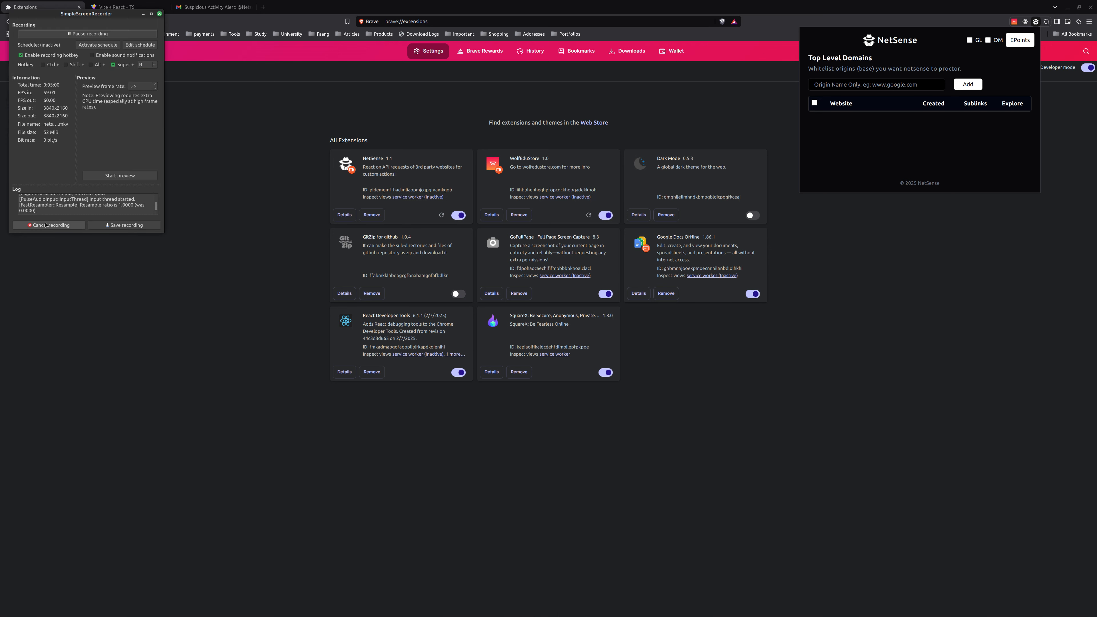